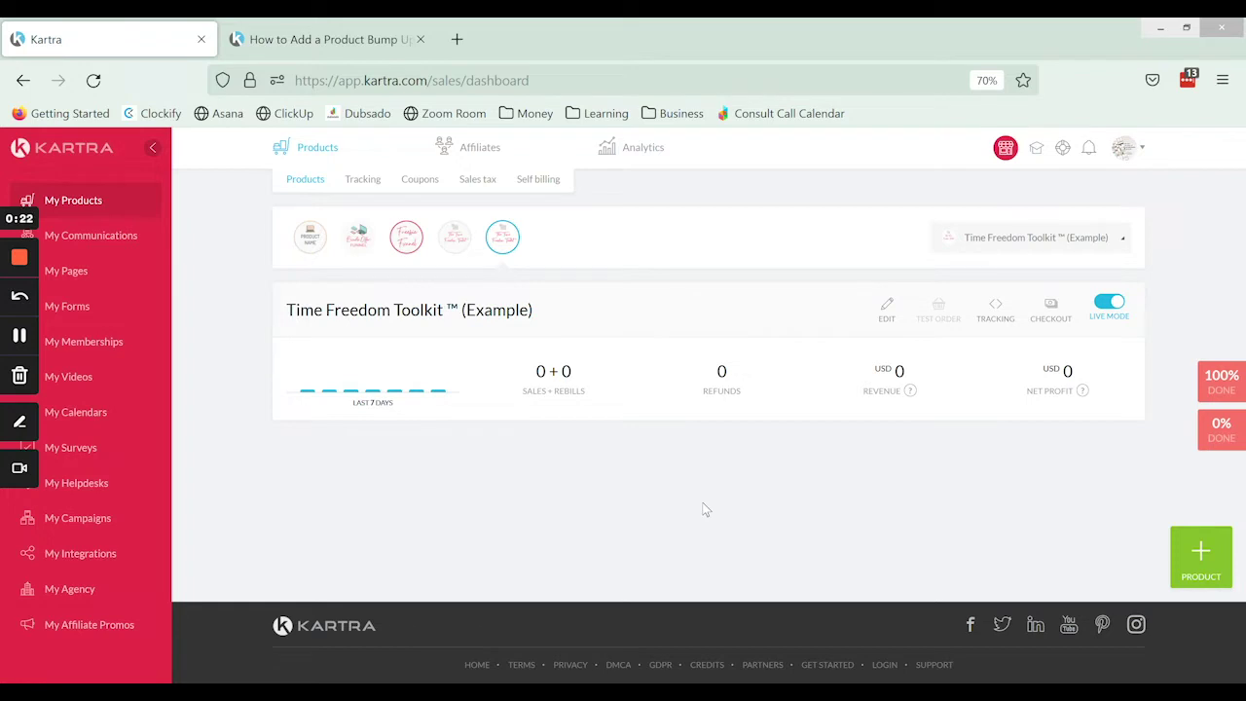
- Switch to the product bump blog article and examine the example checkout form with its order upgrade offer
click(371, 48)
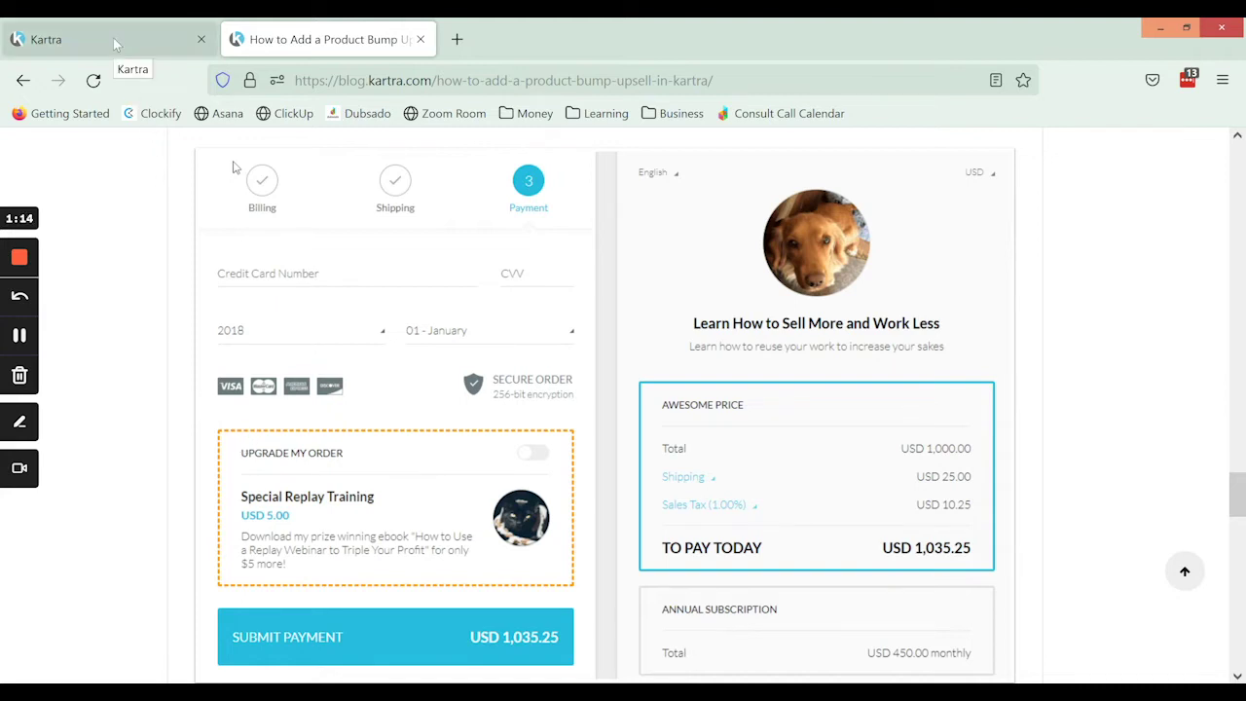
scroll(340, 350, down, 3)
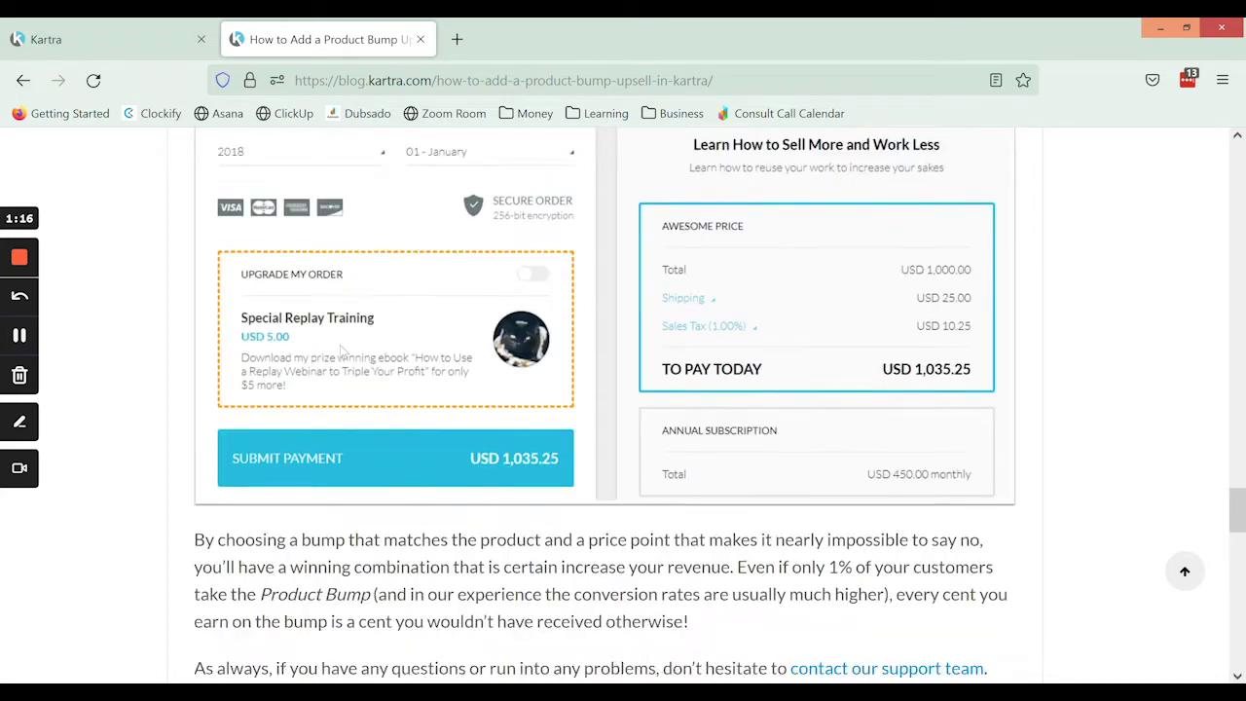
scroll(340, 350, up, 4)
scroll(343, 352, down, 2)
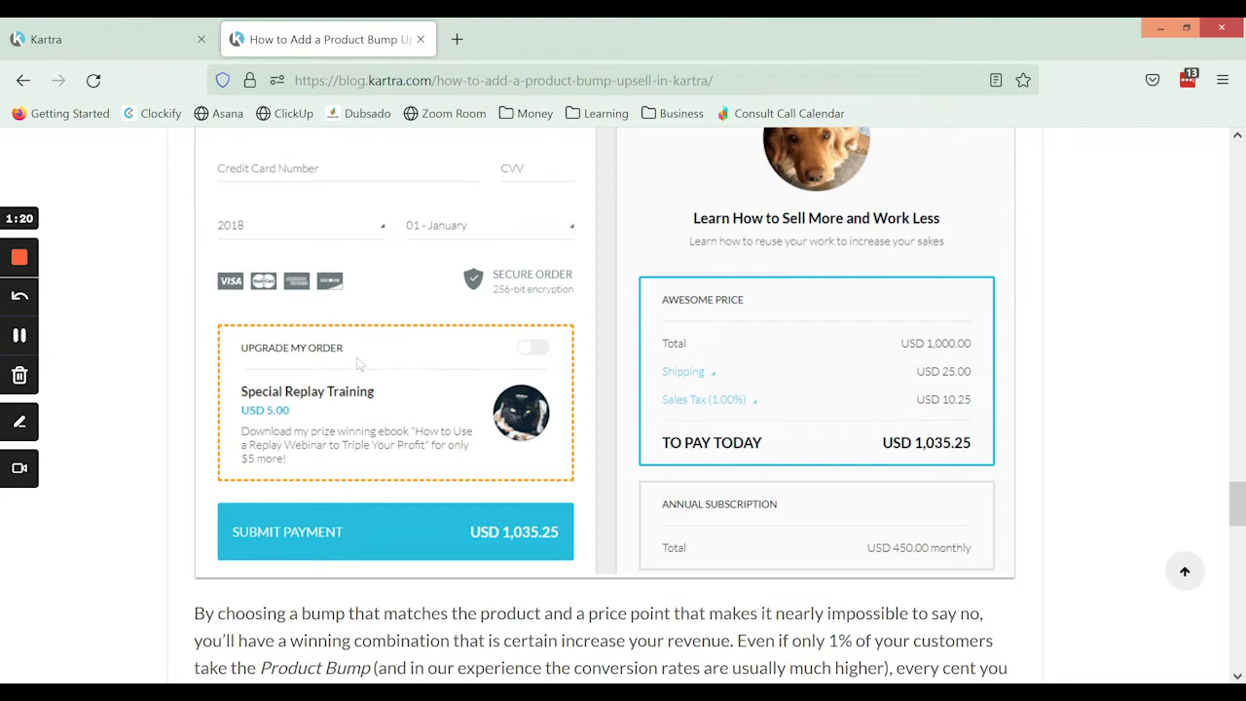
scroll(428, 414, up, 1)
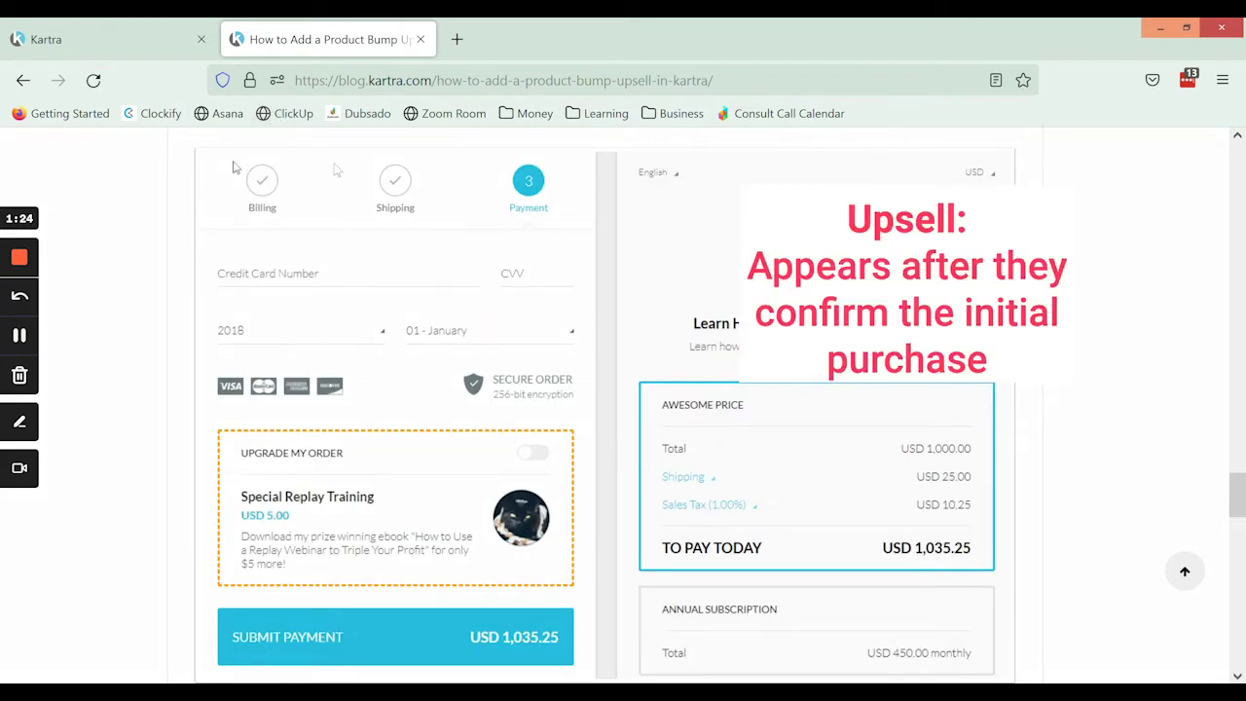
scroll(381, 488, down, 1)
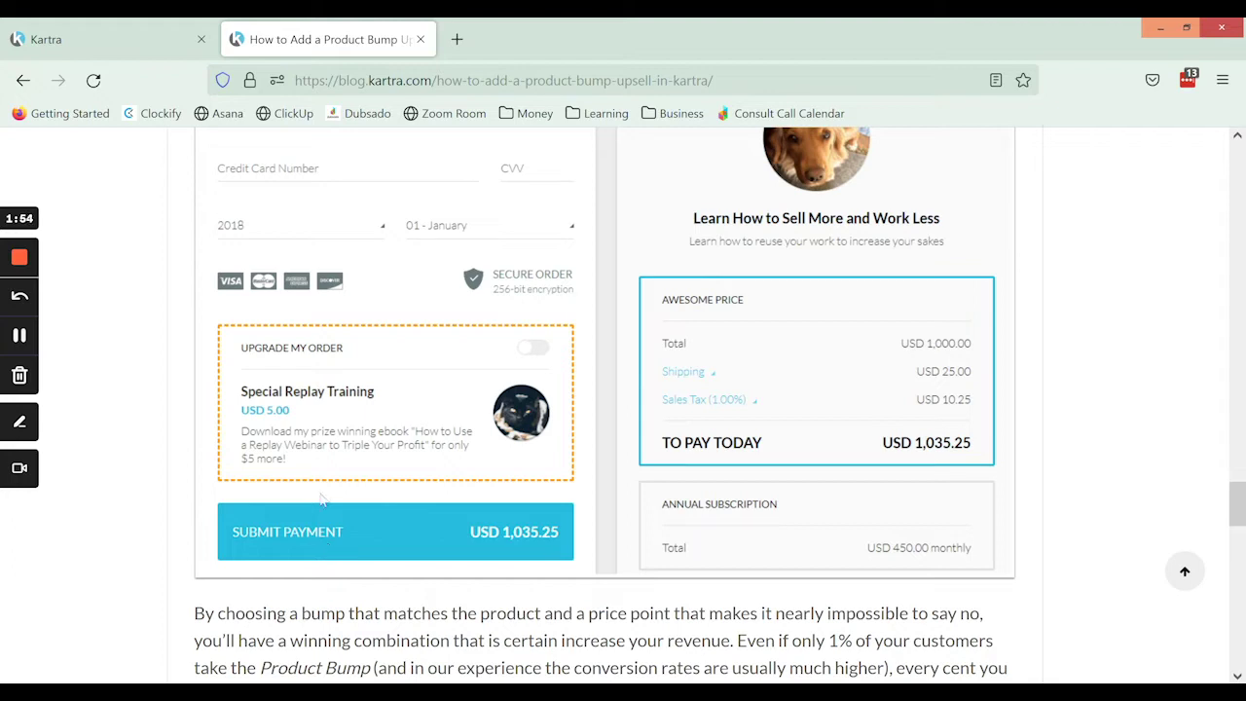
scroll(396, 447, up, 1)
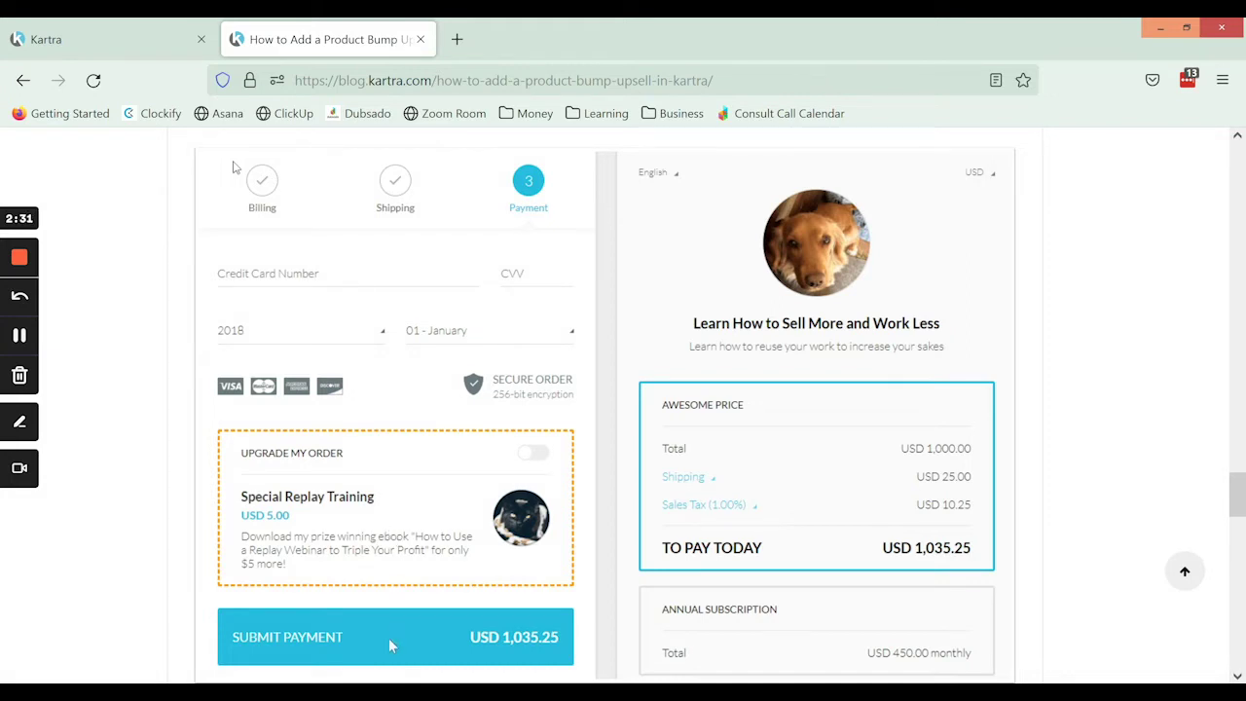
- Return to the Kartra product dashboard and start a new product named Upsell 1 of type Upsell or Downsell
click(114, 37)
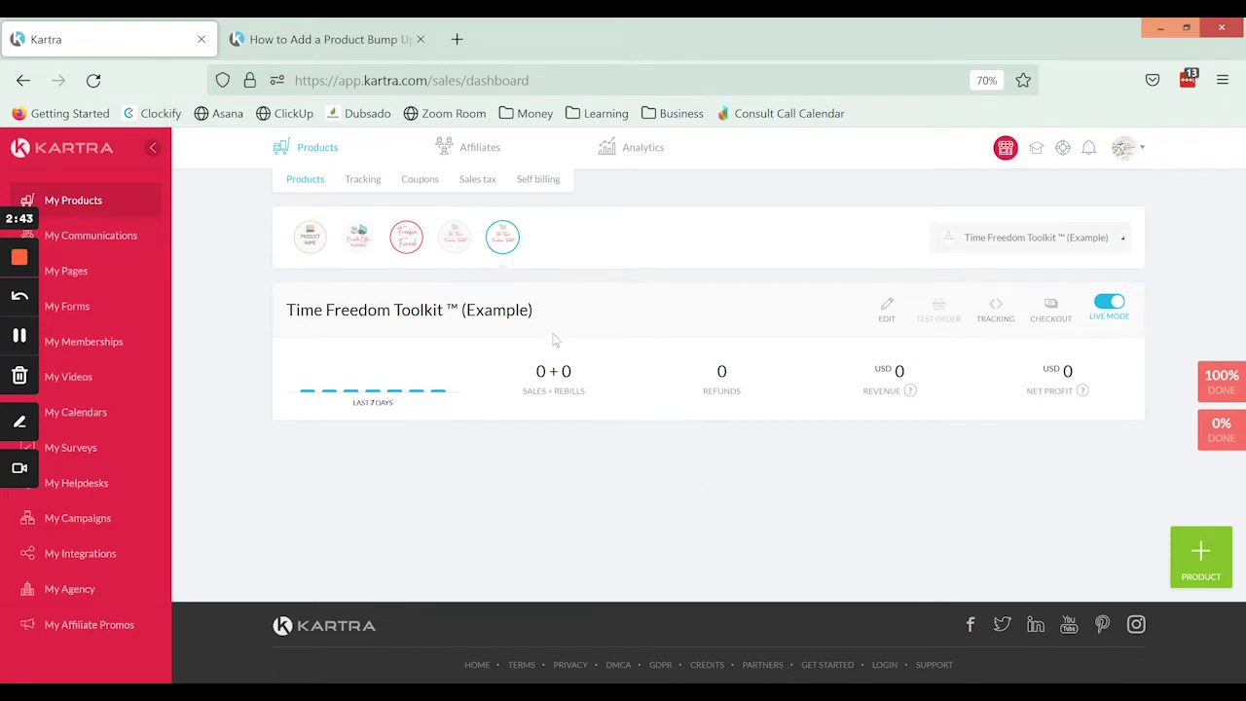
drag(552, 341, 148, 312)
click(666, 325)
triple_click(418, 309)
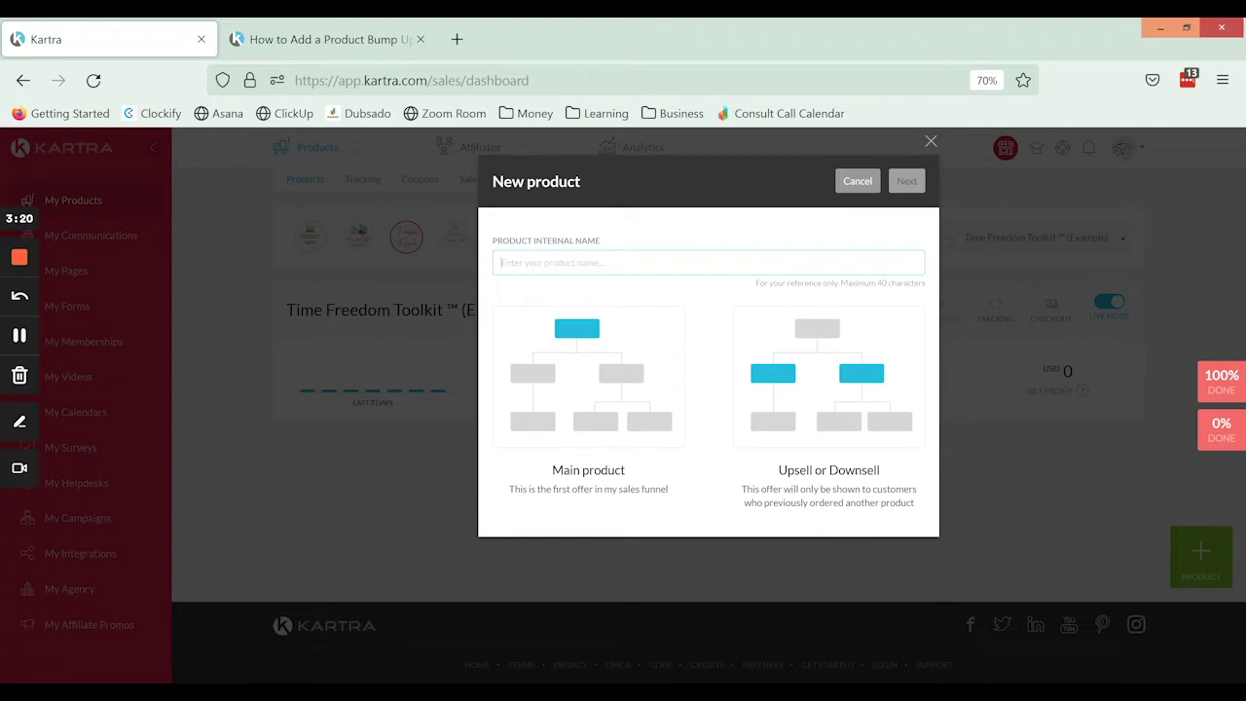
text(Upsell 1)
click(806, 406)
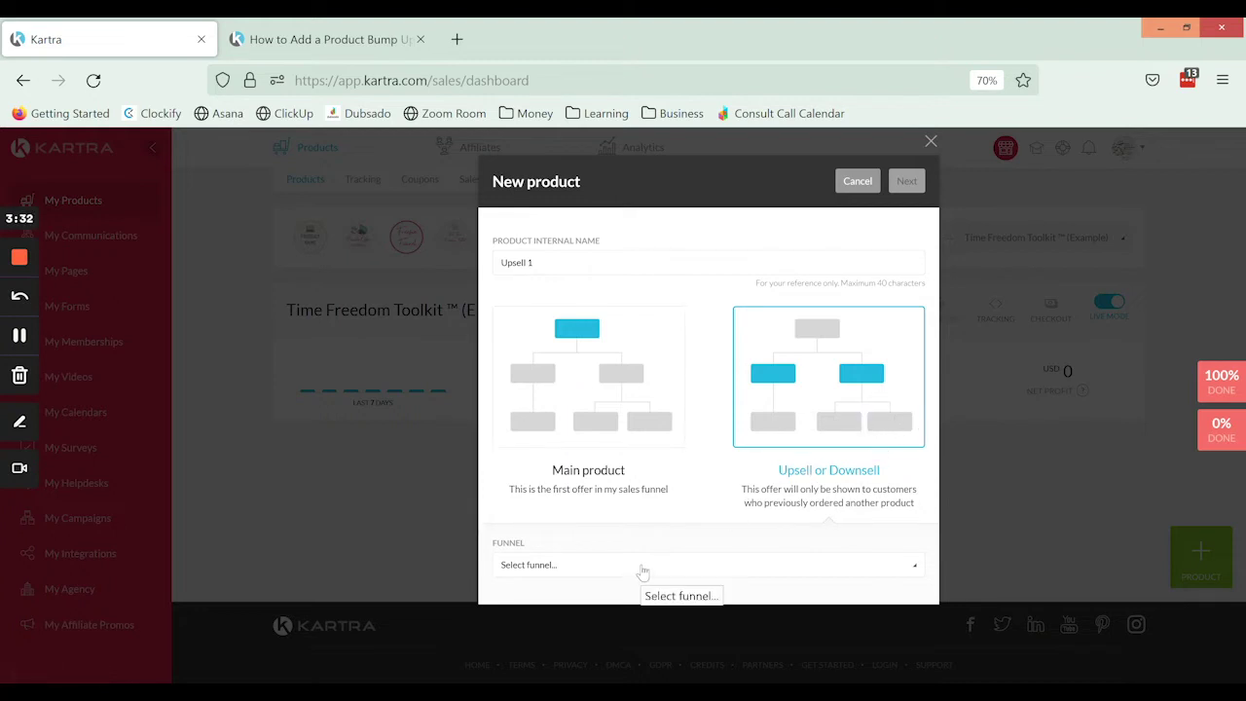
- Assign the new upsell to the Time Freedom Toolkit ™ (Example) funnel and proceed with its creation
click(589, 562)
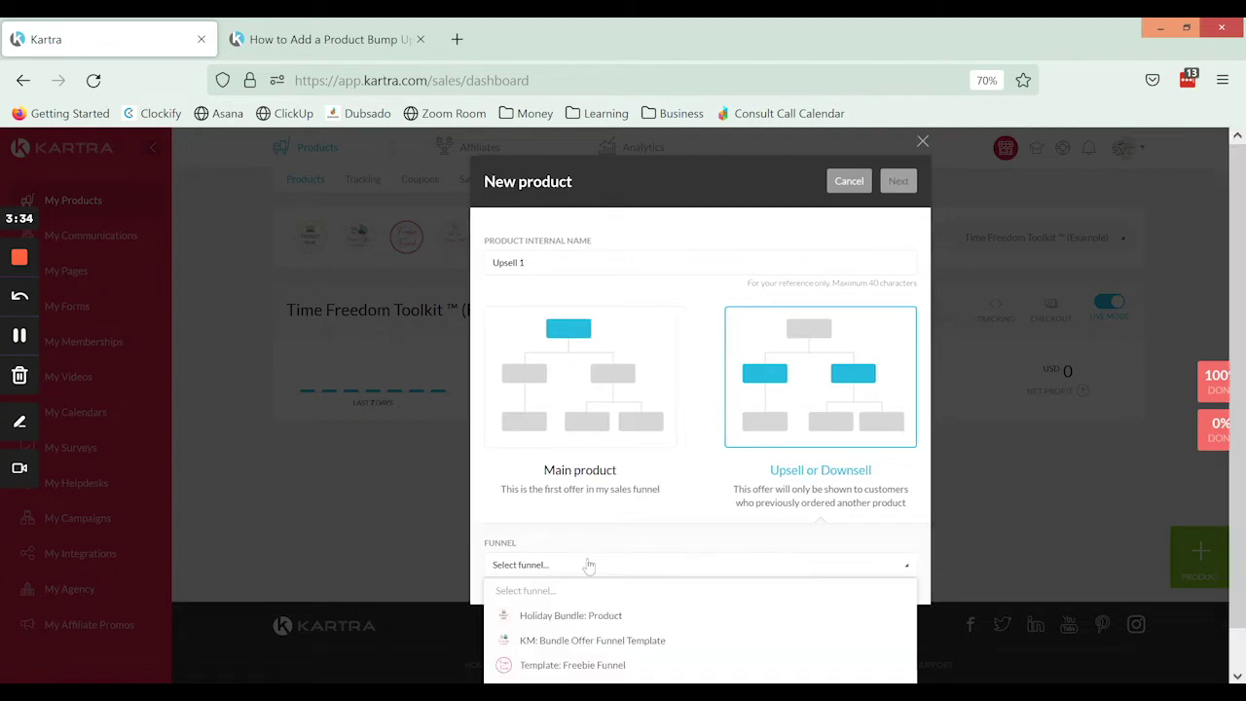
scroll(679, 613, down, 1)
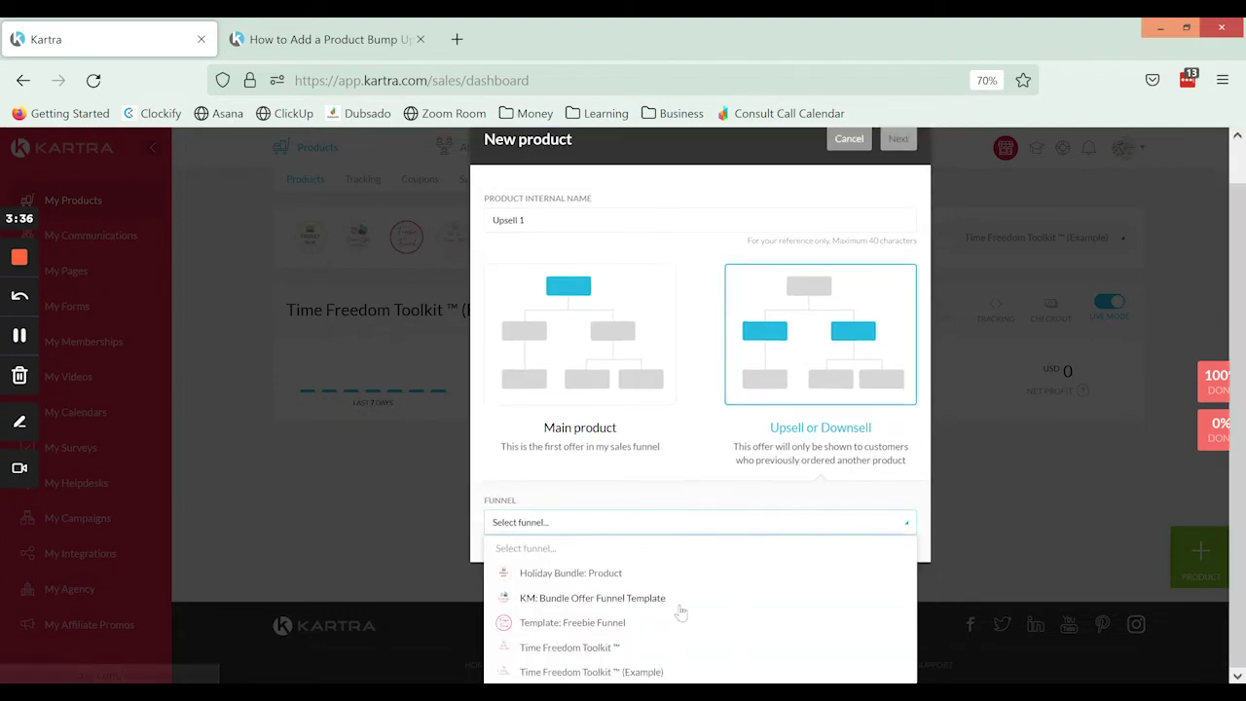
click(647, 672)
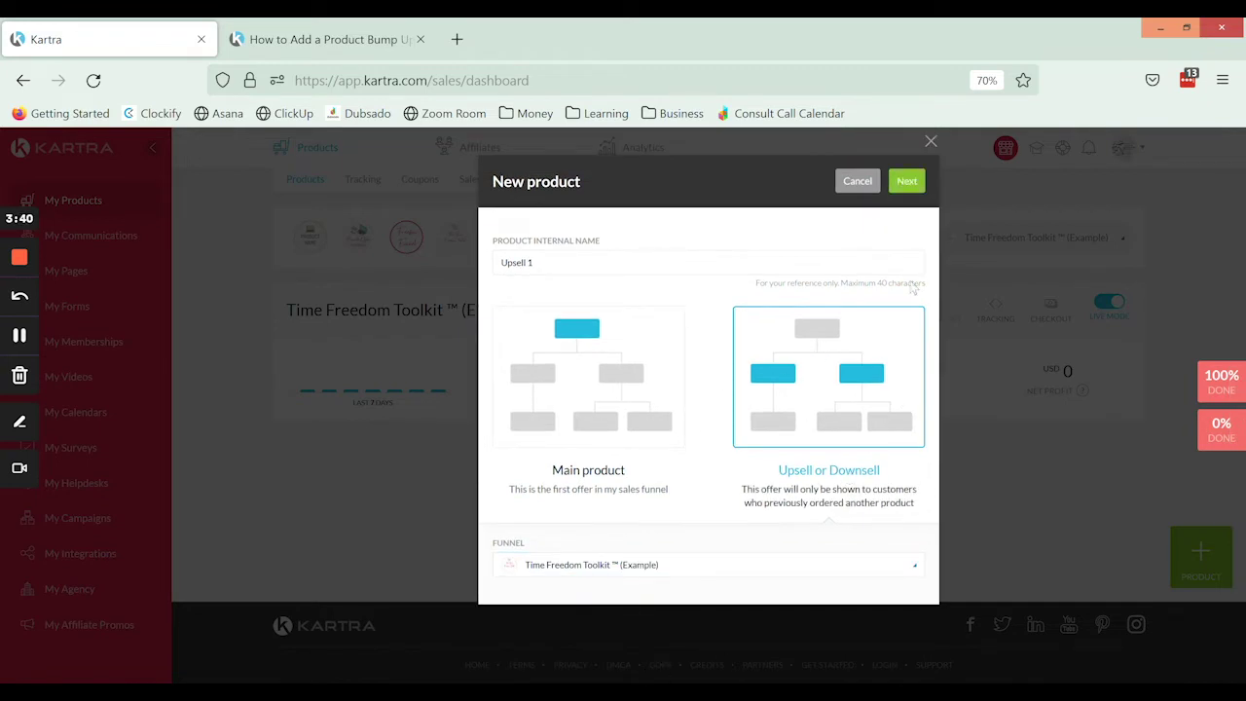
click(906, 181)
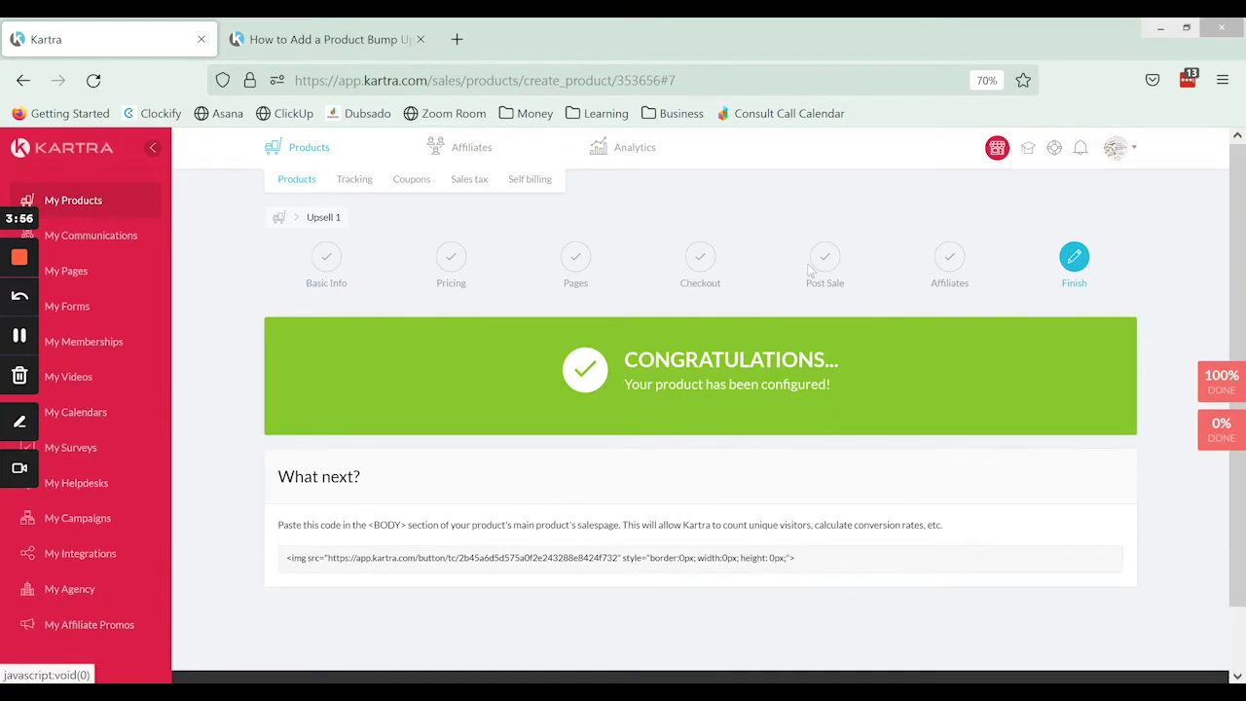
- Go to the product dashboard and display the Time Freedom Toolkit ™ (Example) funnel to check its main product and upsell
click(294, 183)
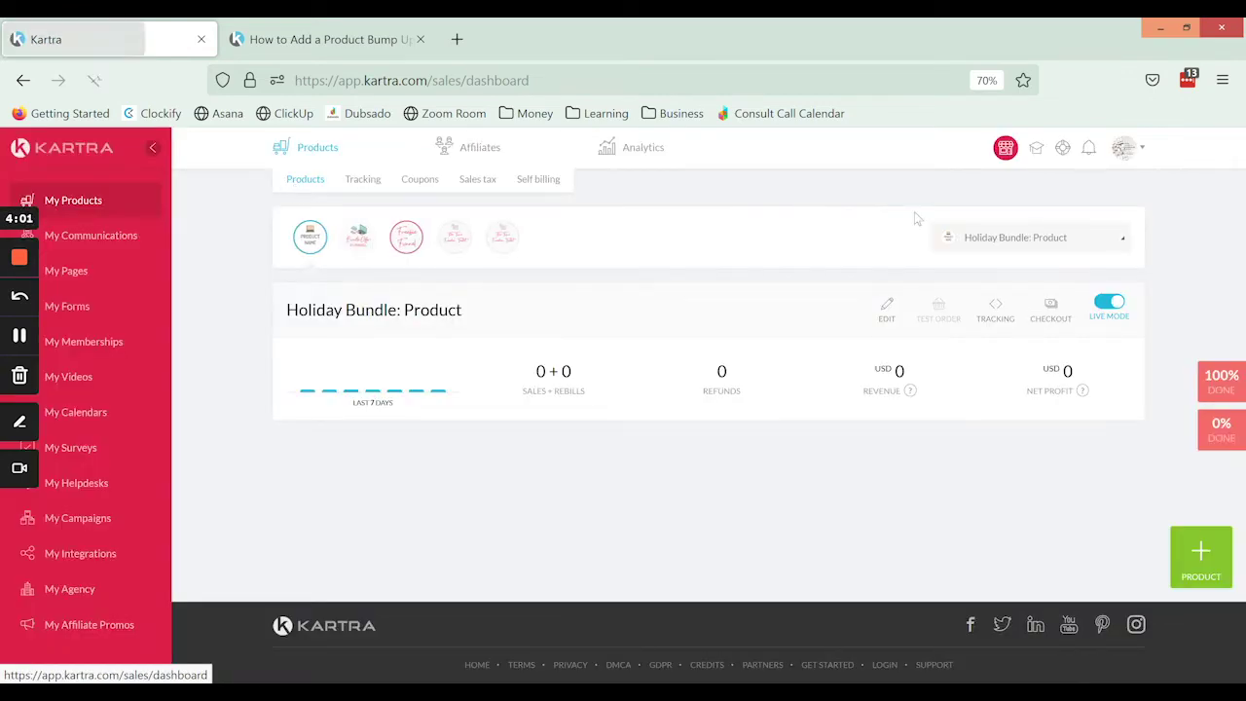
click(979, 244)
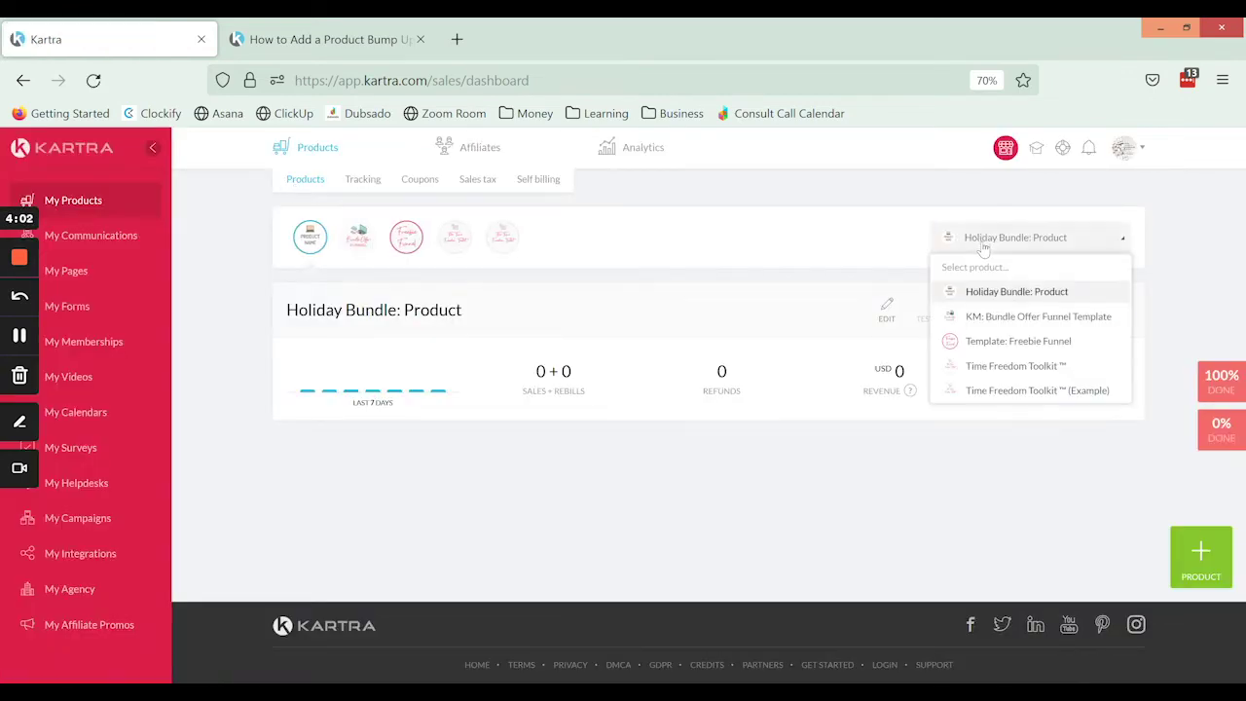
click(1026, 395)
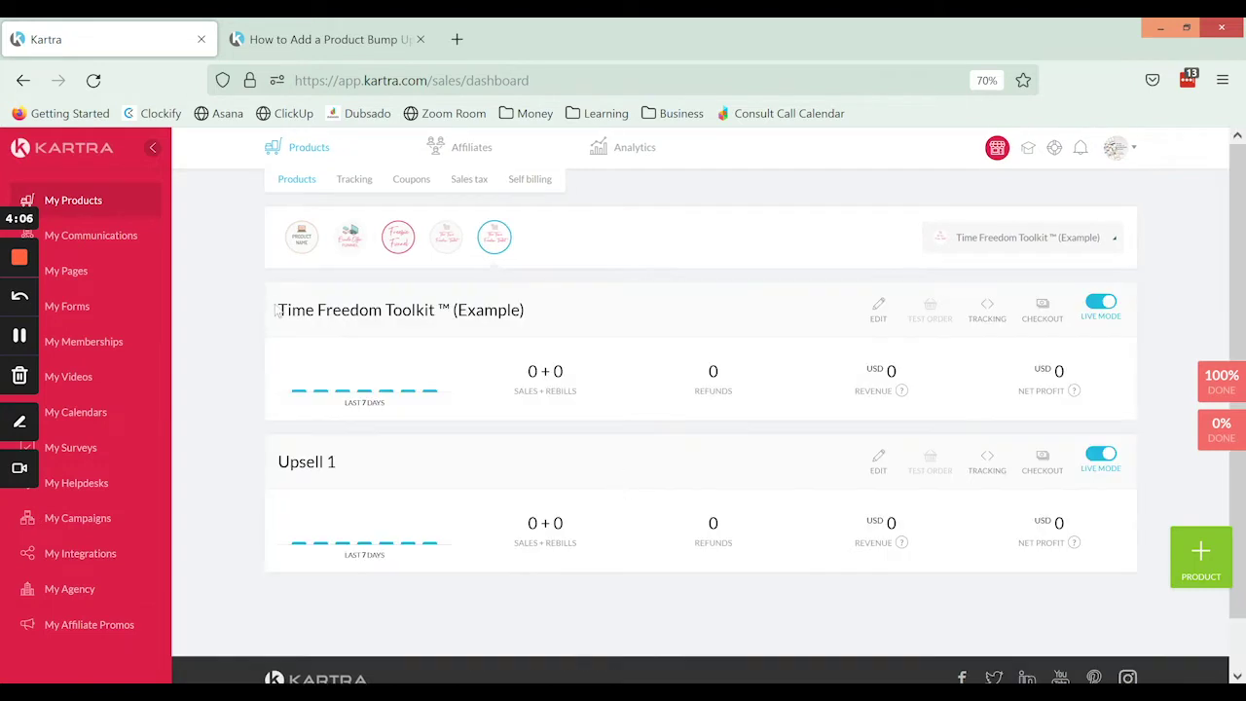
drag(279, 310, 581, 304)
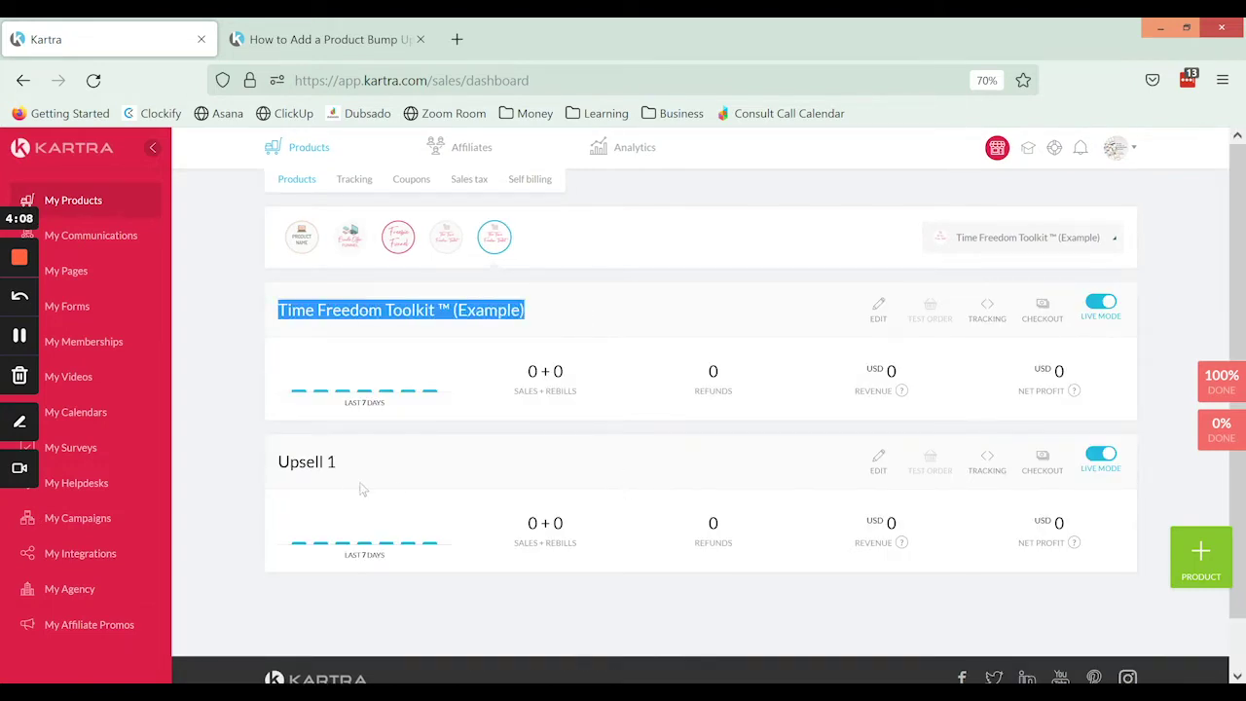
drag(341, 463, 275, 469)
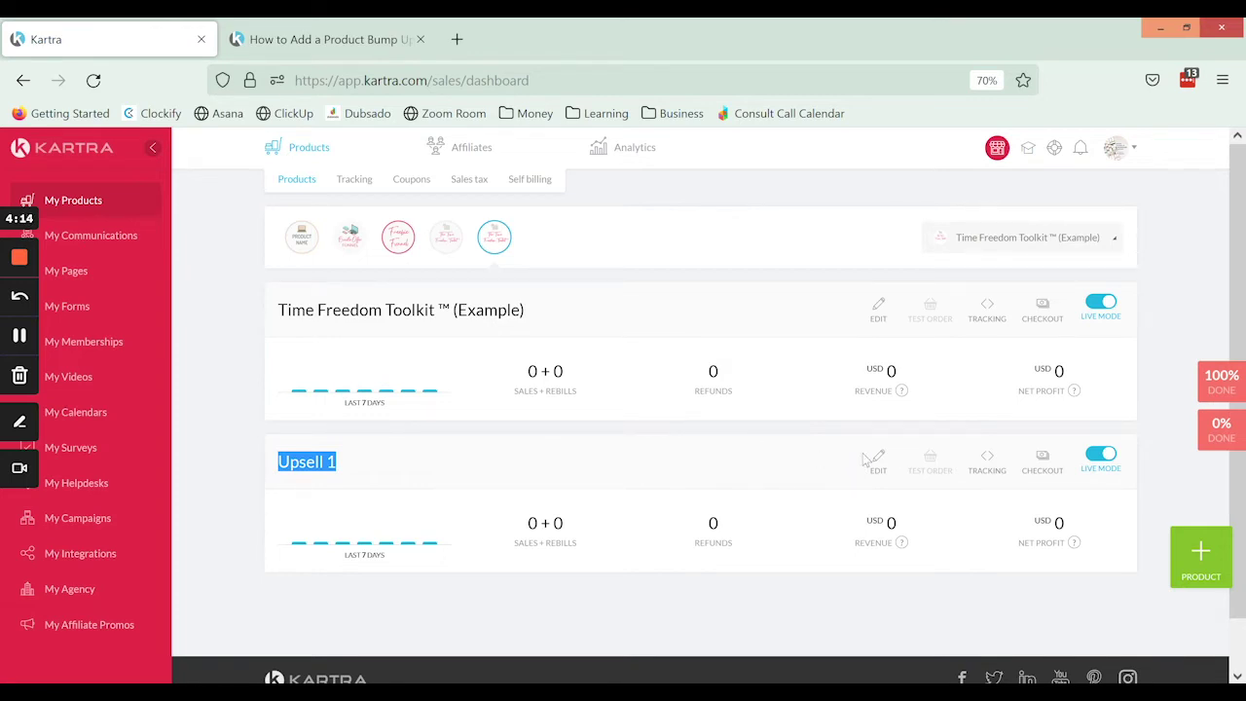
click(796, 461)
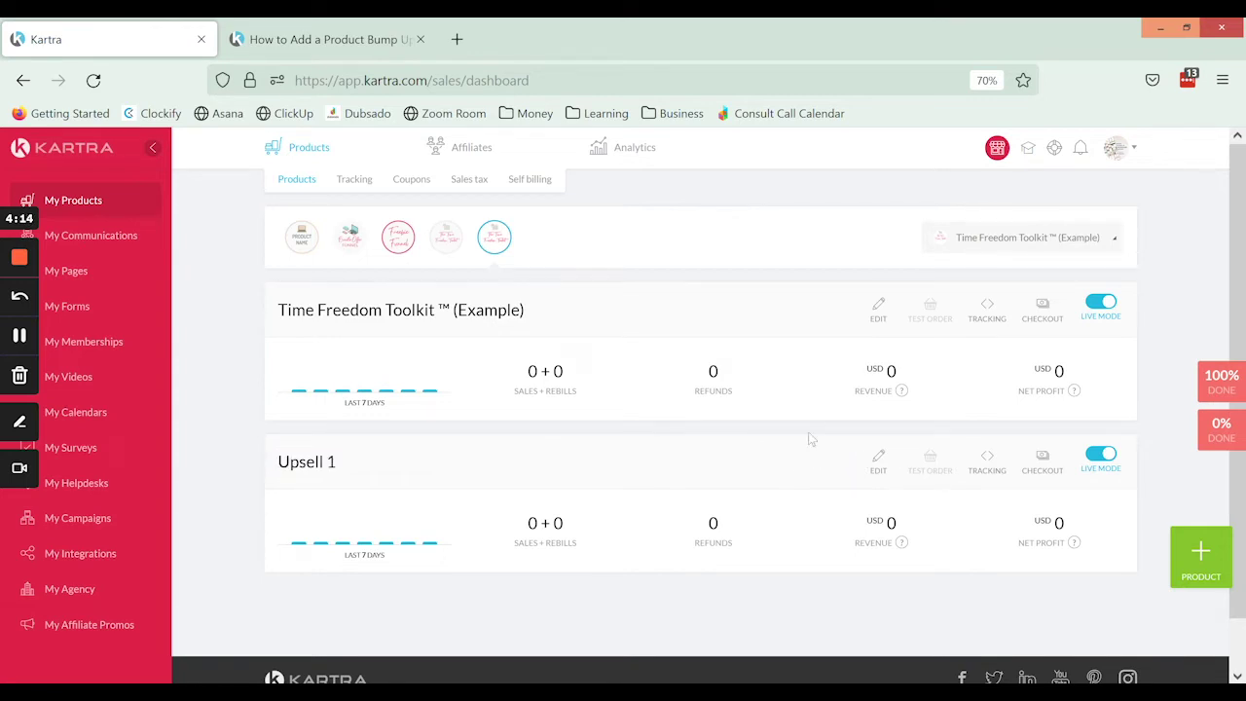
- Open the Upsell 1 product for editing at its basic information
click(876, 467)
click(826, 494)
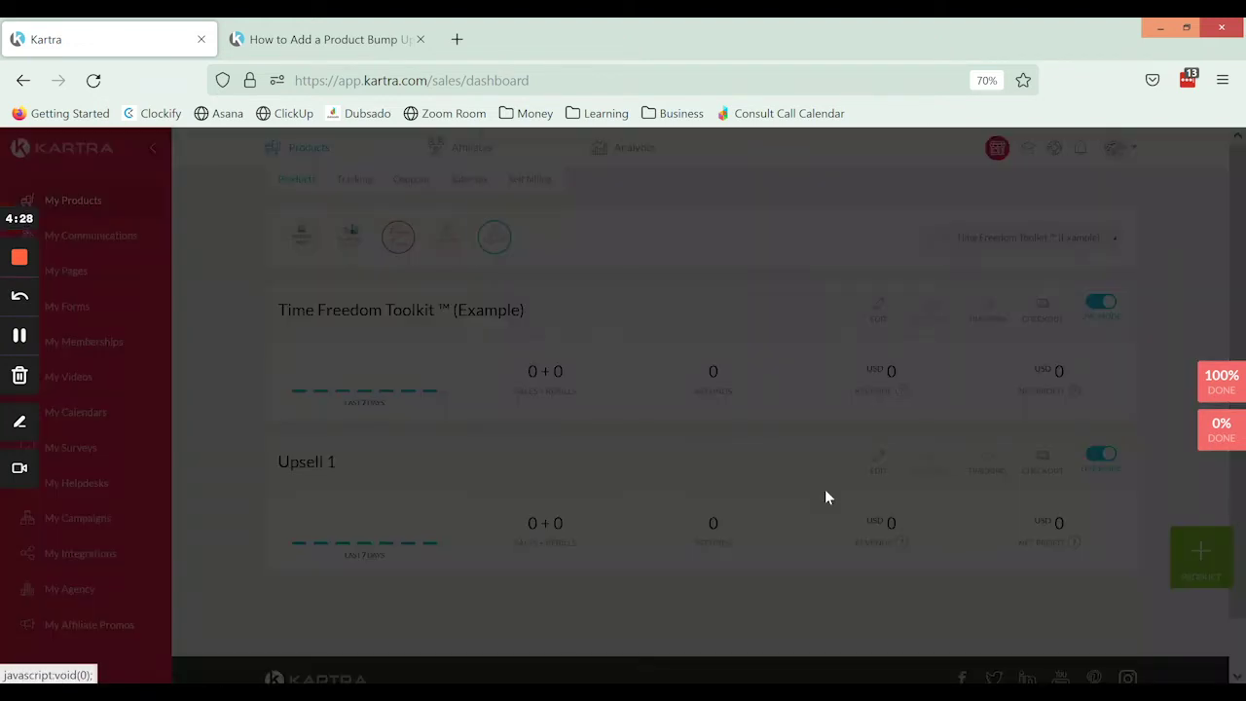
click(893, 189)
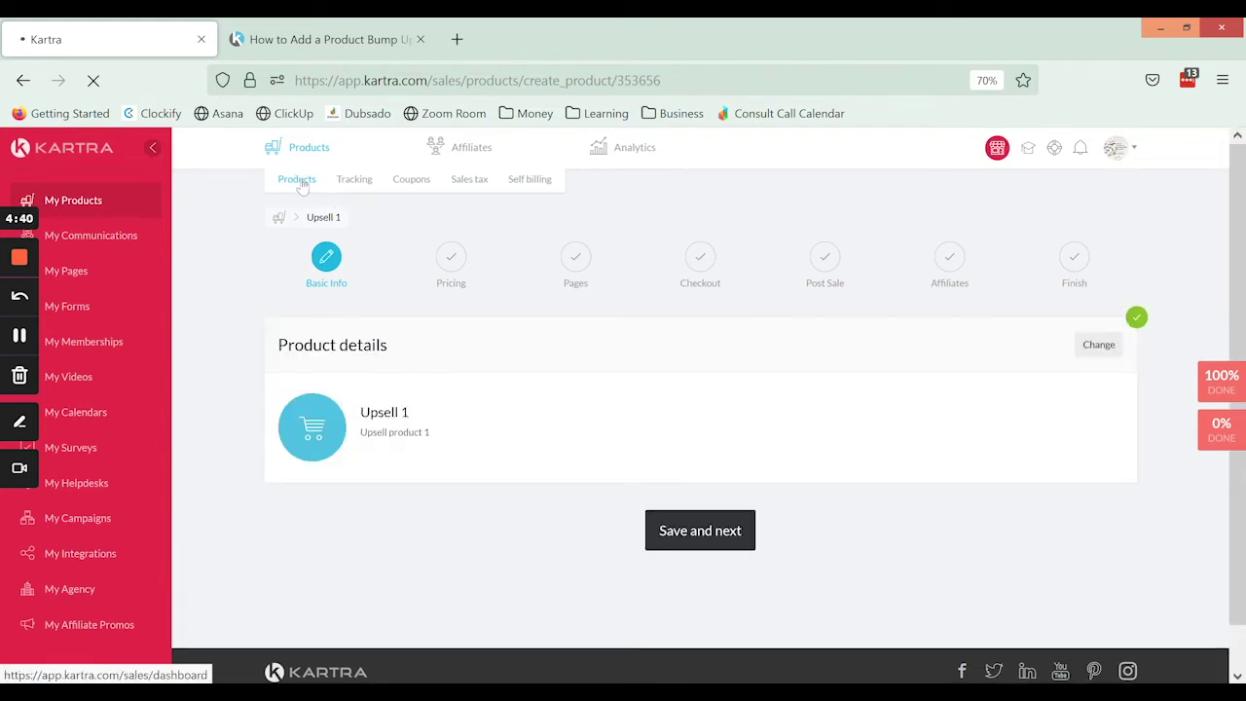
- Leave the upsell's editor and show the Time Freedom Toolkit ™ (Example) funnel's products again
click(297, 180)
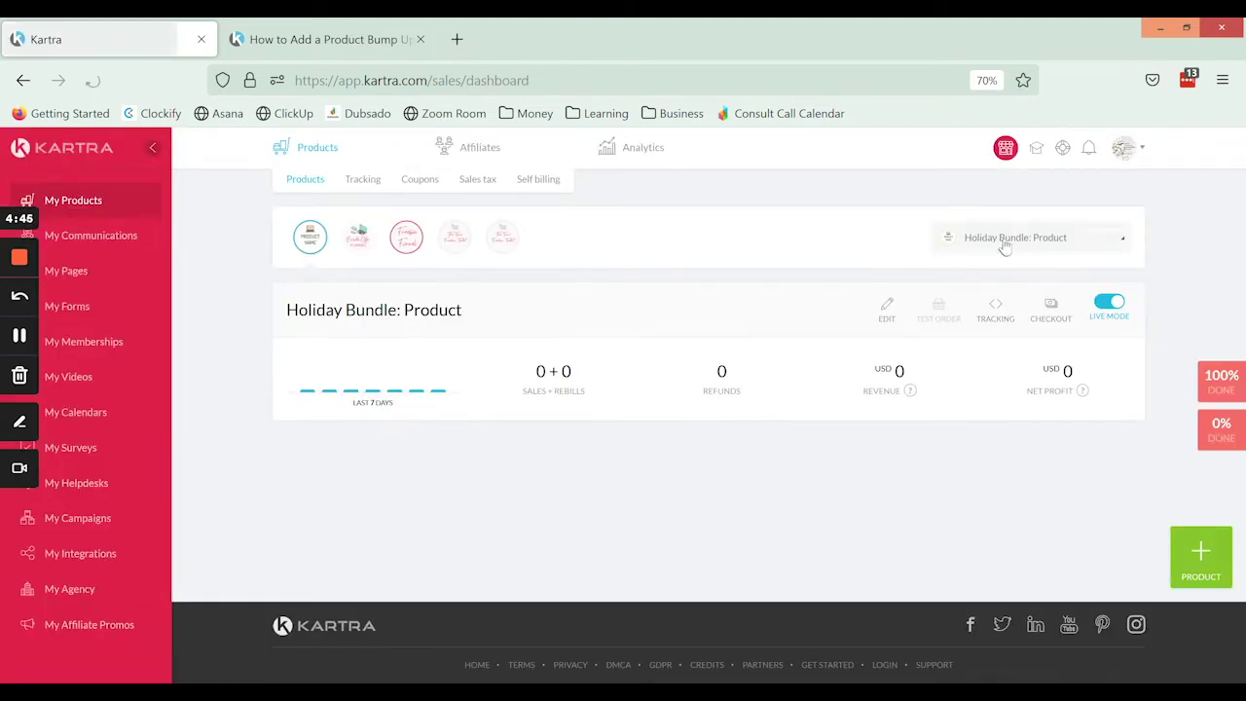
click(1005, 248)
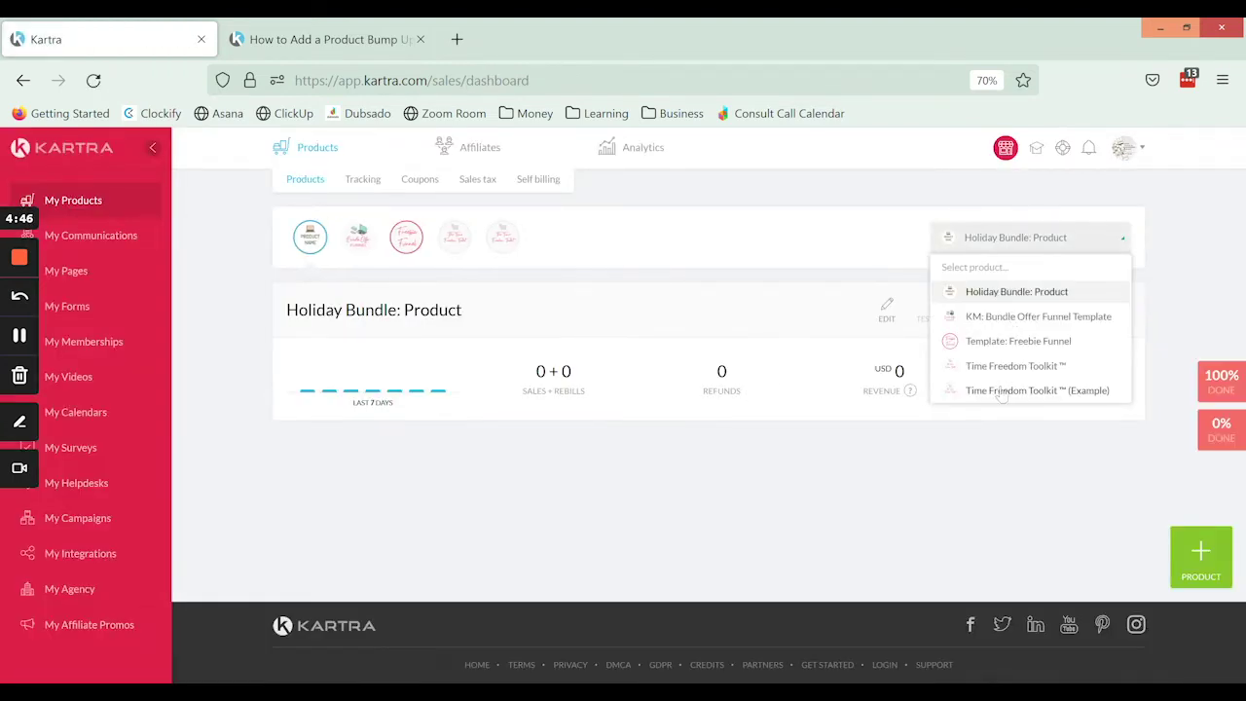
click(1002, 388)
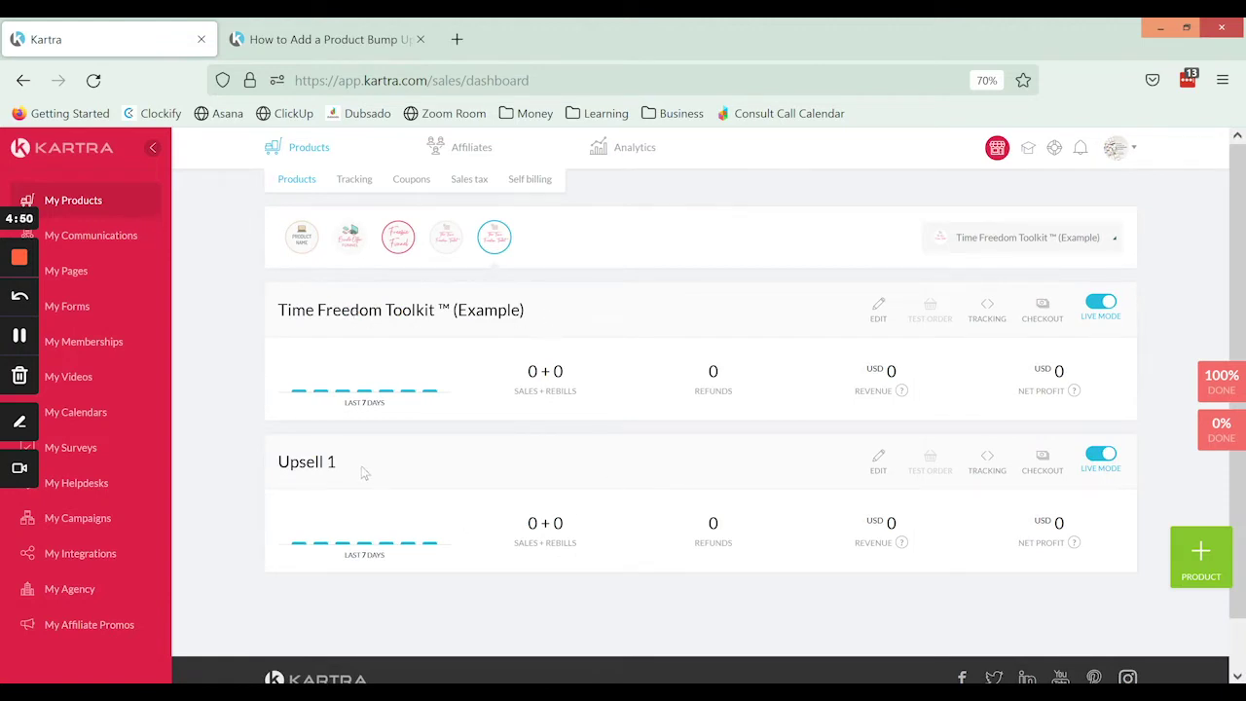
drag(347, 469, 262, 469)
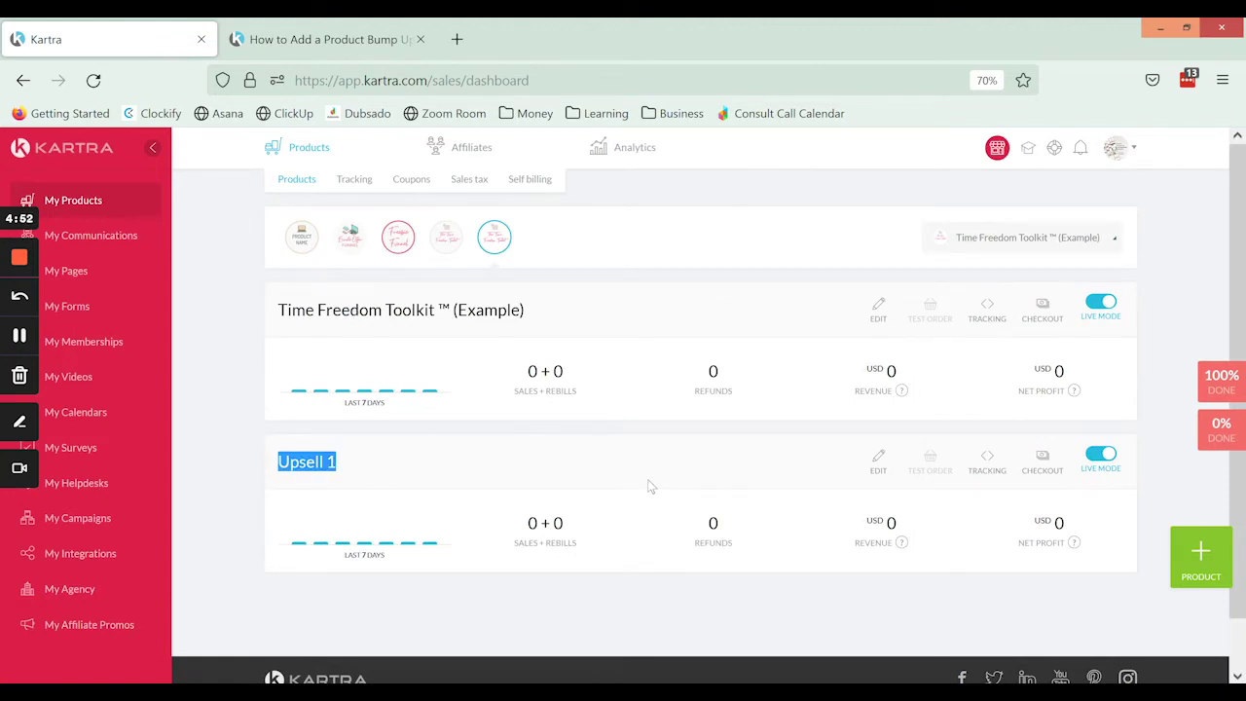
click(754, 485)
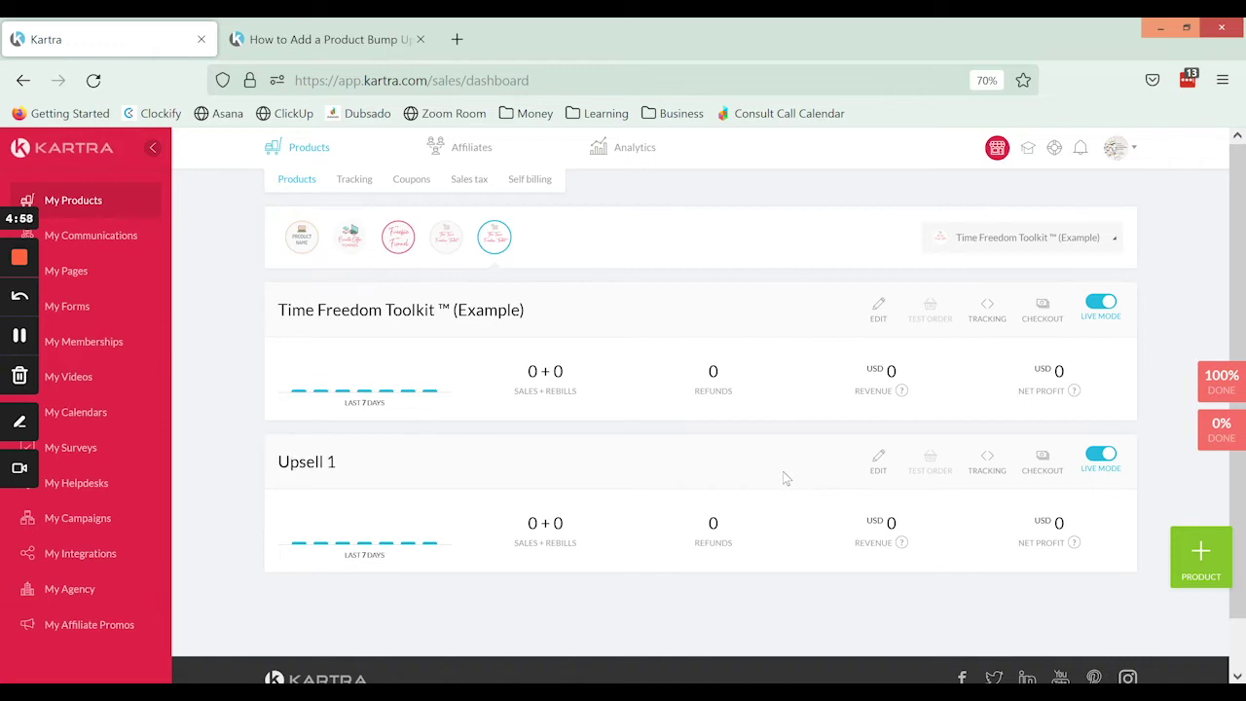
click(18, 335)
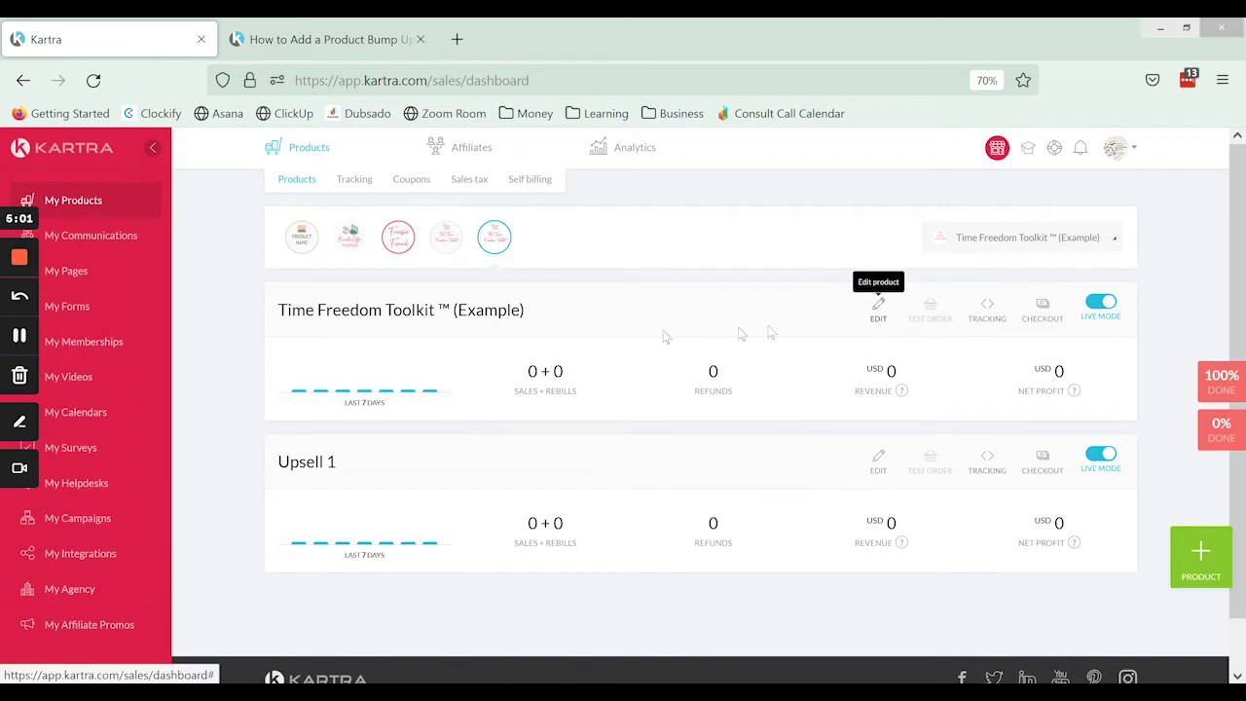
- Open the main product Time Freedom Toolkit ™ (Example) for editing and advance to its Pages settings
click(357, 331)
drag(357, 331, 275, 327)
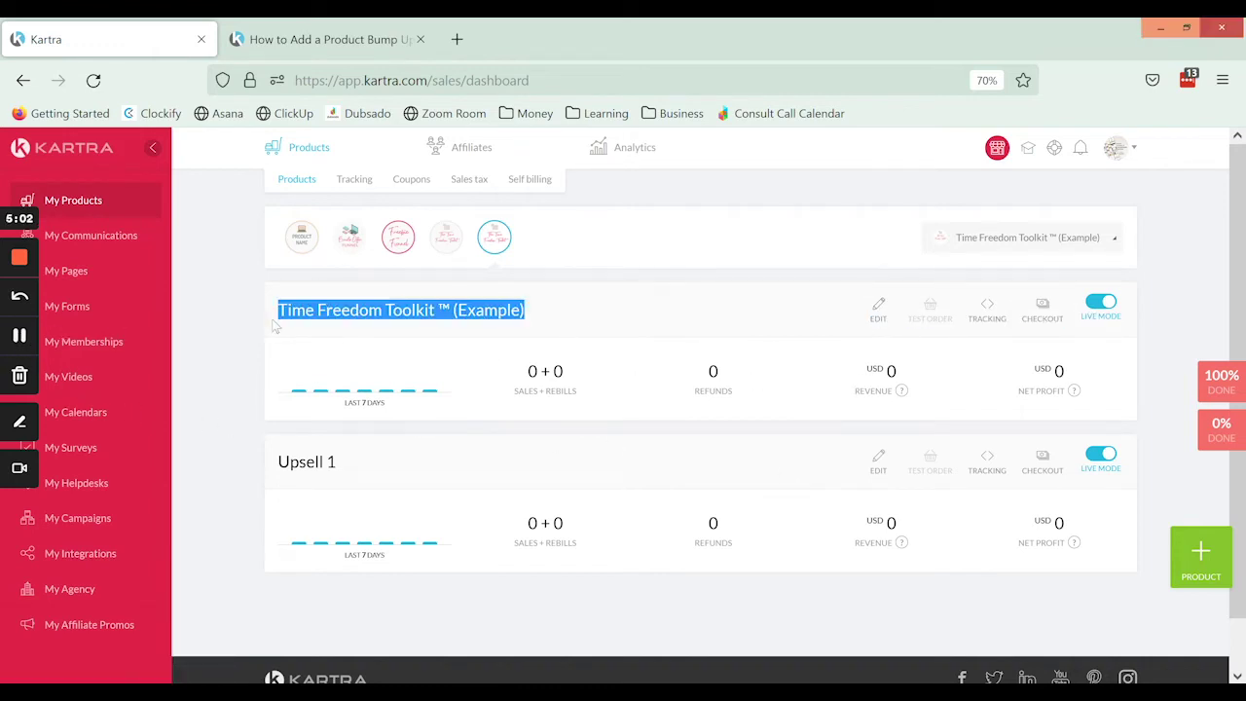
click(878, 306)
click(795, 341)
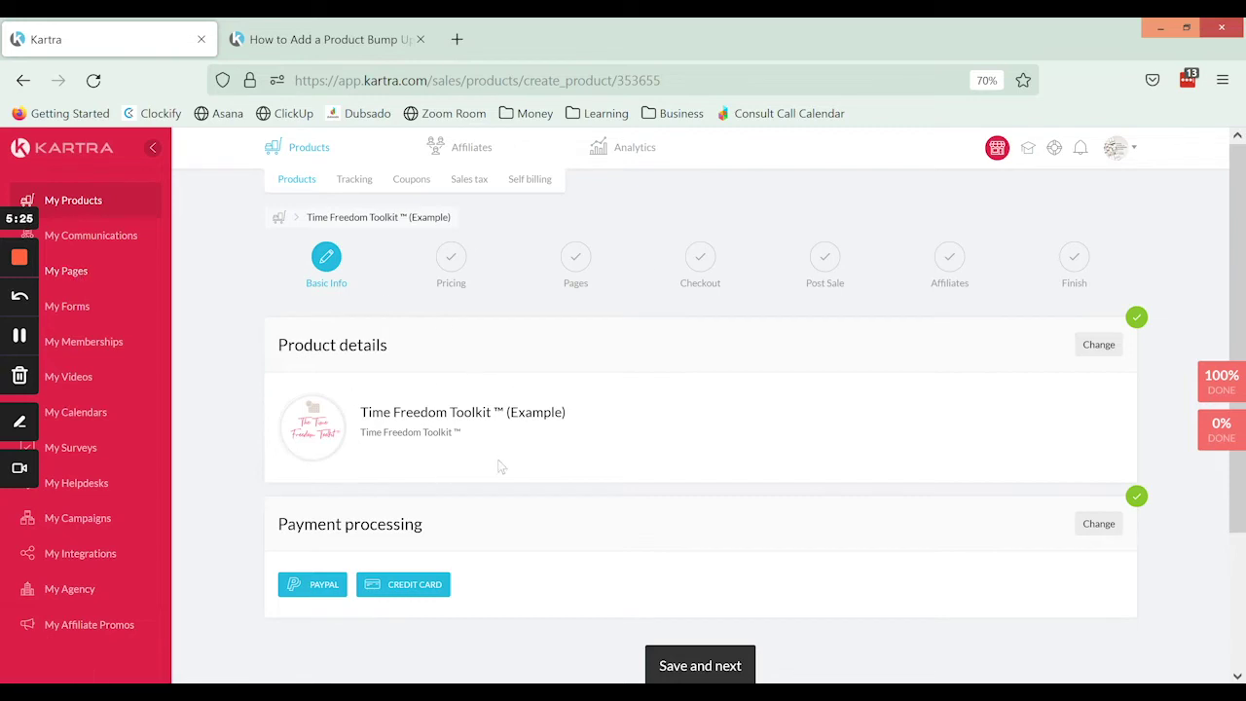
click(717, 670)
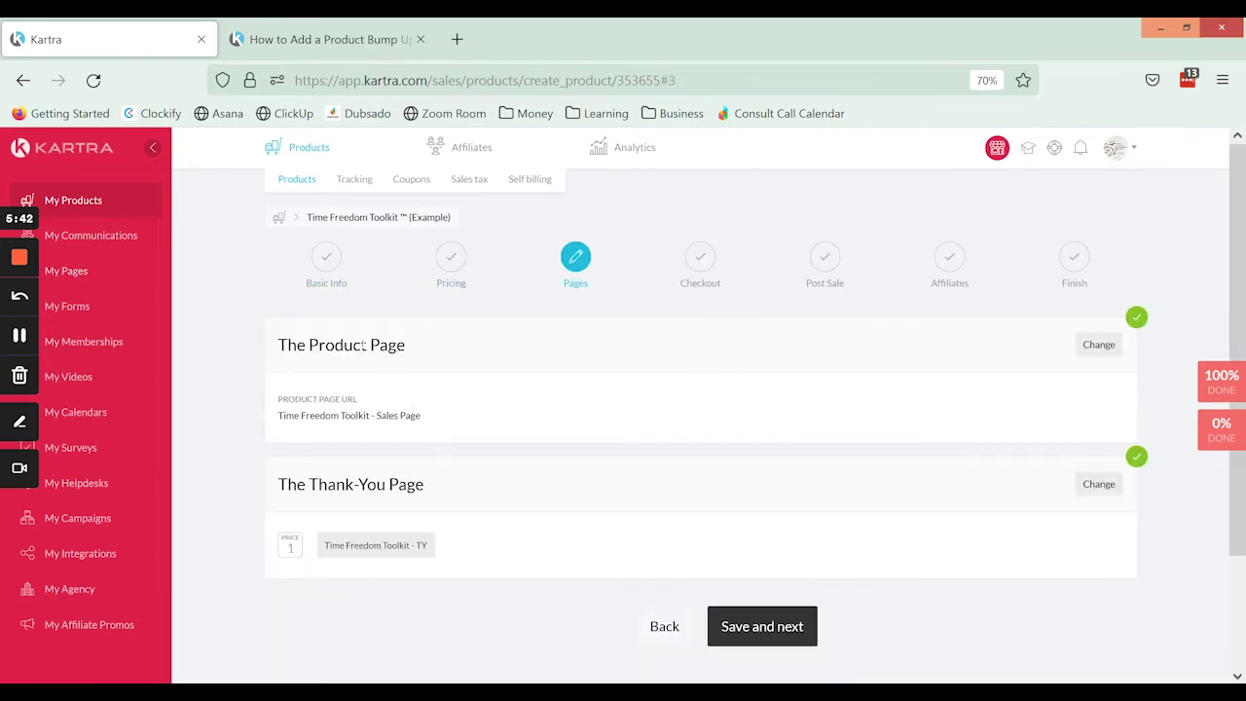
- Review the destination page, site and Kartra page settings of the main product's Thank-You Page and save the section
double_click(359, 344)
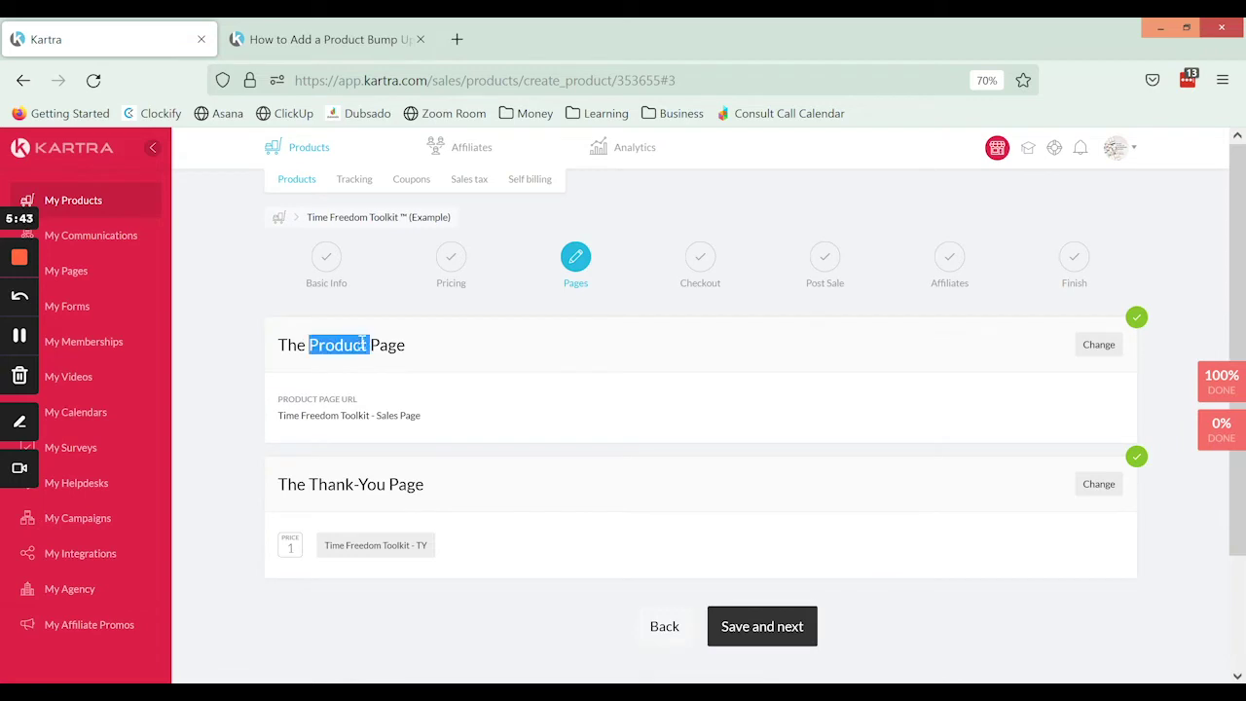
click(358, 484)
triple_click(356, 483)
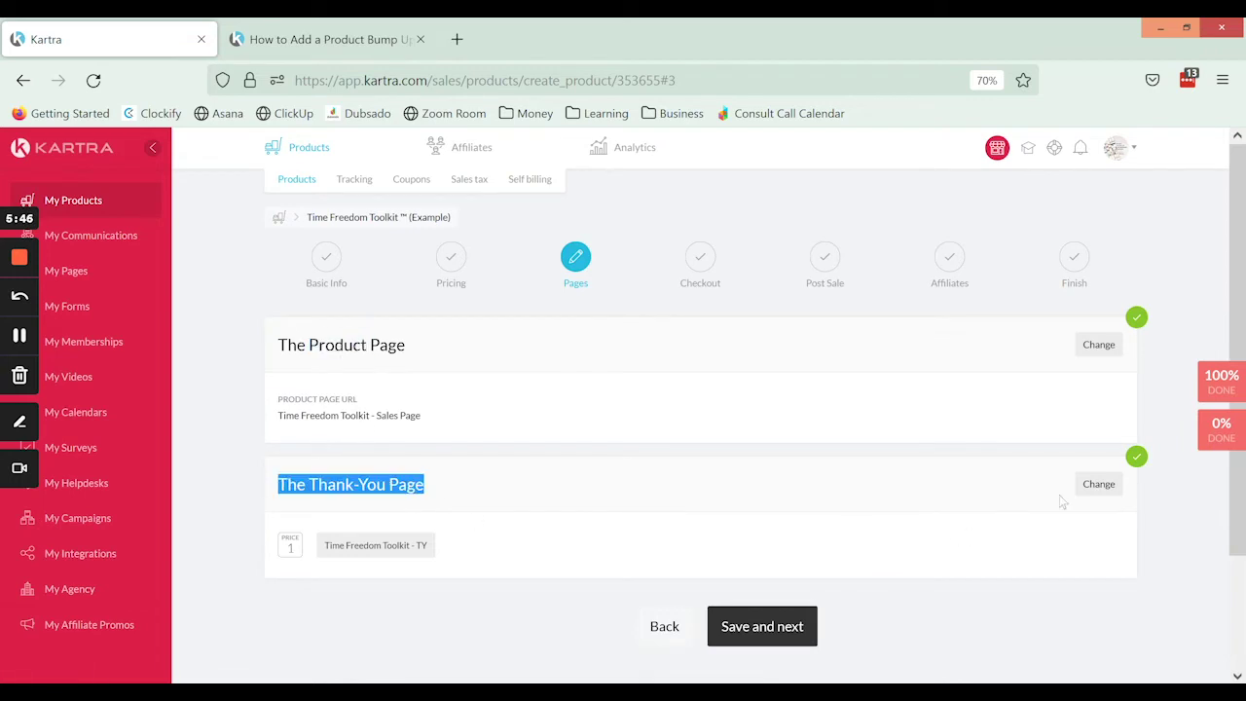
click(1098, 484)
scroll(703, 512, down, 1)
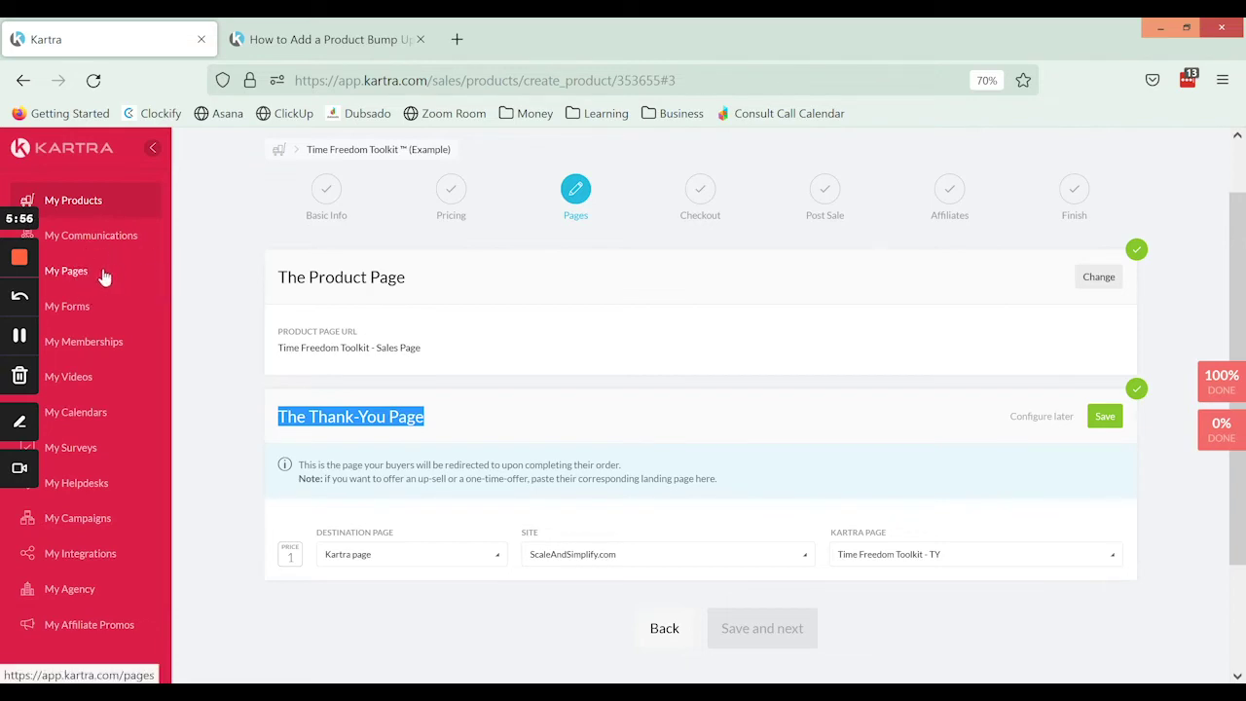
click(1104, 415)
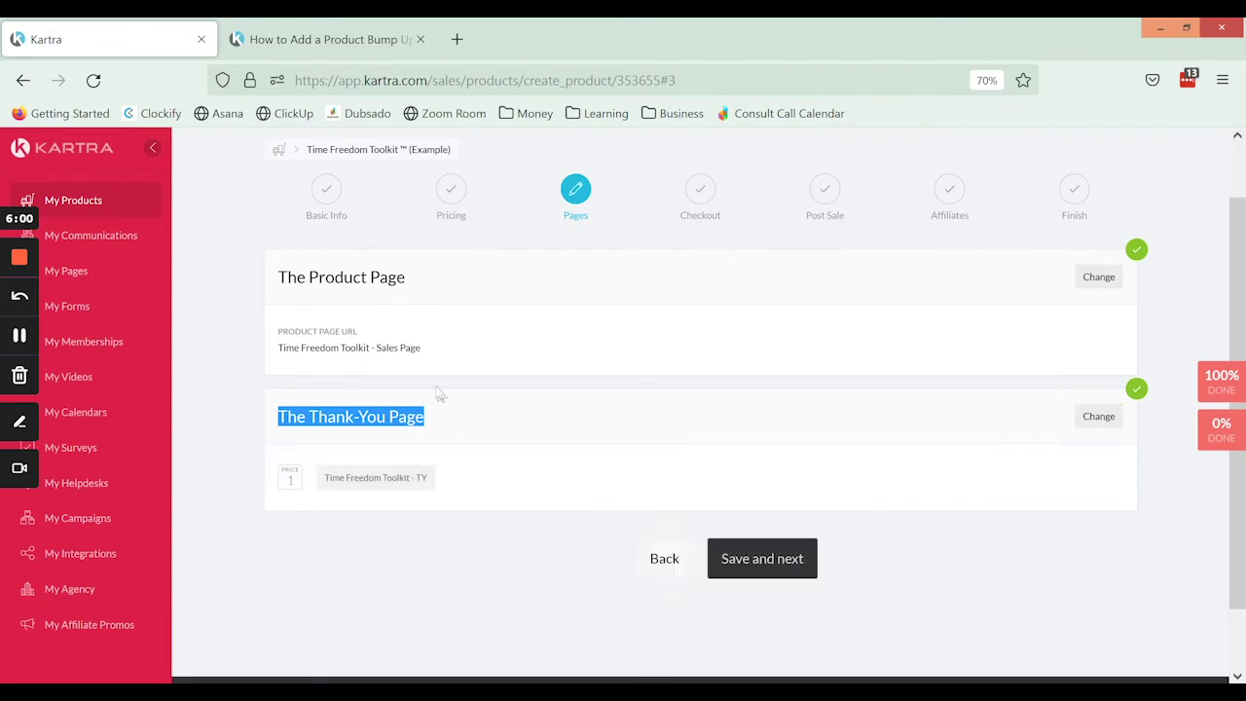
drag(330, 149, 455, 149)
drag(405, 417, 436, 420)
click(421, 417)
drag(427, 477, 328, 482)
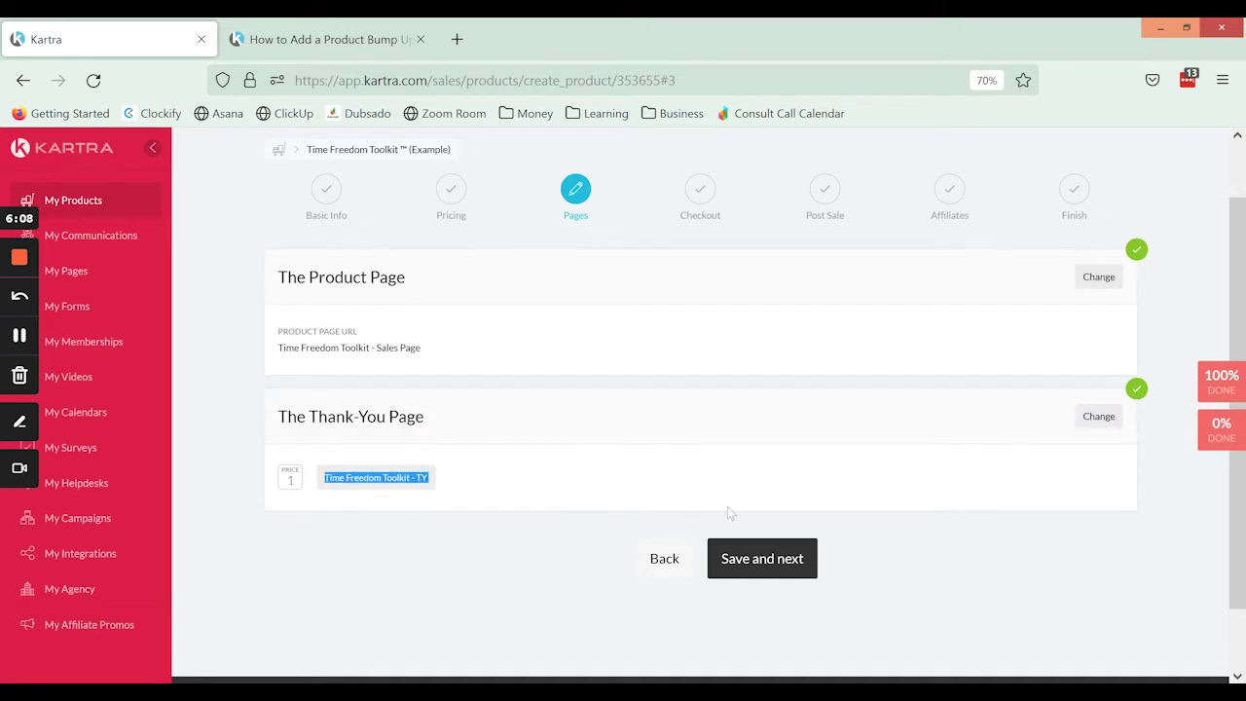
- Save the main product's Pages settings, then return to the product list and review the Time Freedom Toolkit ™ (Example) funnel's main product and Upsell 1
scroll(752, 506, up, 1)
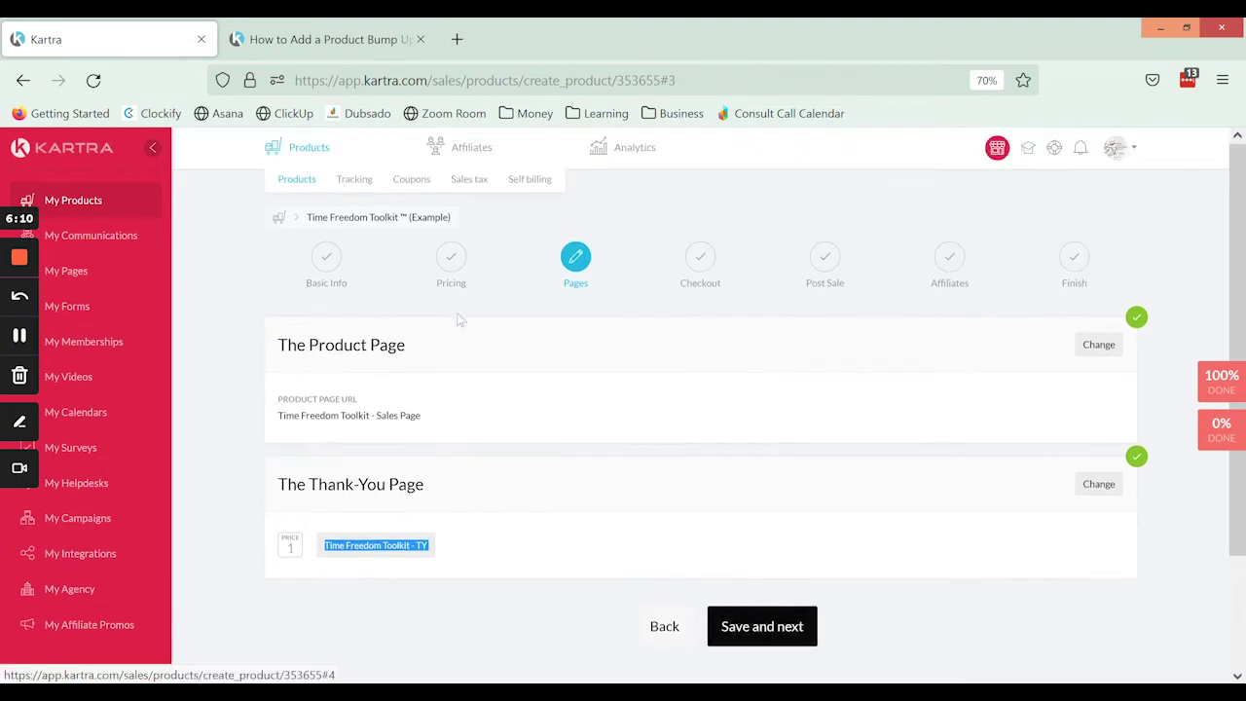
click(765, 632)
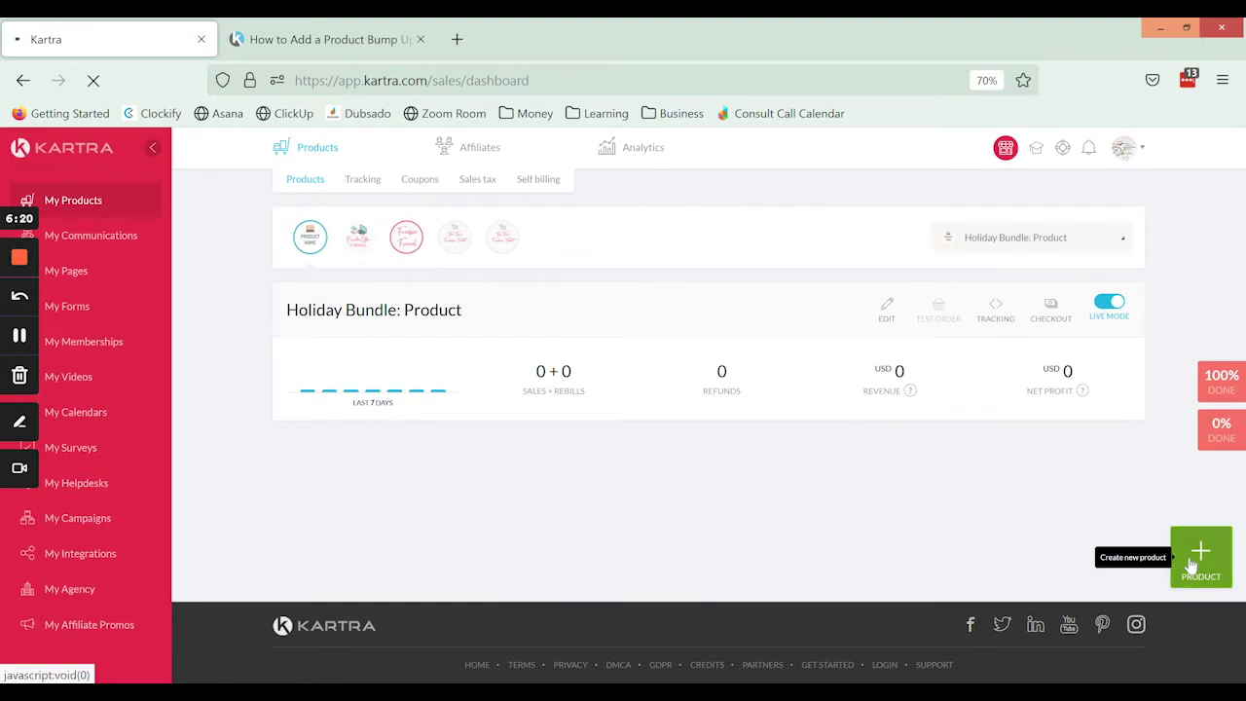
click(1058, 245)
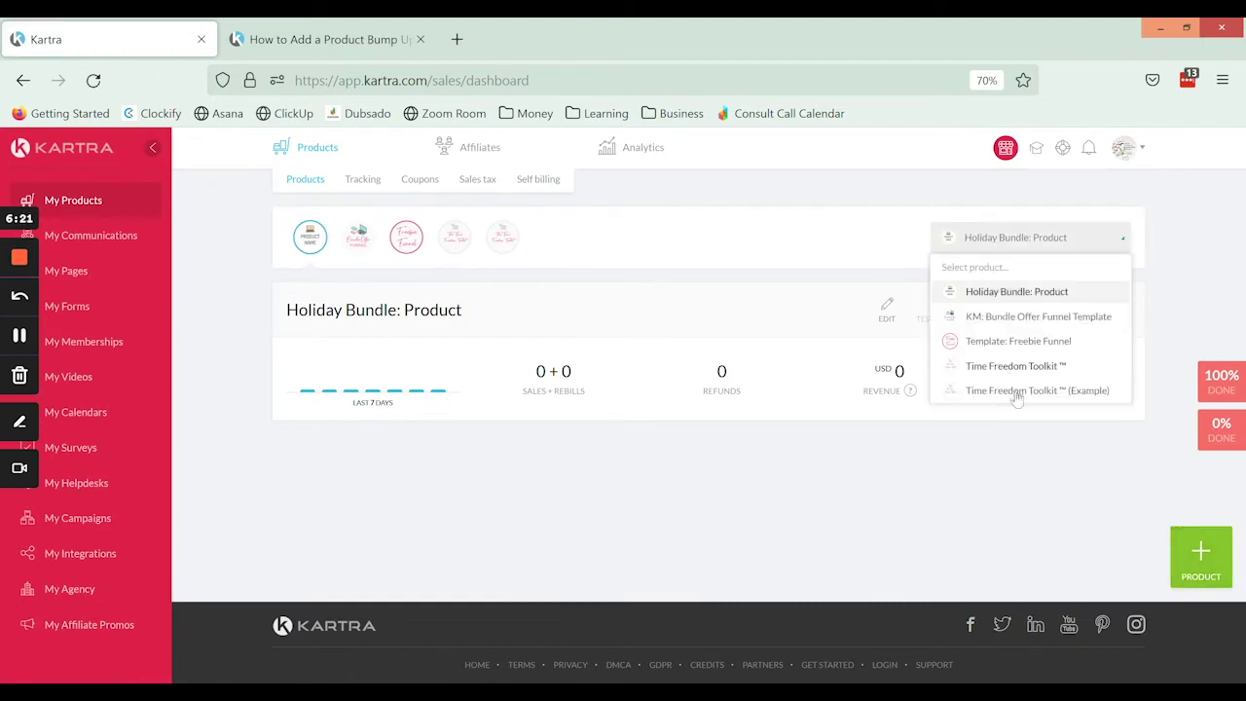
click(1017, 393)
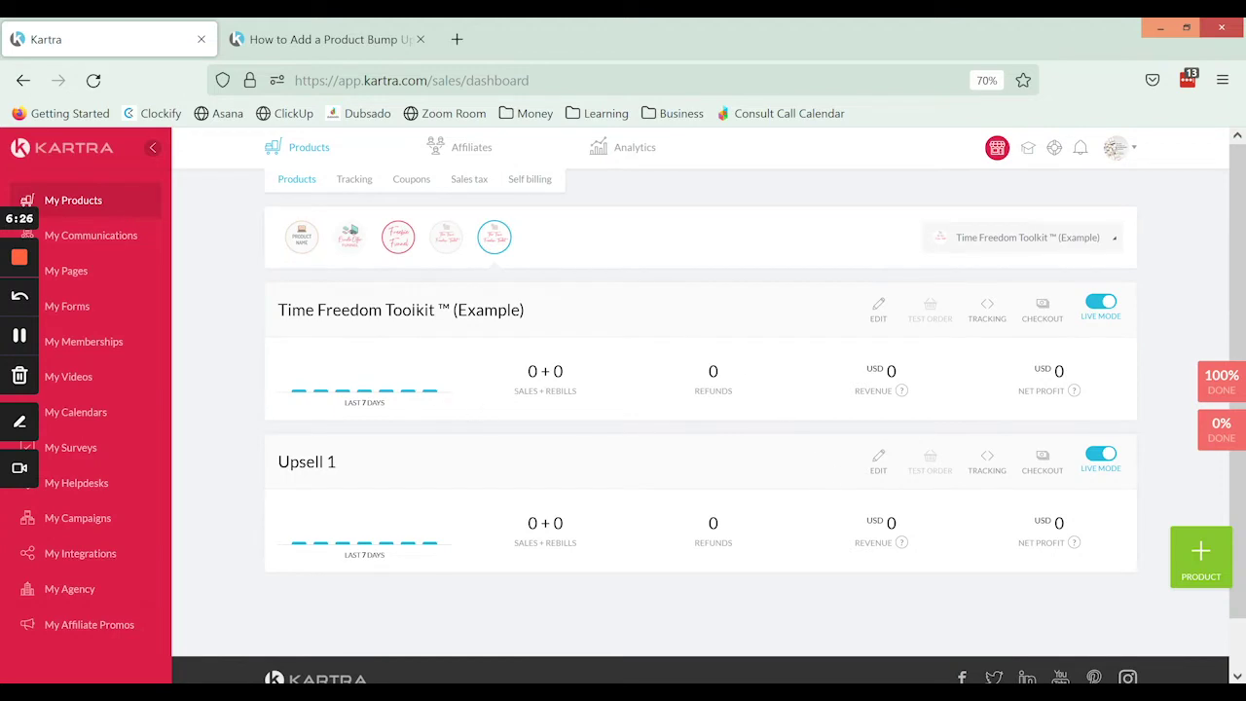
double_click(416, 309)
triple_click(416, 309)
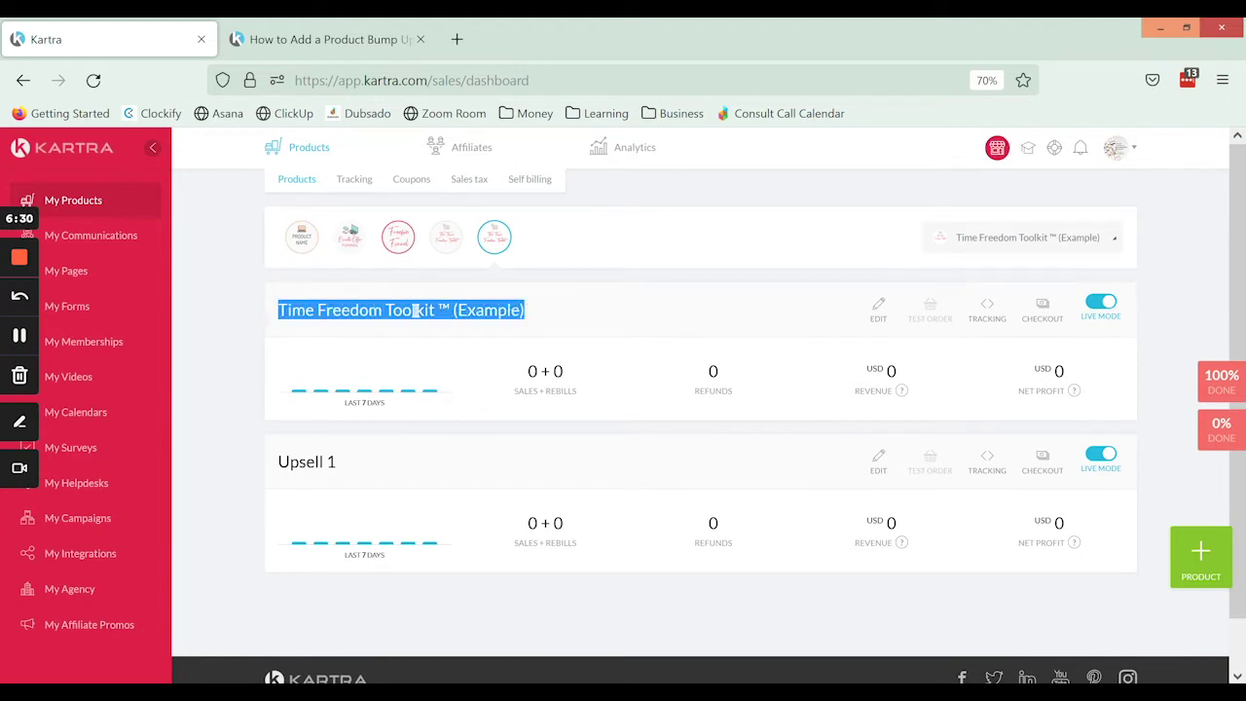
drag(418, 467, 280, 463)
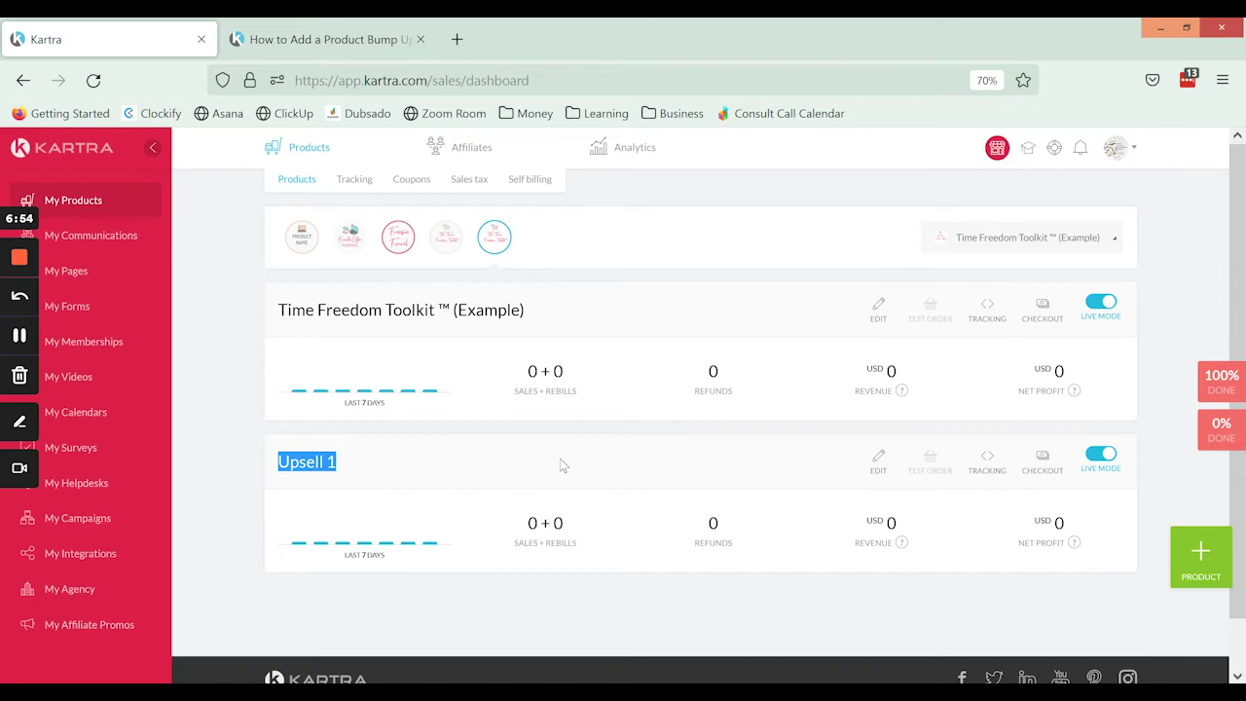
click(697, 466)
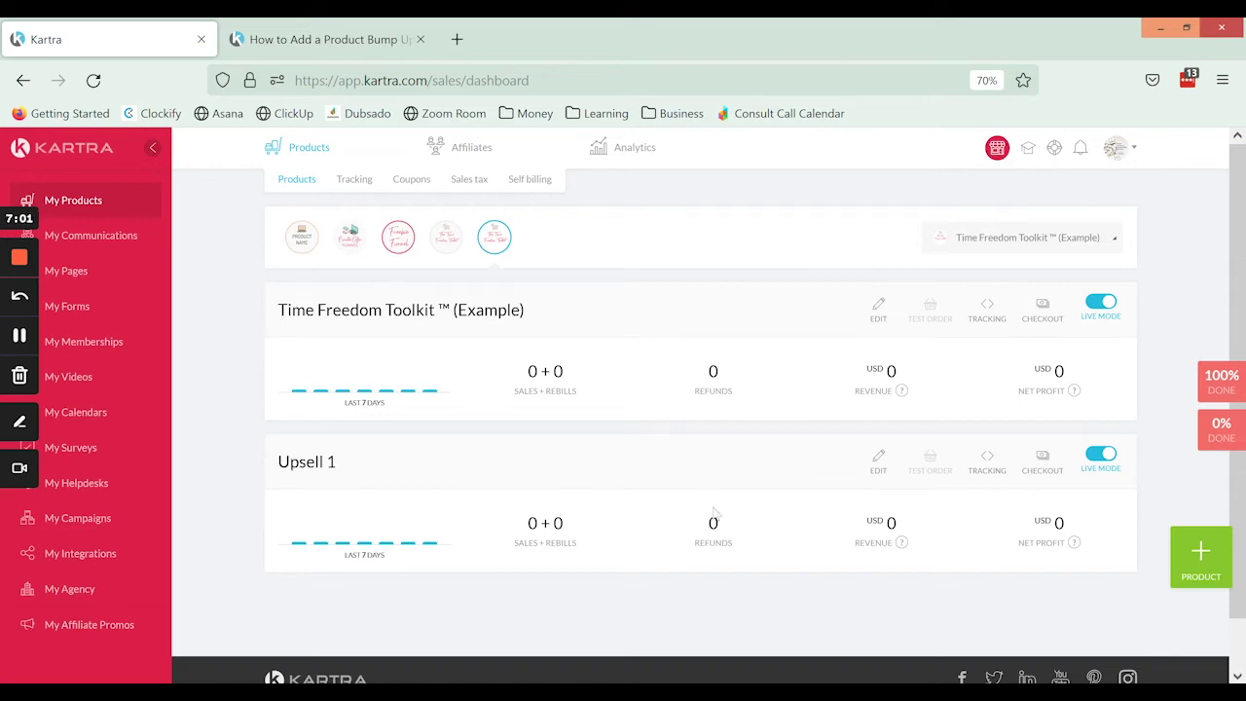
- Create a new product with the internal name Bump Offer, set up as a Main product
click(1205, 564)
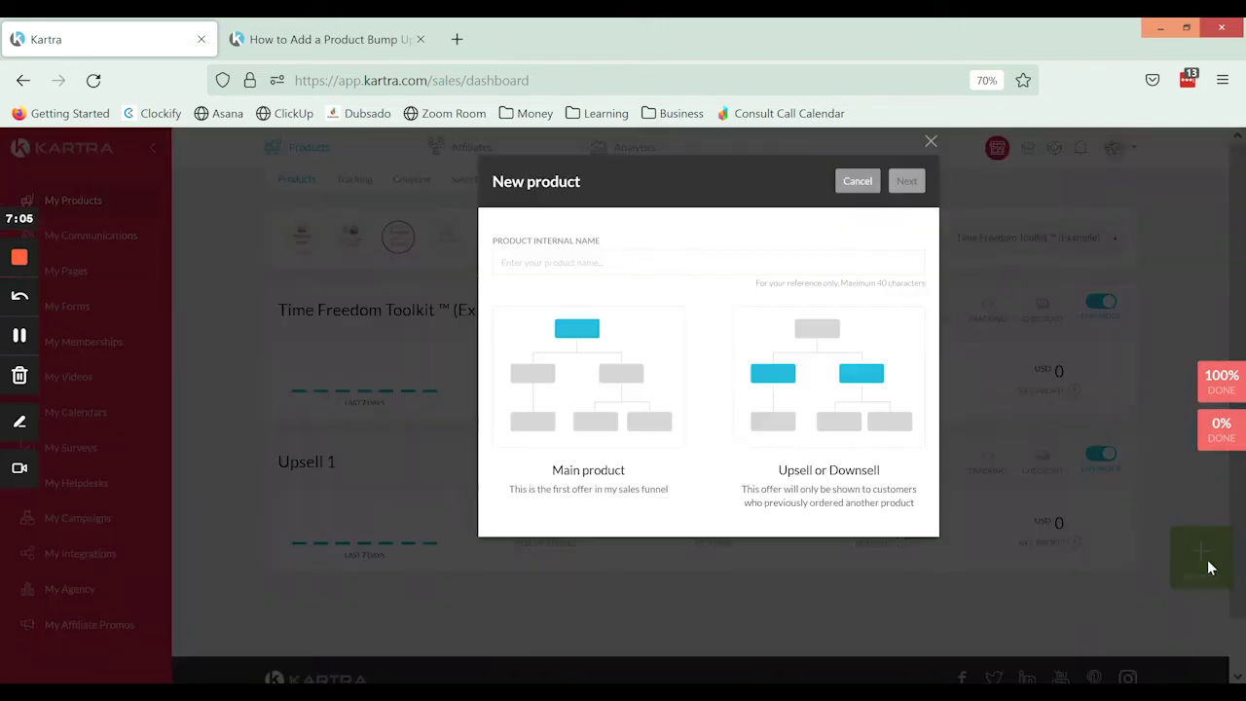
click(565, 265)
text(Bum)
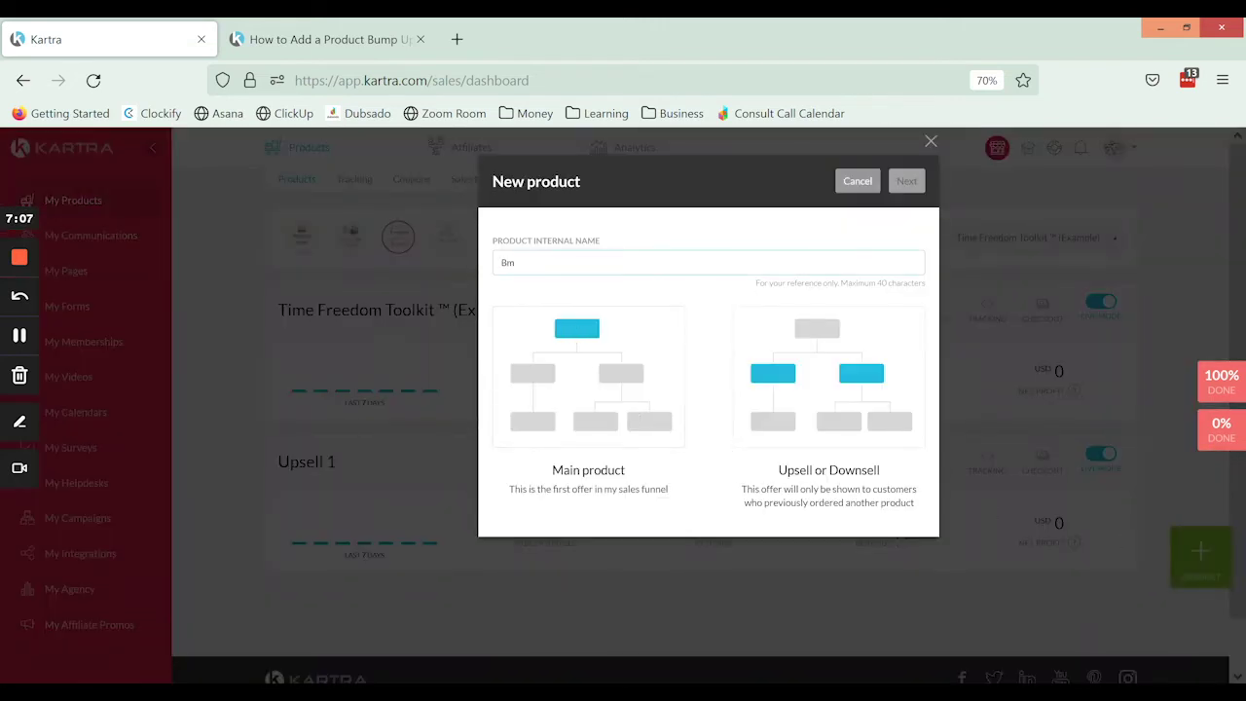
text(p Offer)
click(593, 385)
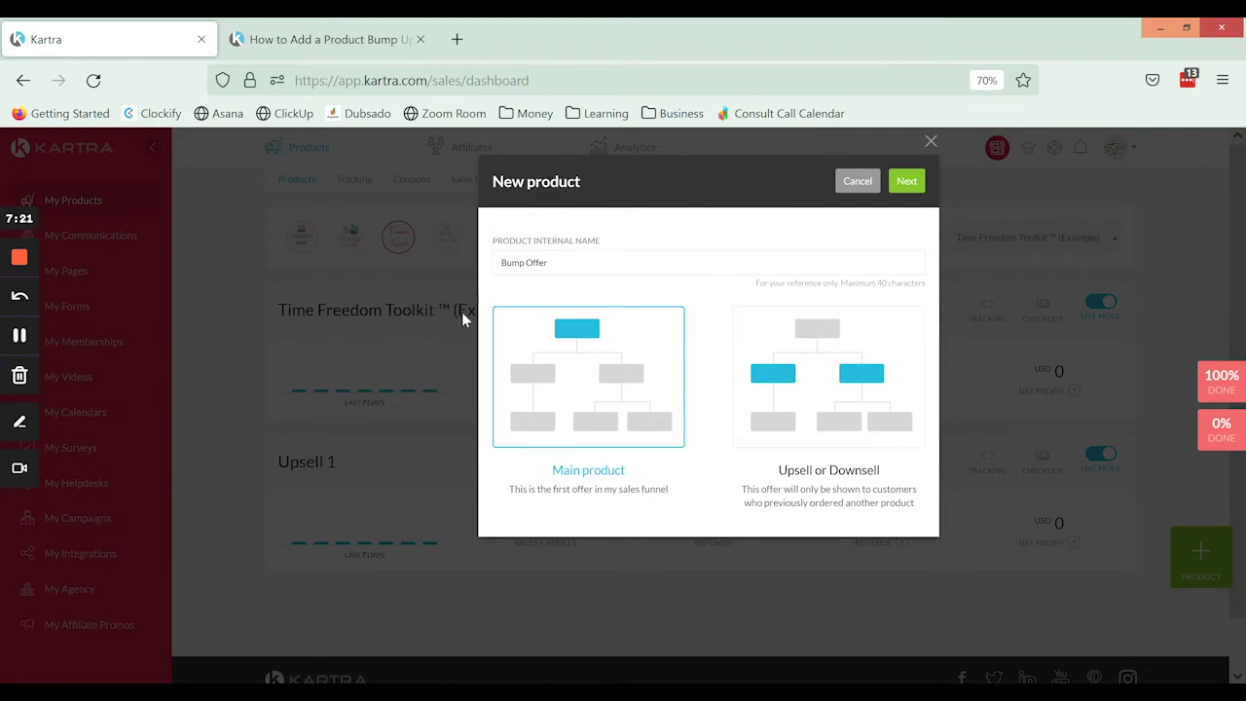
click(910, 185)
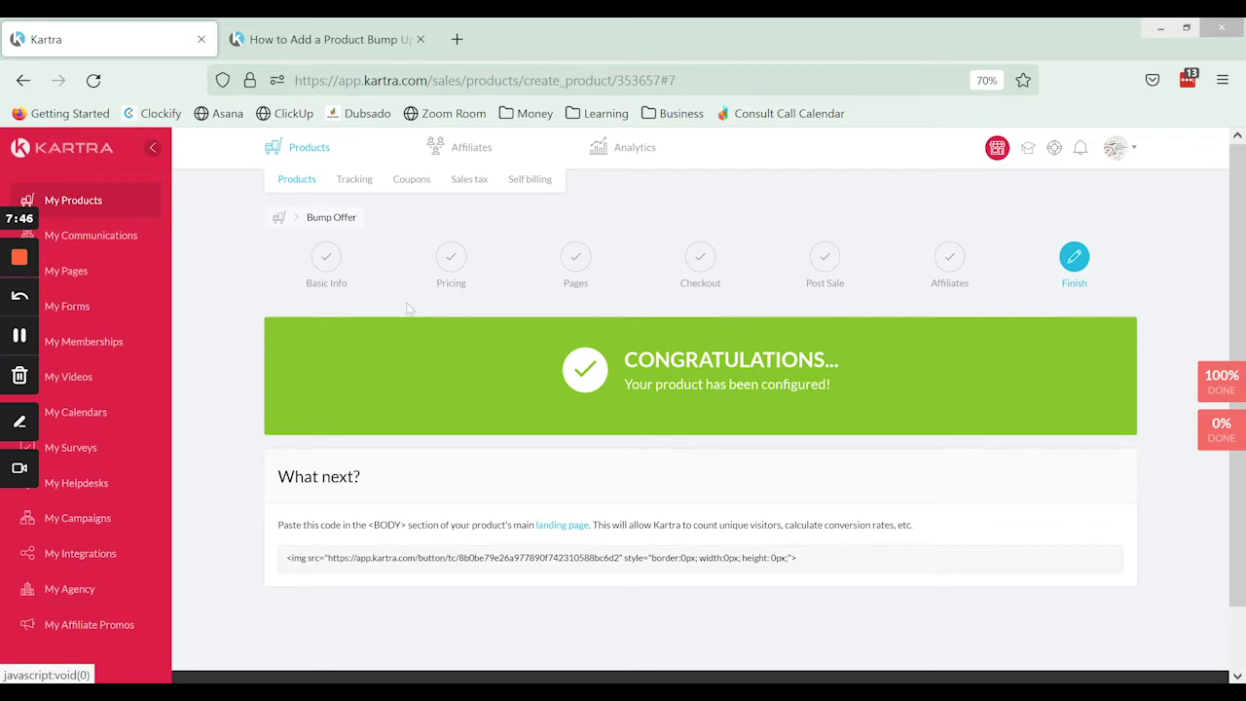
- Return to the product list and open the Time Freedom Toolkit ™ (Example) main product for editing at its basic information
drag(358, 217, 305, 217)
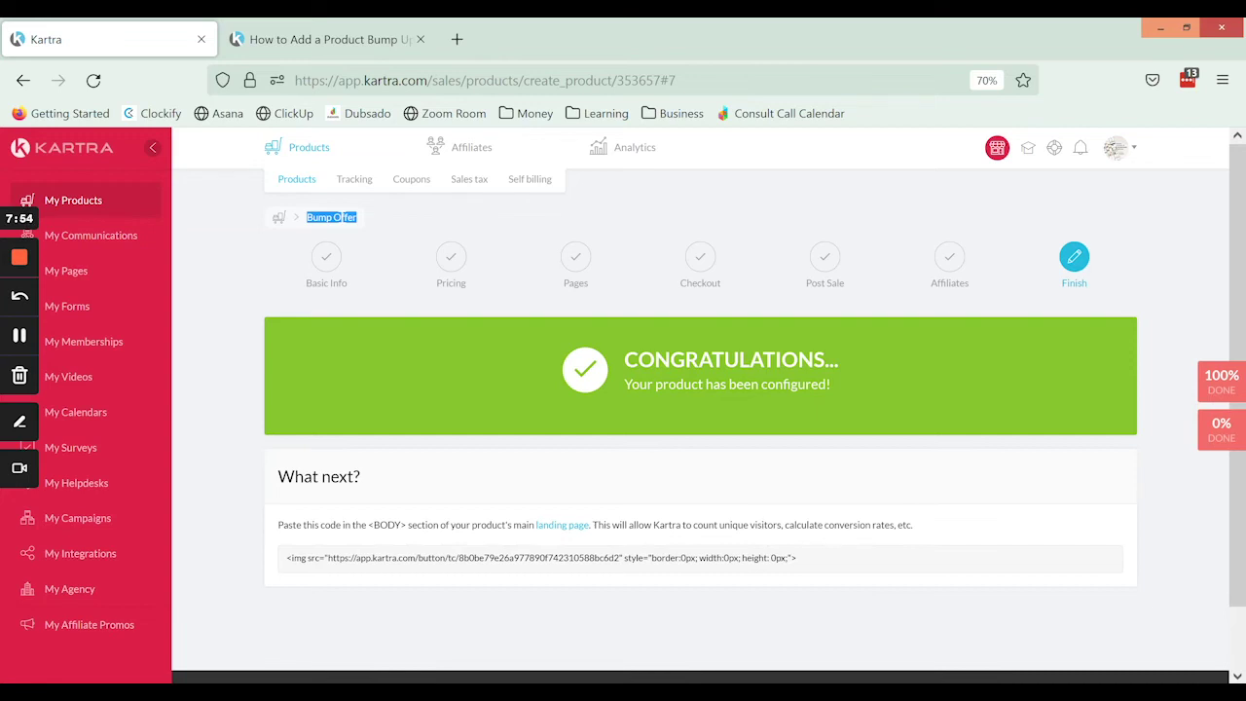
click(294, 183)
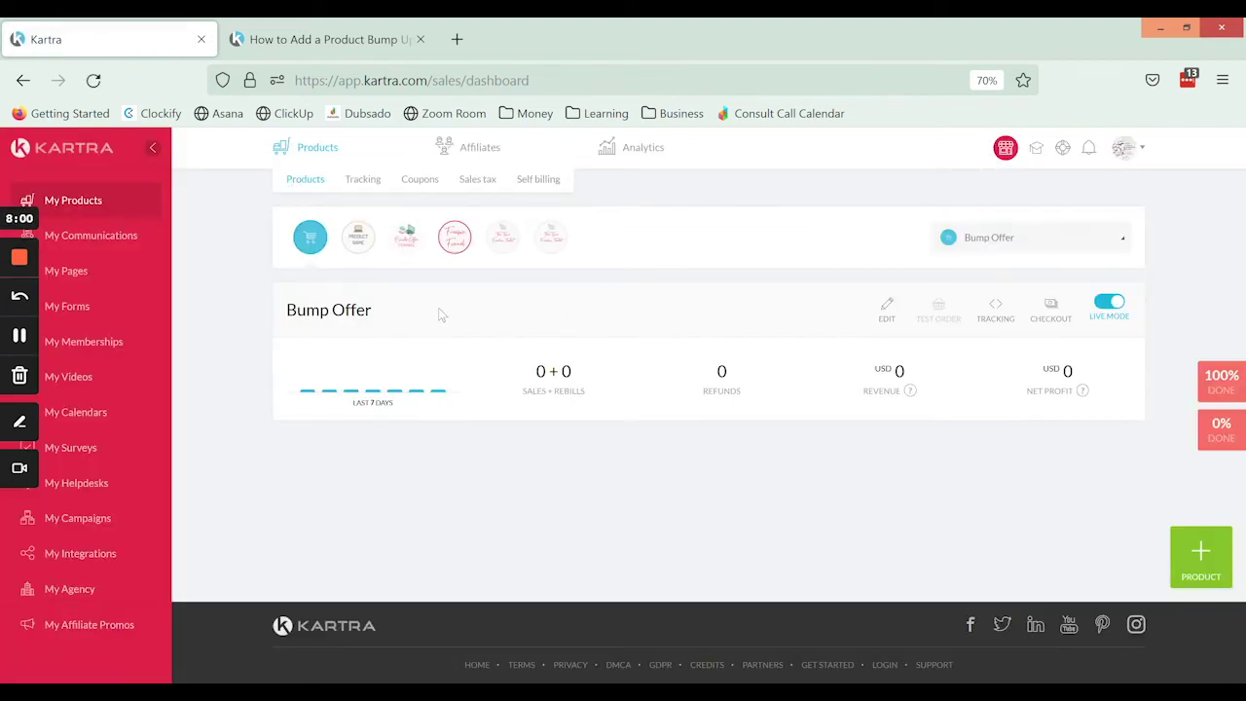
drag(440, 314, 275, 323)
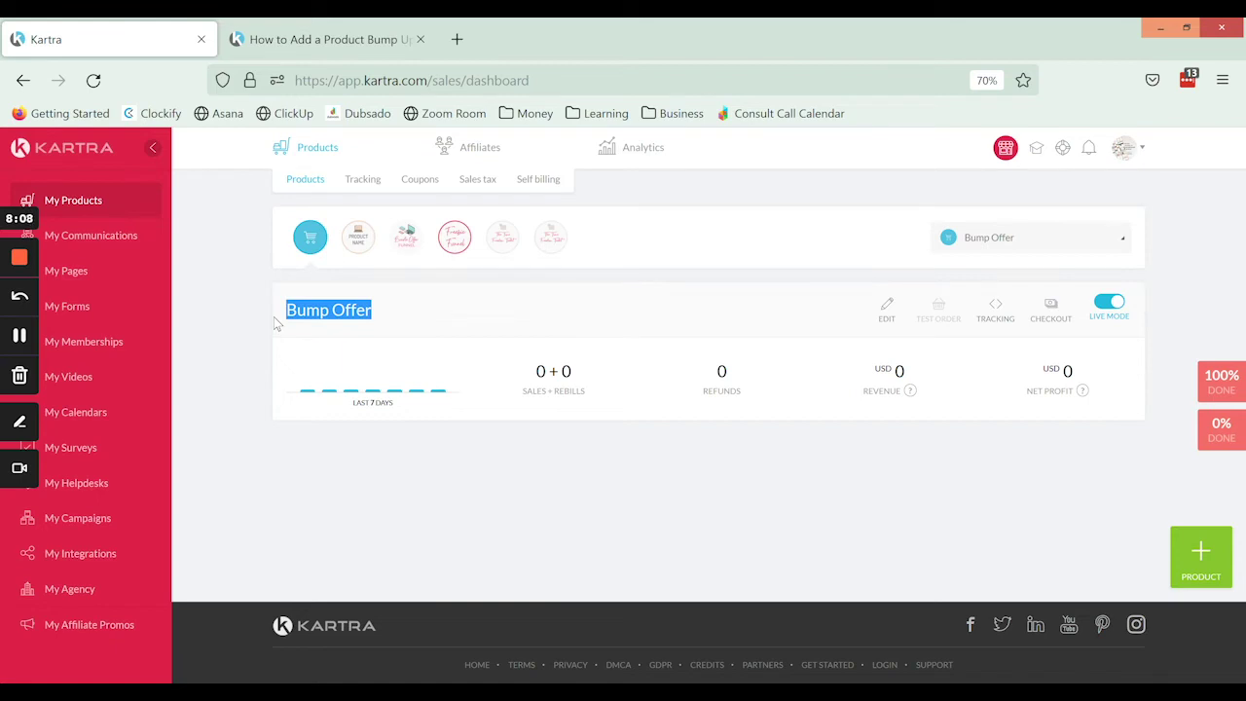
click(978, 243)
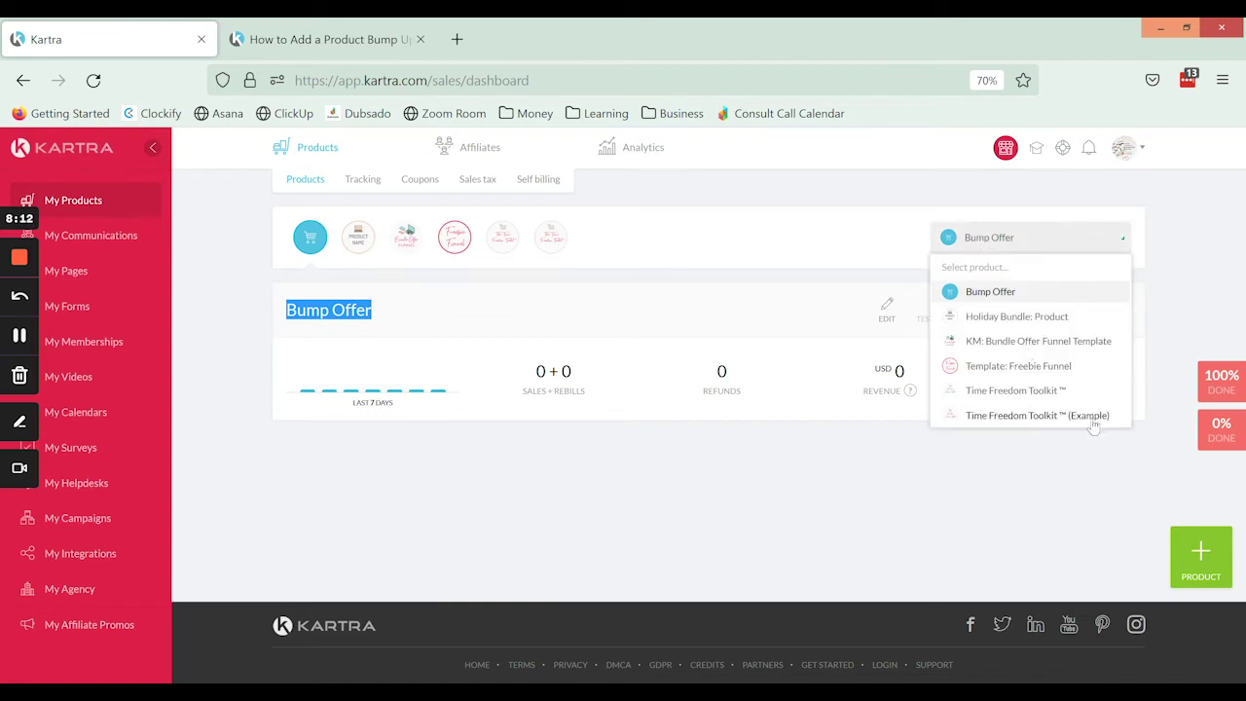
click(1000, 416)
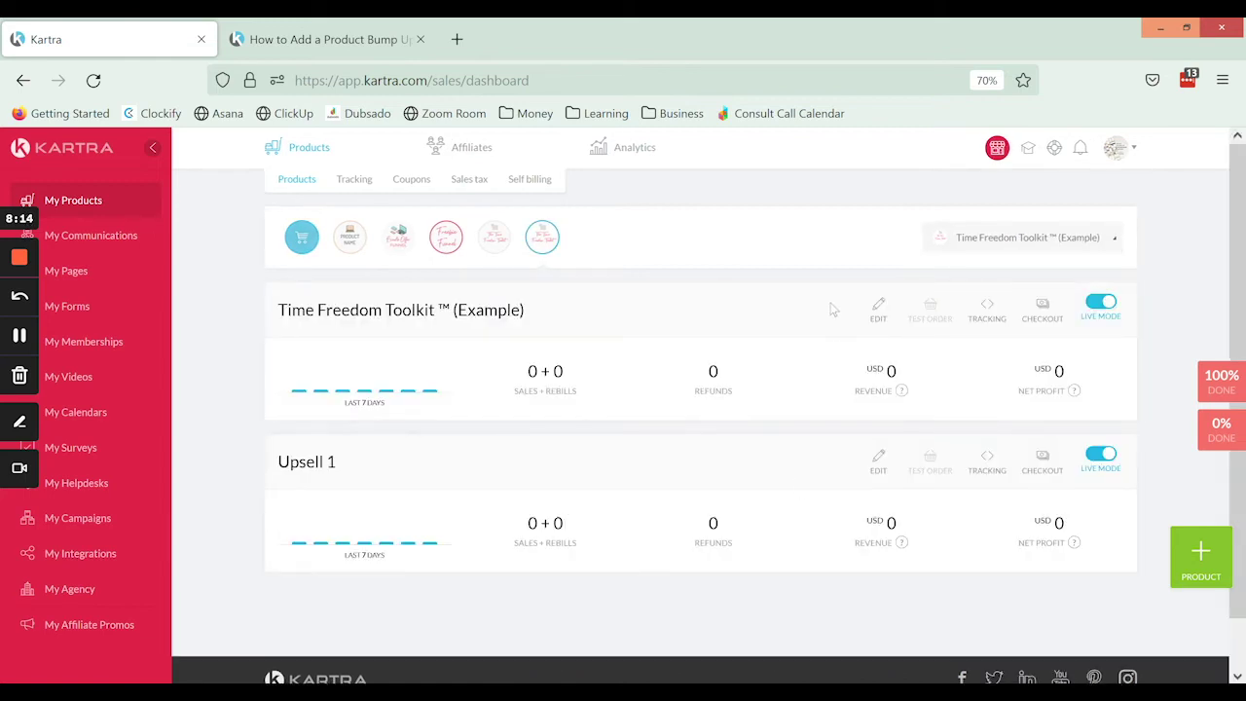
click(878, 305)
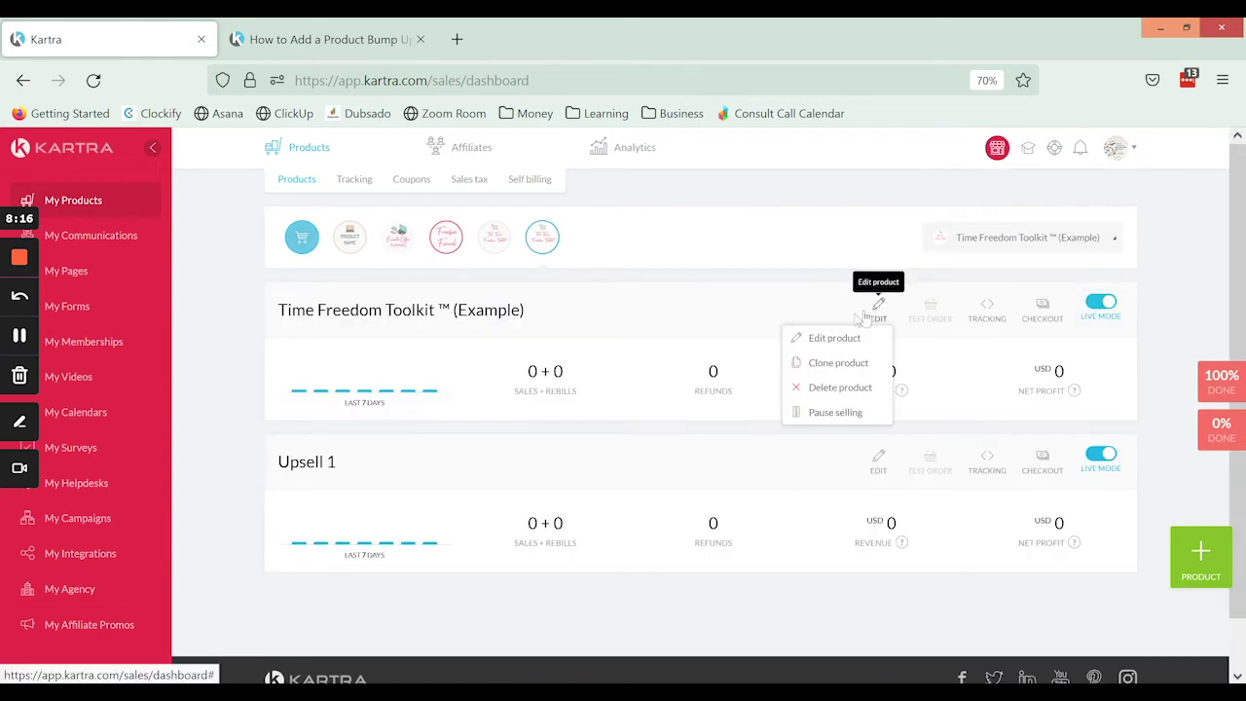
click(829, 337)
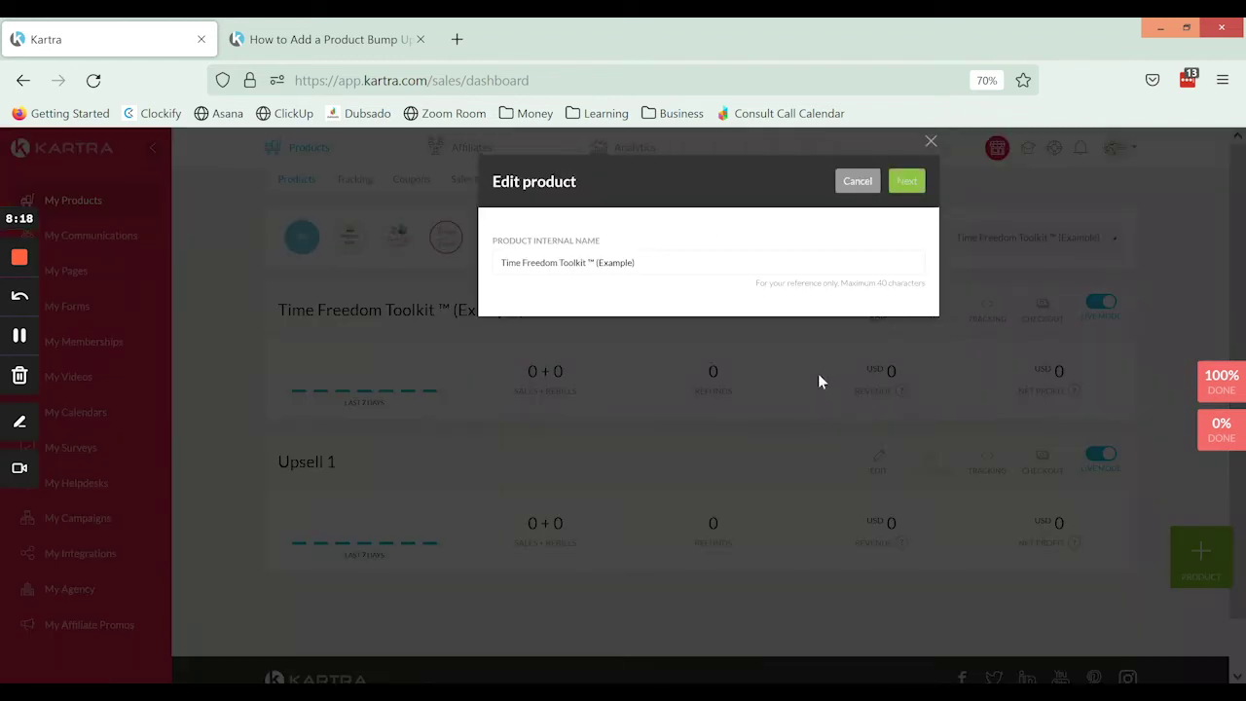
click(903, 179)
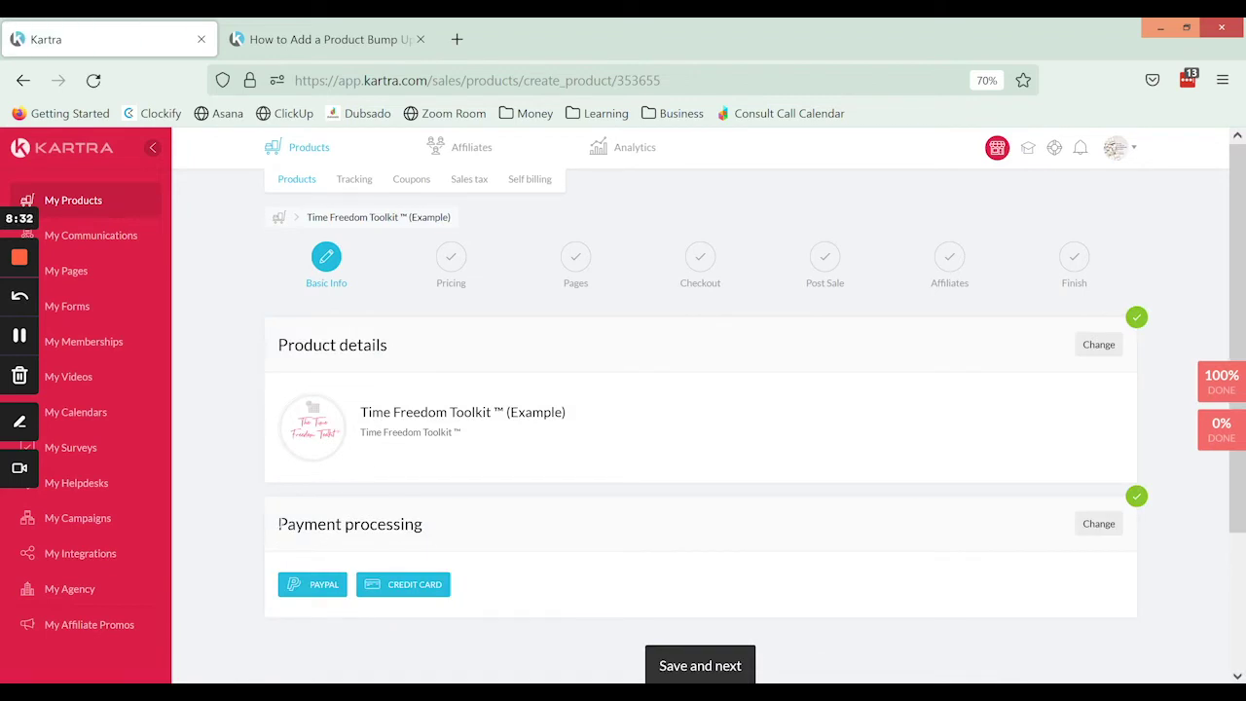
- Remove PayPal from the main product's payment processing, keeping only Credit card, and save the section
drag(279, 524, 435, 525)
click(435, 525)
scroll(458, 524, down, 2)
click(1097, 388)
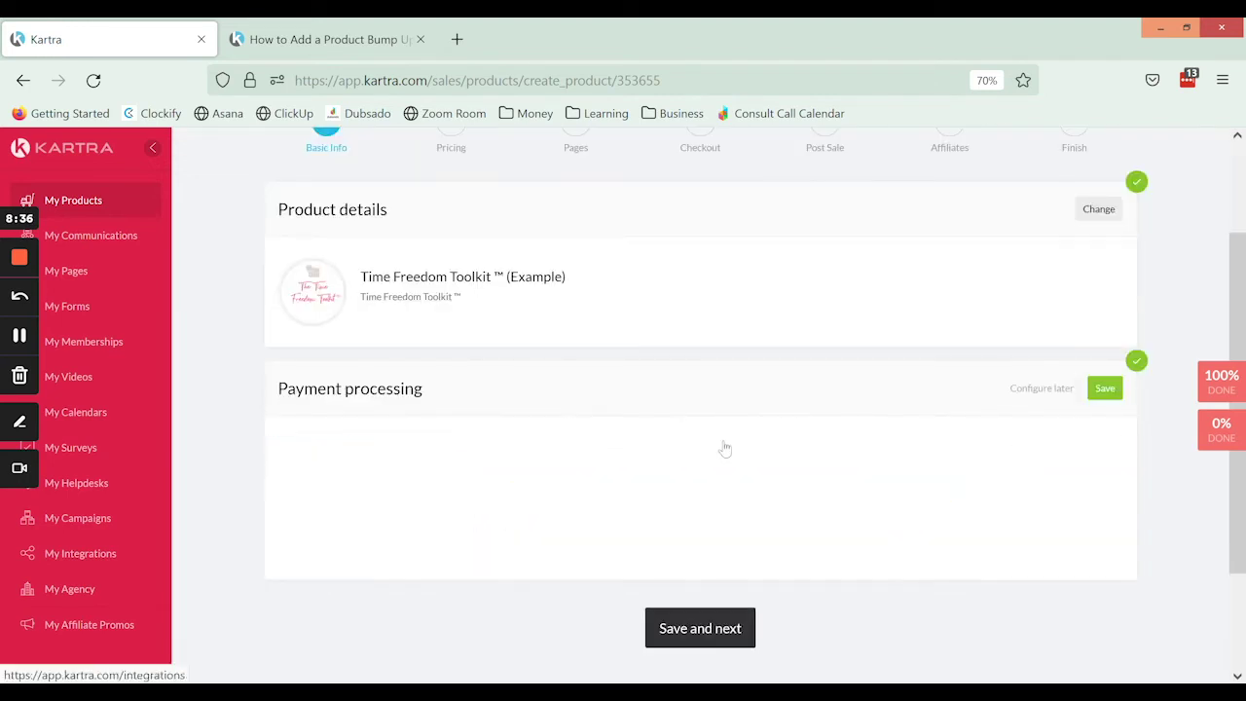
click(516, 494)
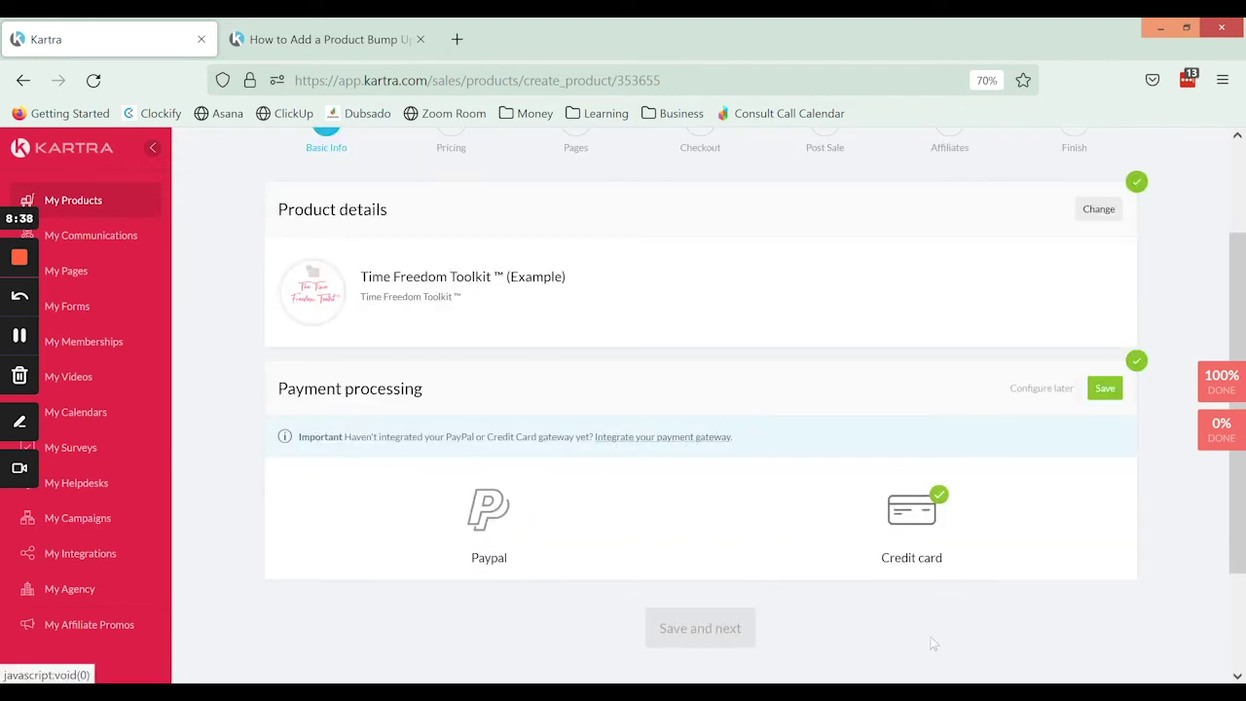
click(1105, 387)
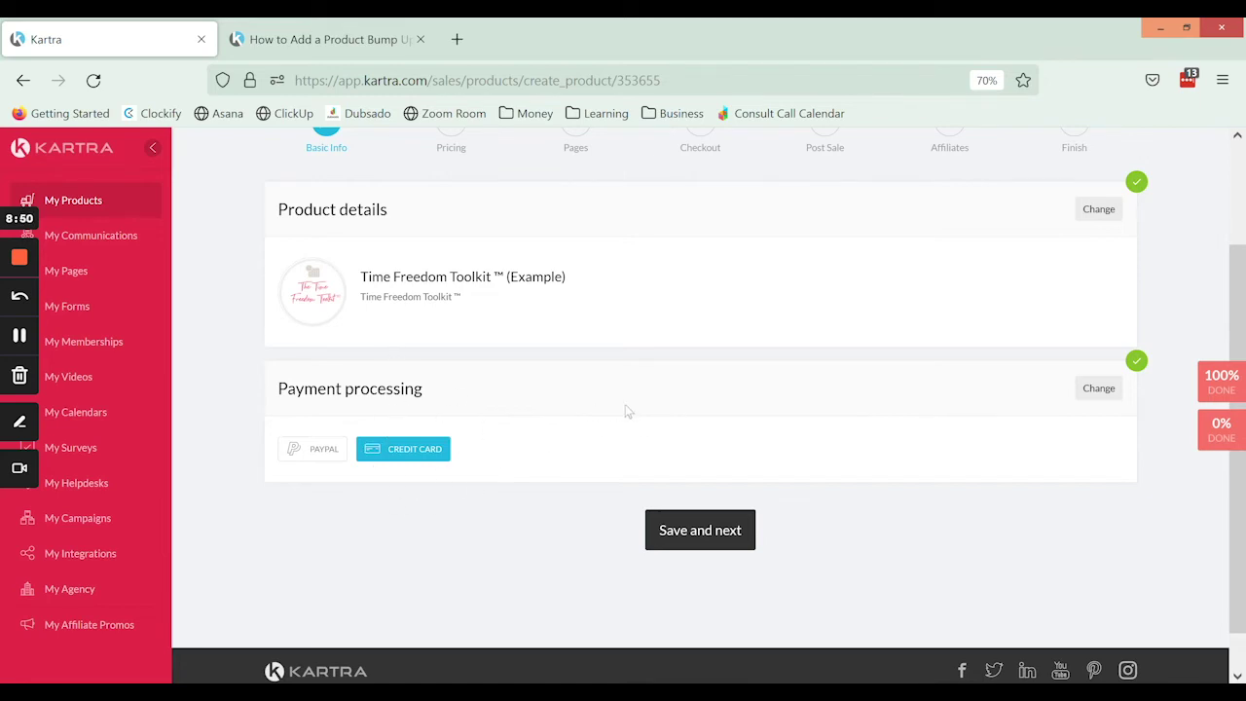
scroll(625, 406, up, 3)
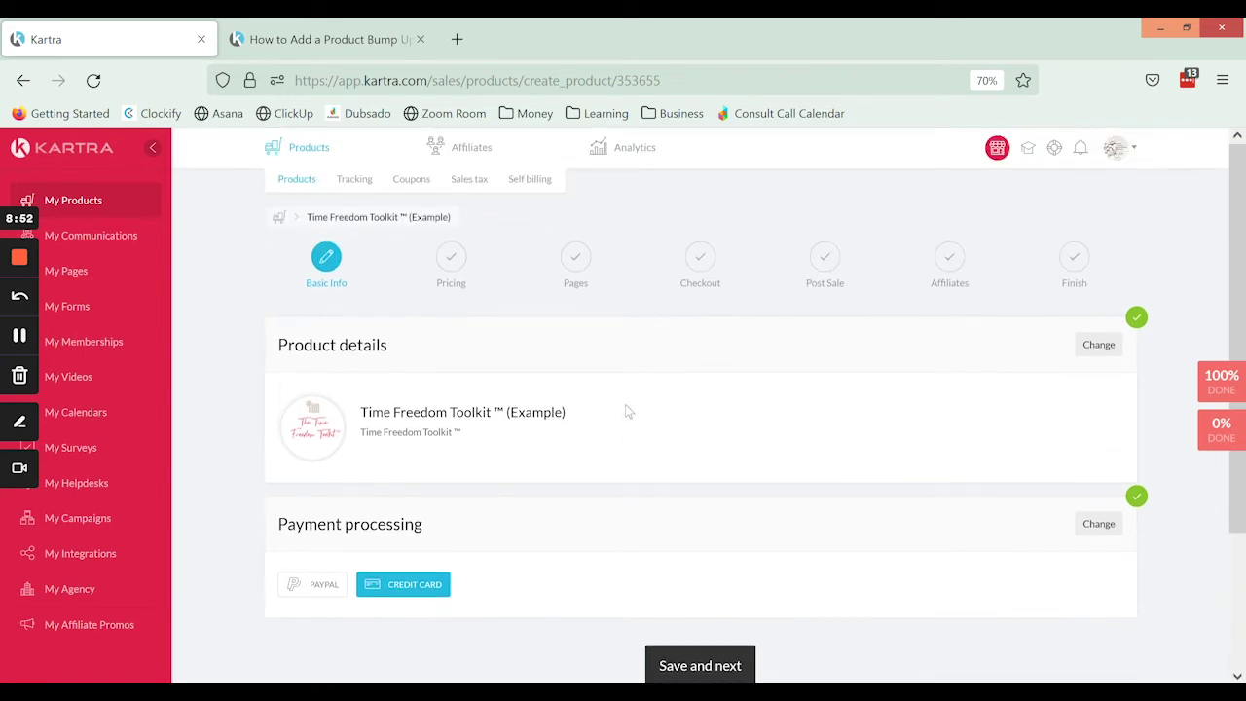
- Save the main product's Basic Info, Pricing and Pages settings in turn to advance to Checkout
scroll(695, 581, down, 2)
click(697, 597)
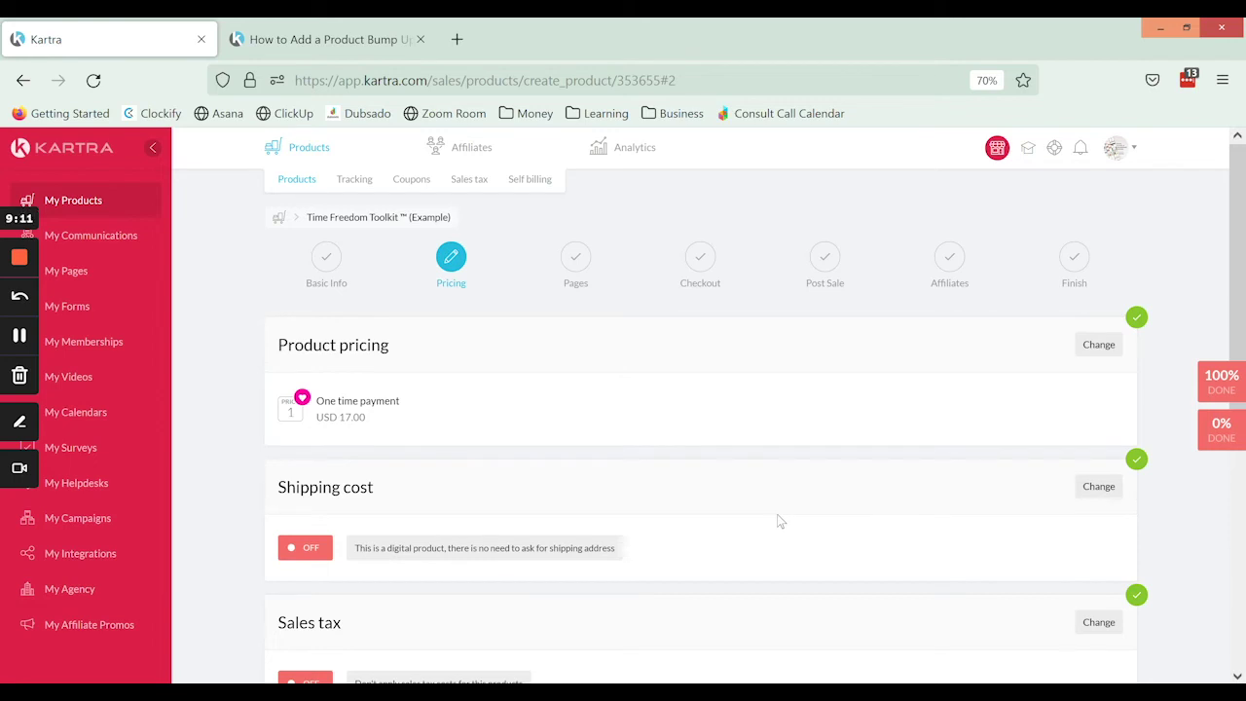
scroll(796, 482, down, 5)
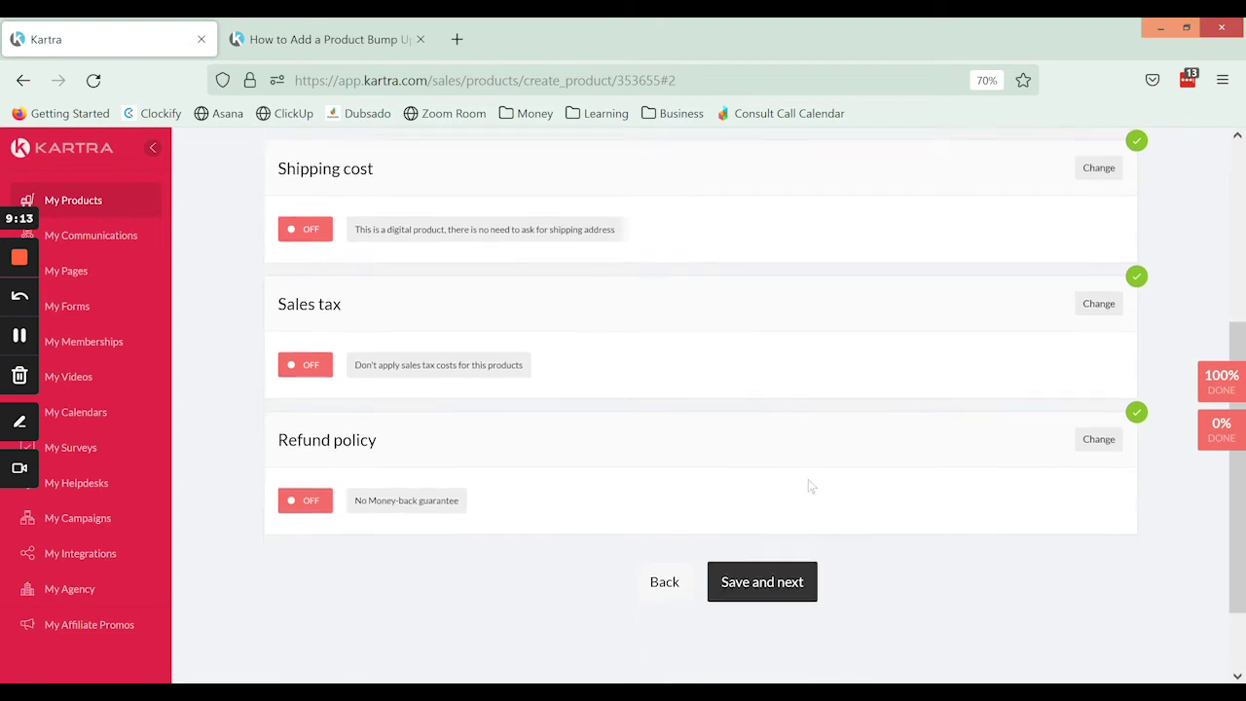
click(787, 565)
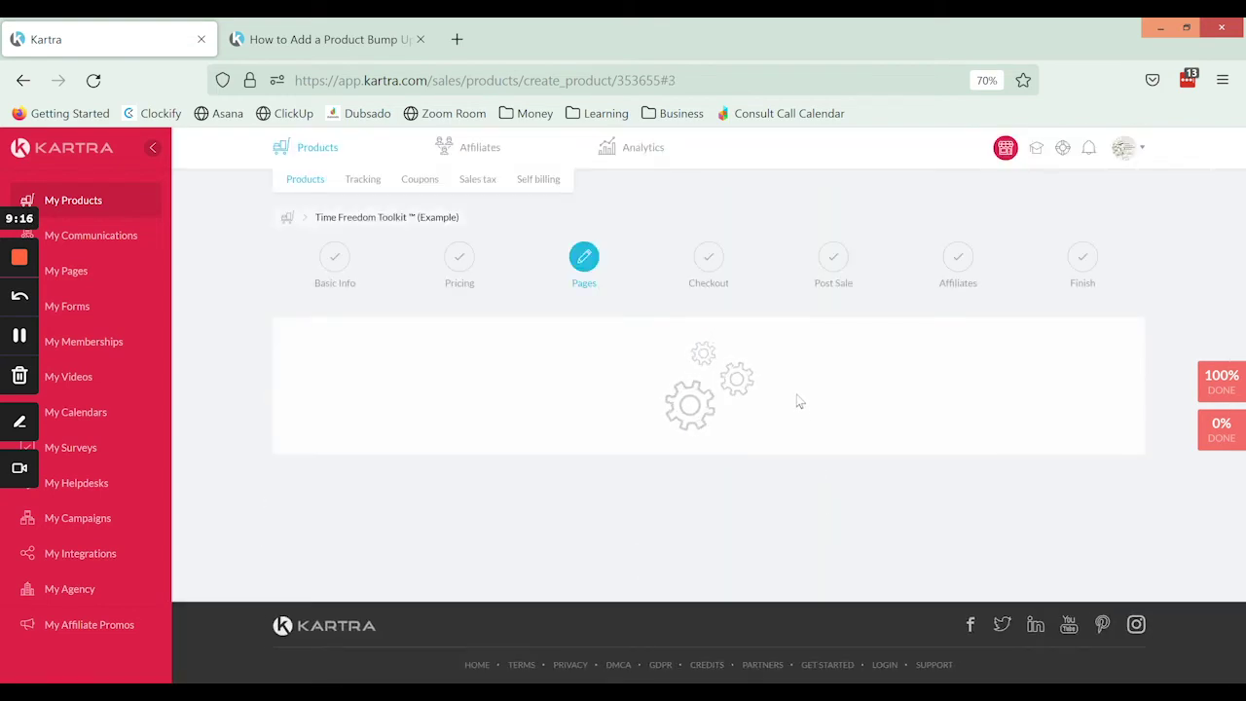
click(739, 553)
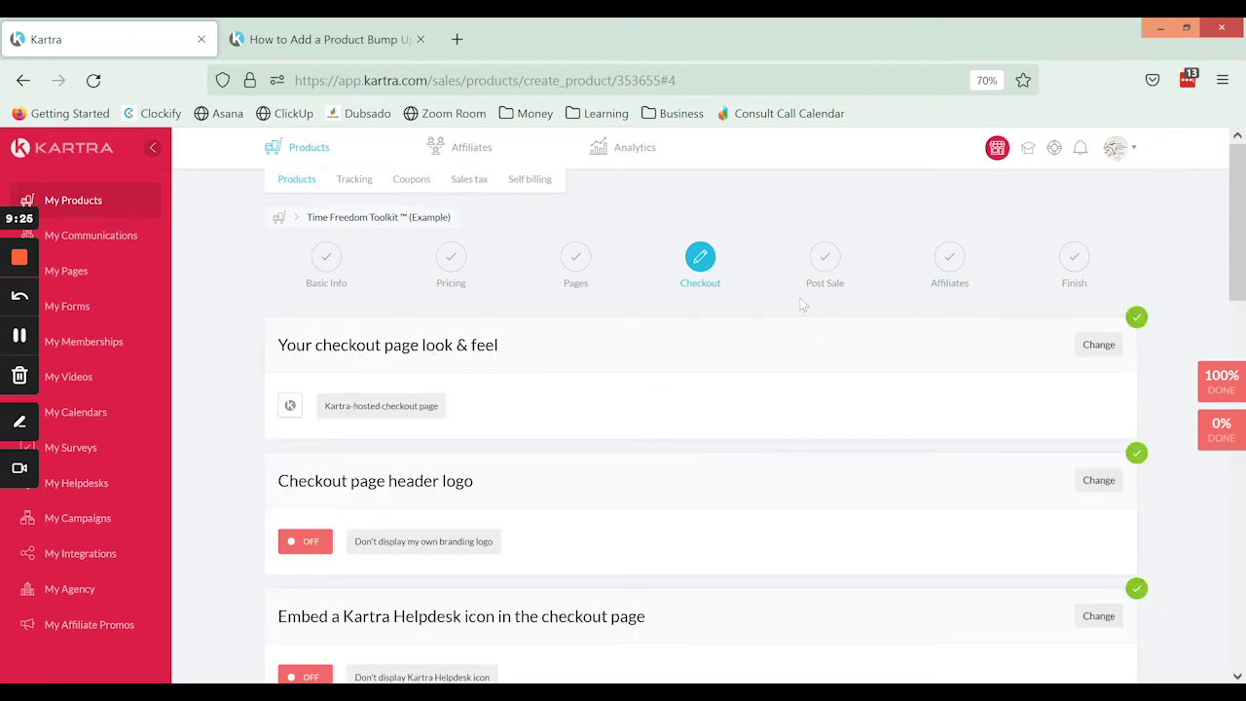
- Edit the Bump offers section of the checkout settings and activate the offer bump
scroll(686, 272, down, 10)
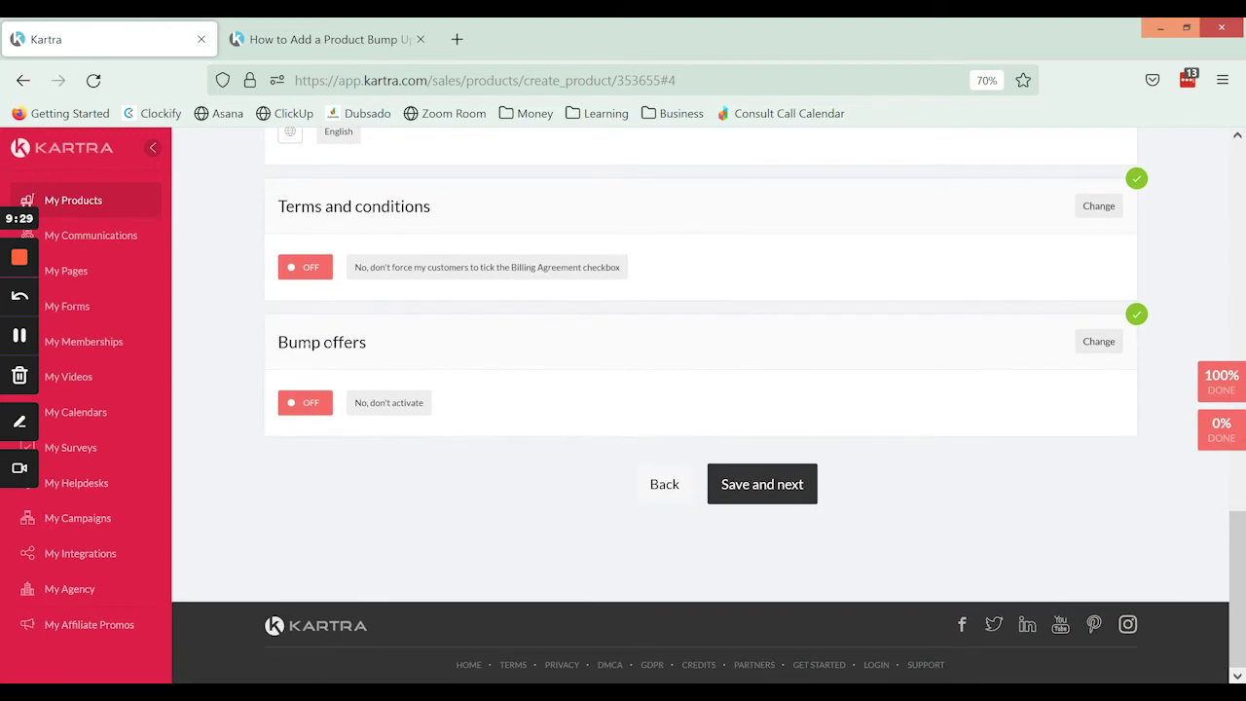
triple_click(279, 342)
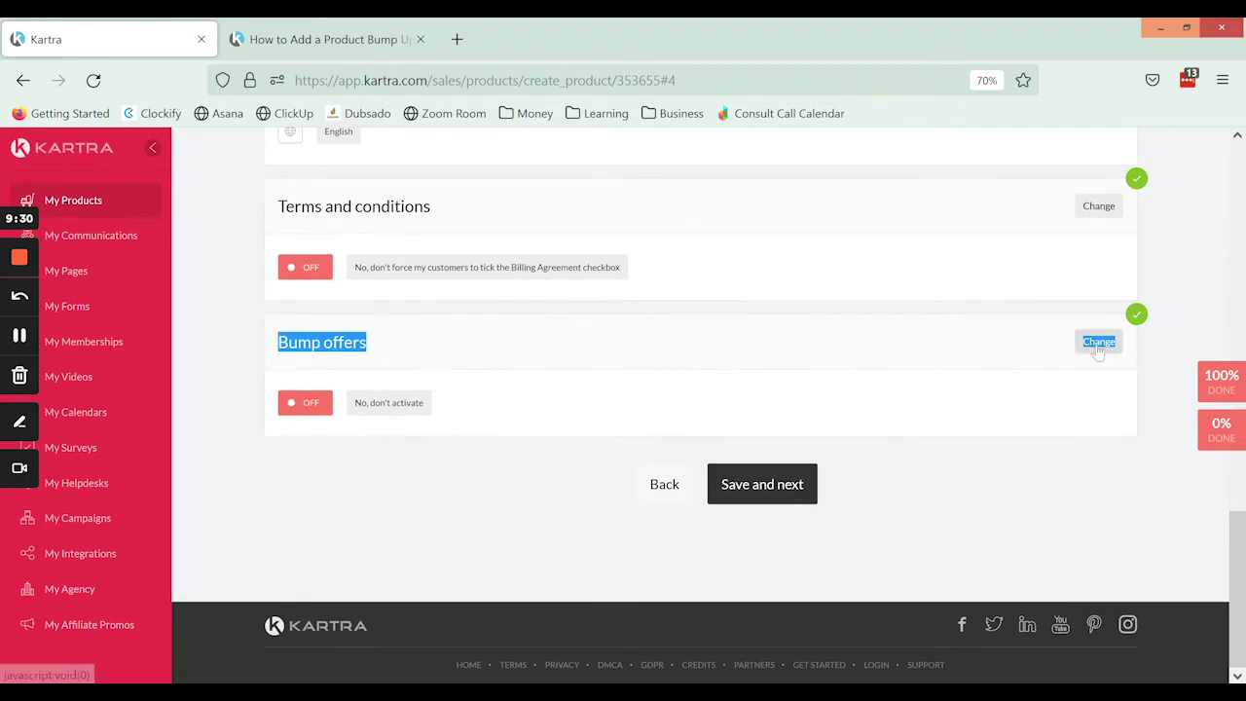
click(1100, 345)
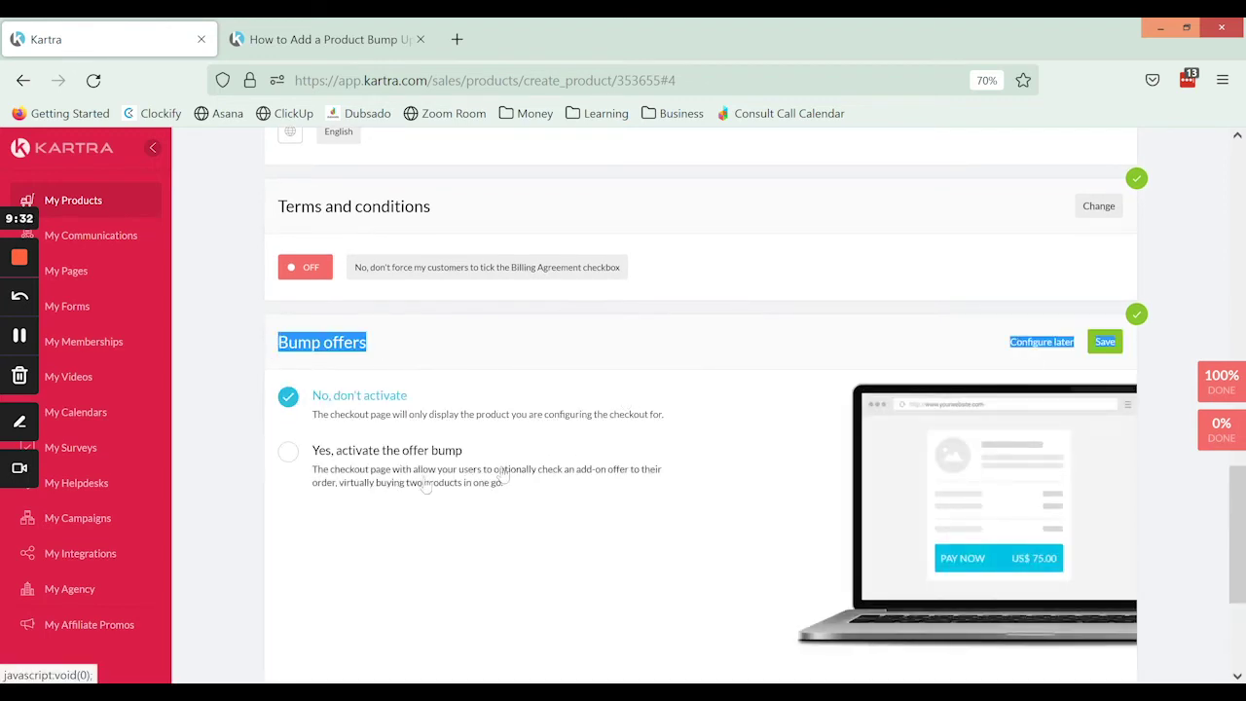
click(288, 450)
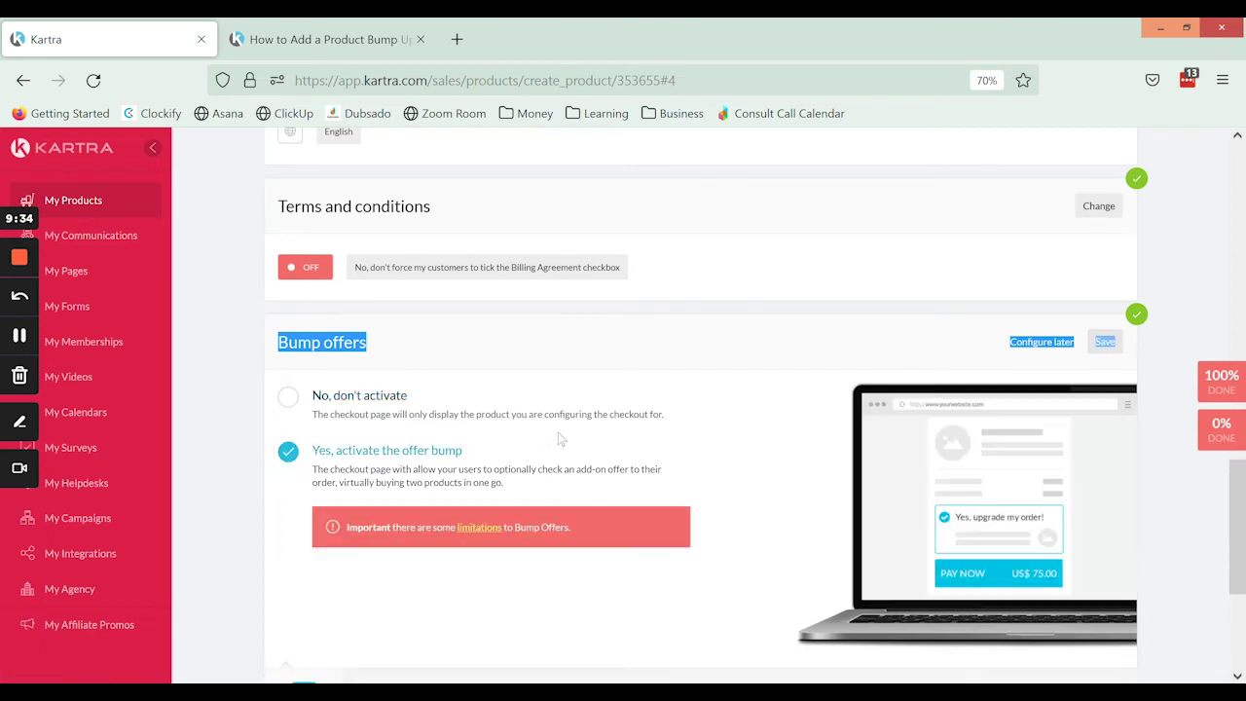
- Activate a bump offer for price 1, choosing the Bump Offer funnel, the Bump Offer product and Price point 1
scroll(574, 425, down, 5)
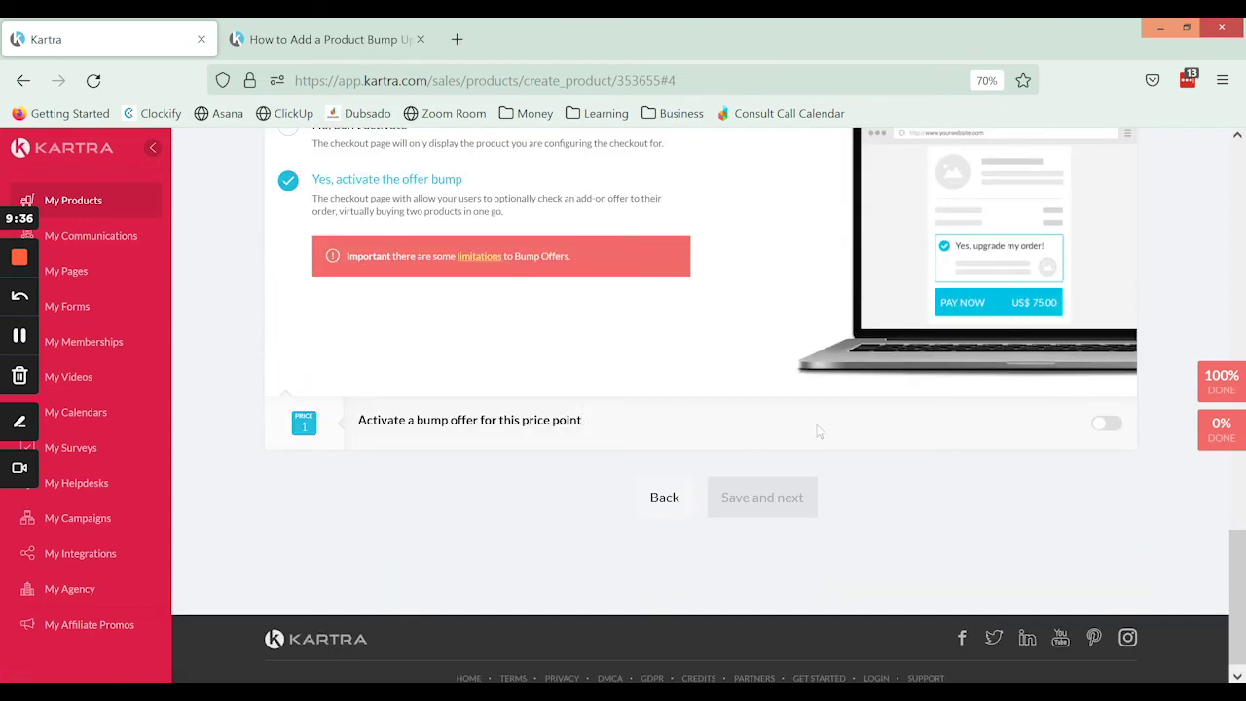
click(1106, 424)
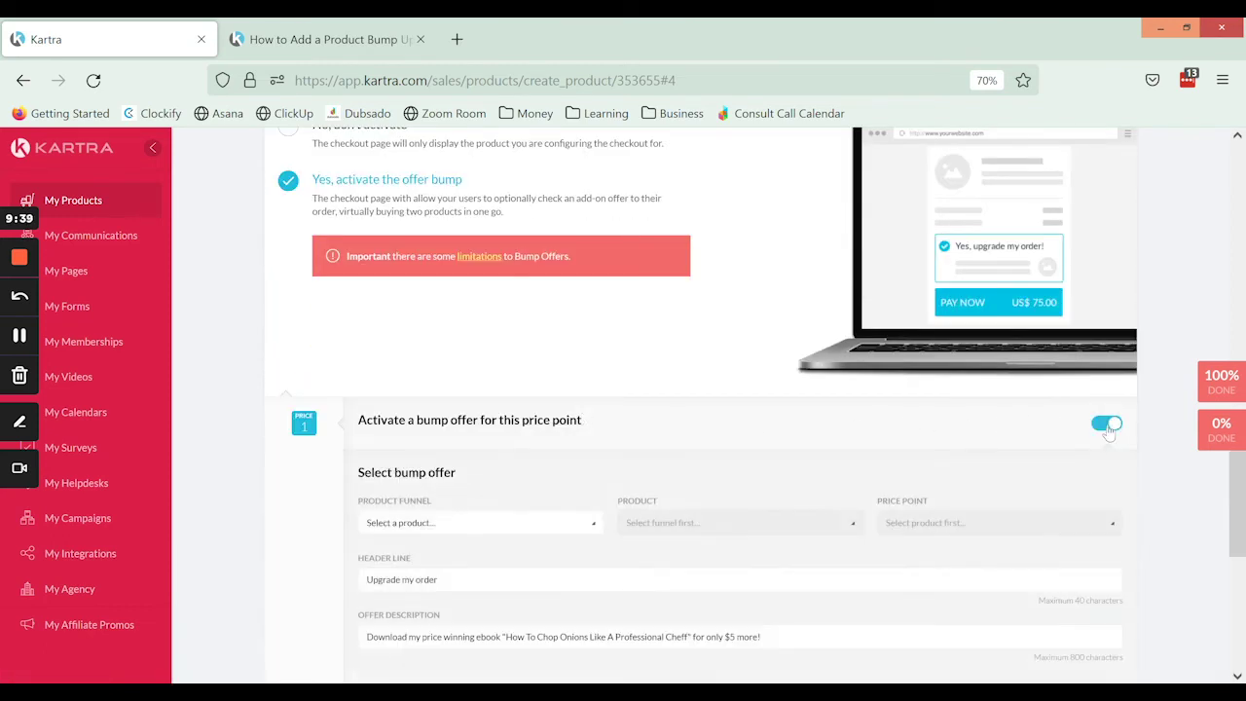
scroll(600, 423, down, 1)
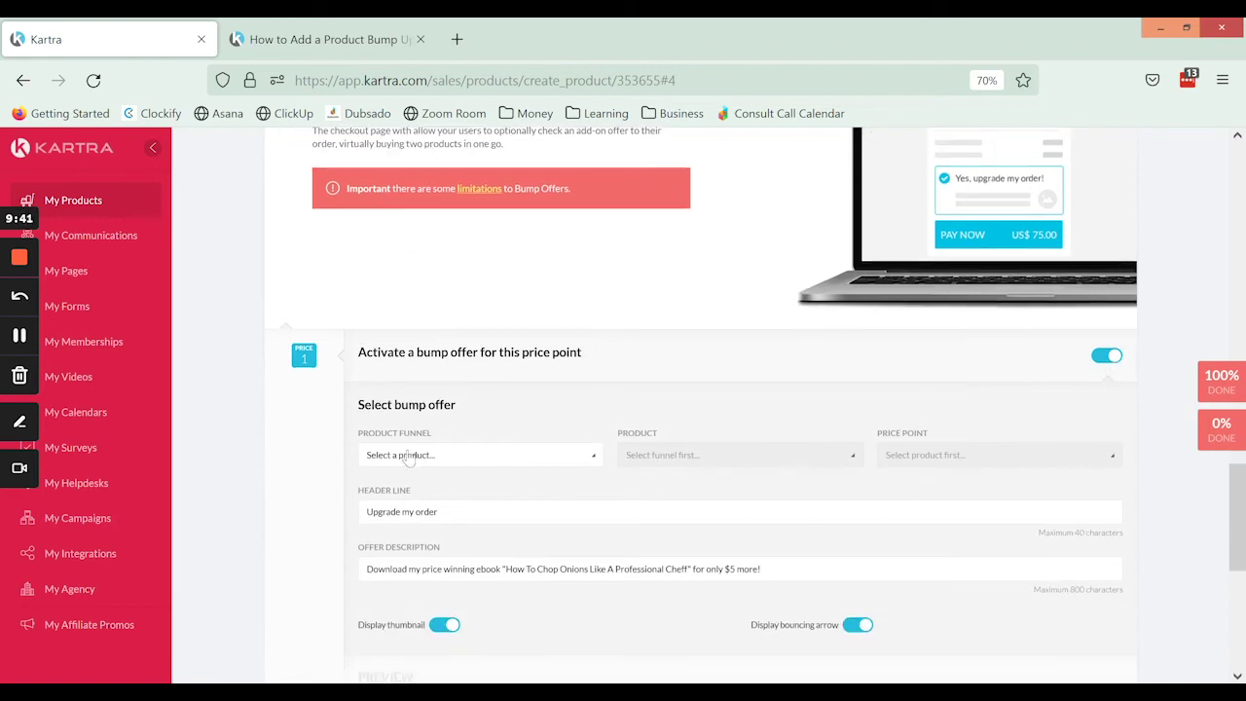
click(409, 456)
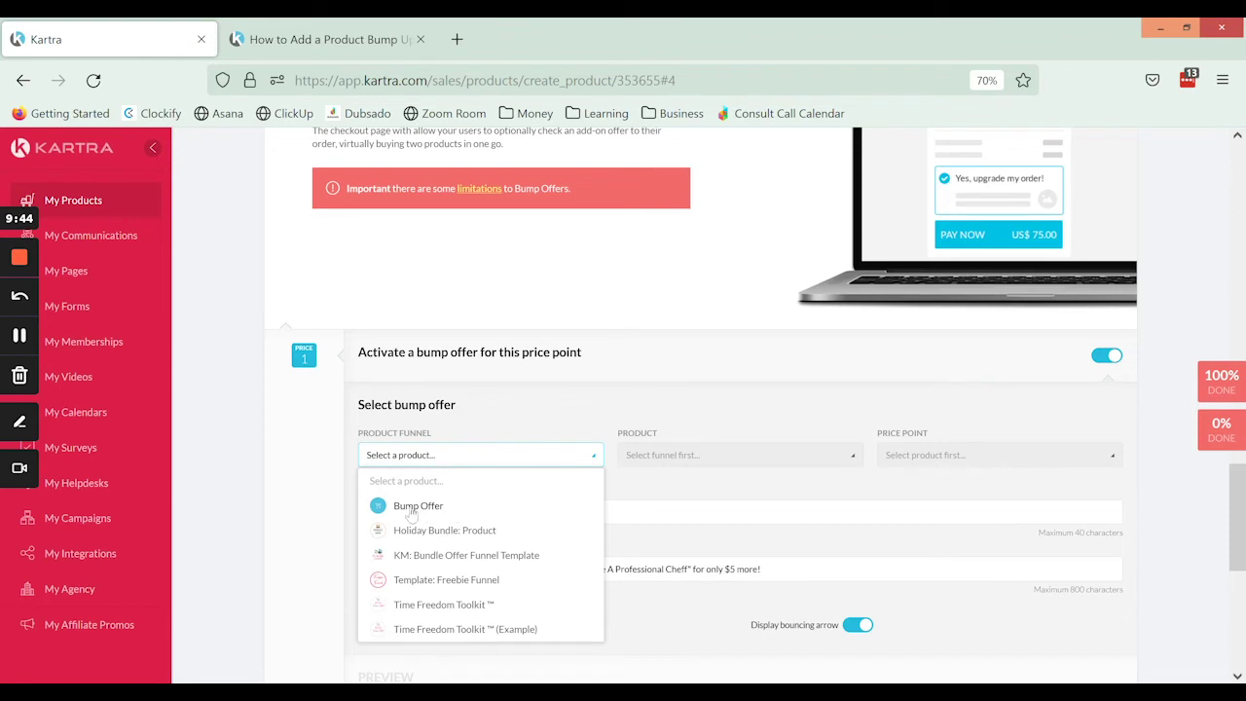
click(411, 516)
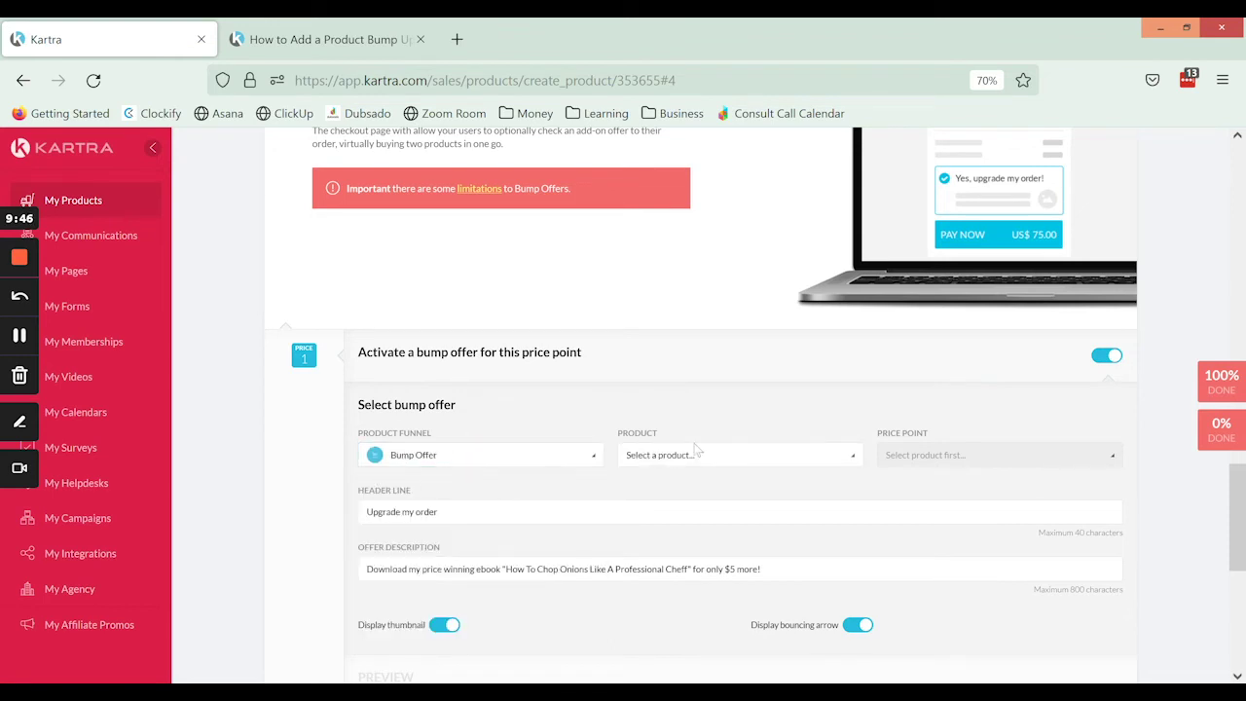
click(698, 457)
click(668, 508)
click(925, 455)
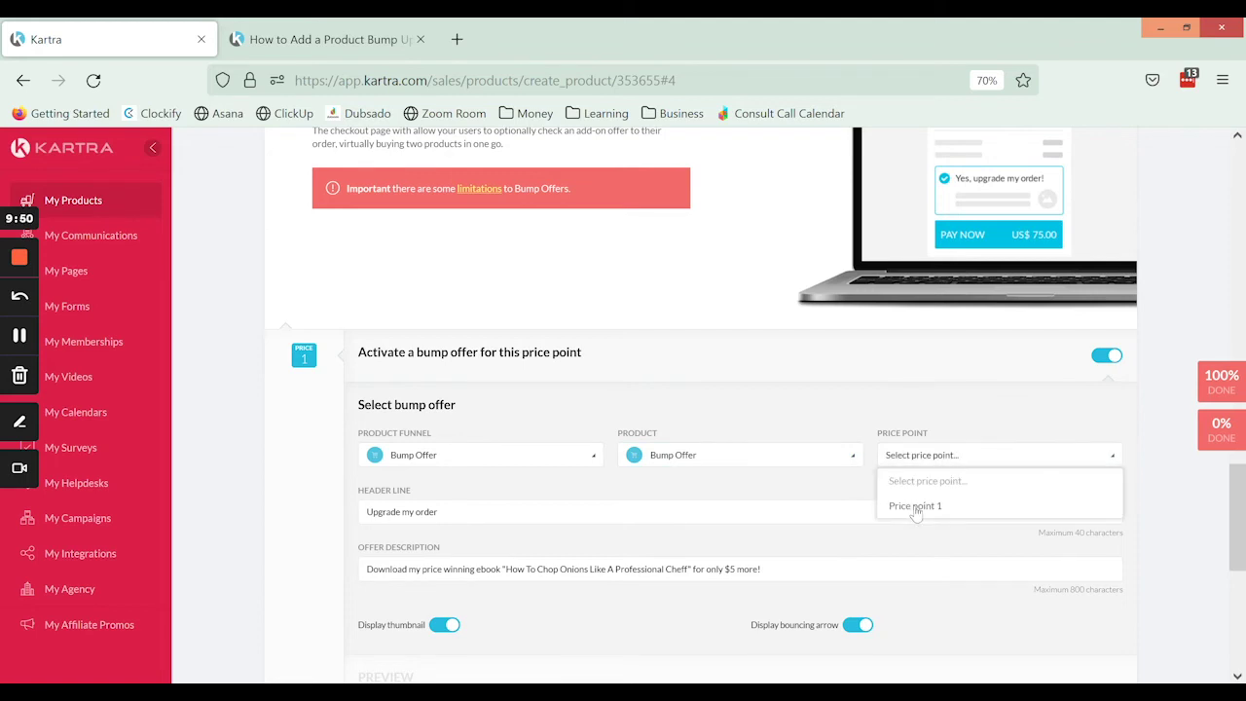
click(915, 507)
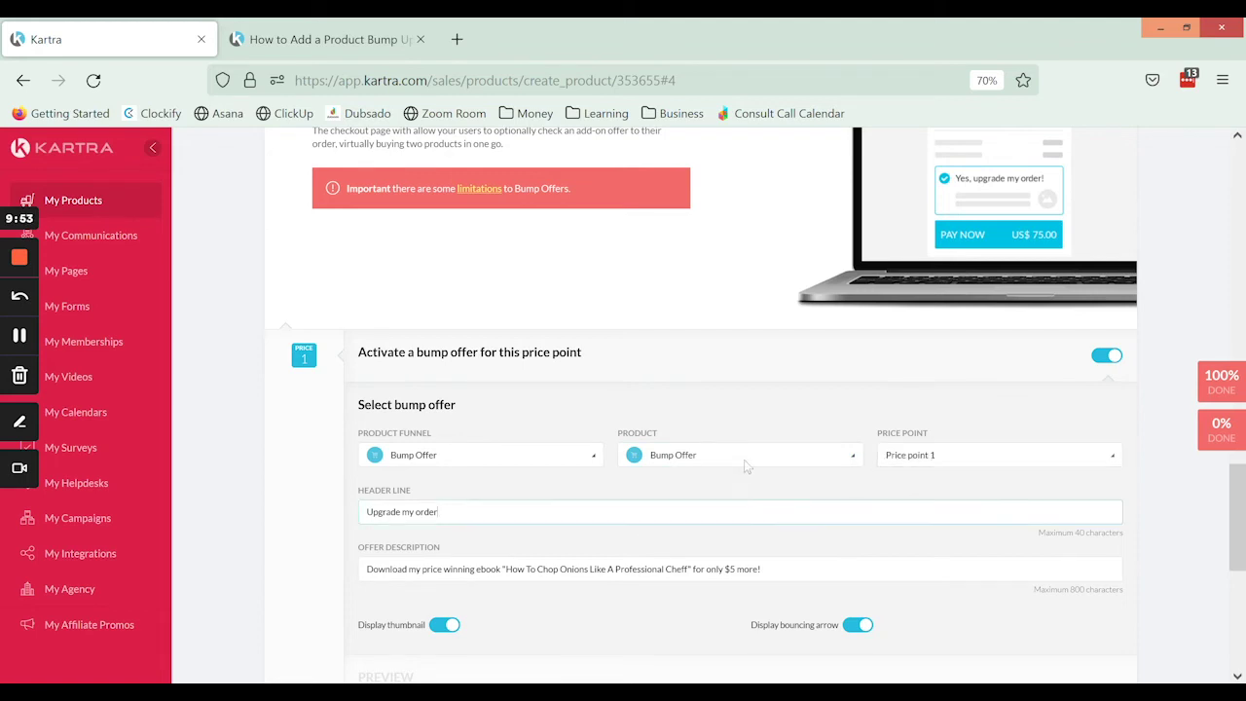
- Examine the offer description and its character limit, and browse the available bump offer designs in the preview
scroll(750, 424, down, 2)
scroll(750, 424, down, 2)
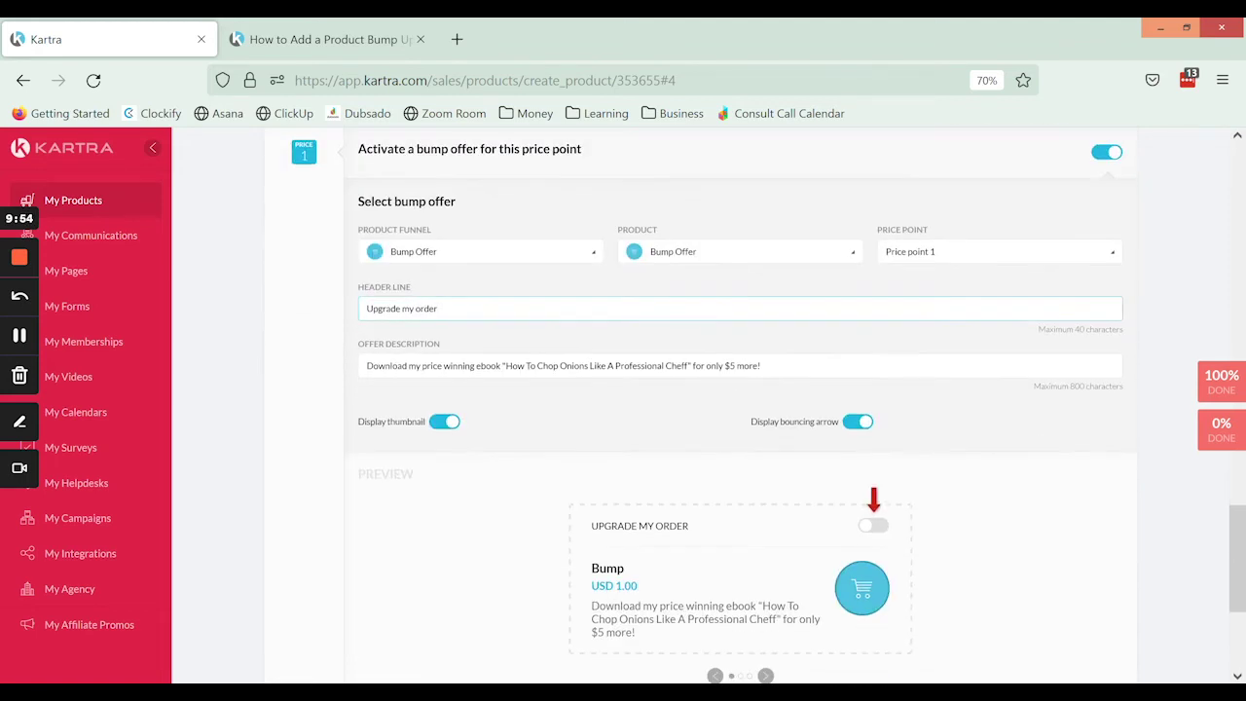
double_click(415, 366)
triple_click(415, 366)
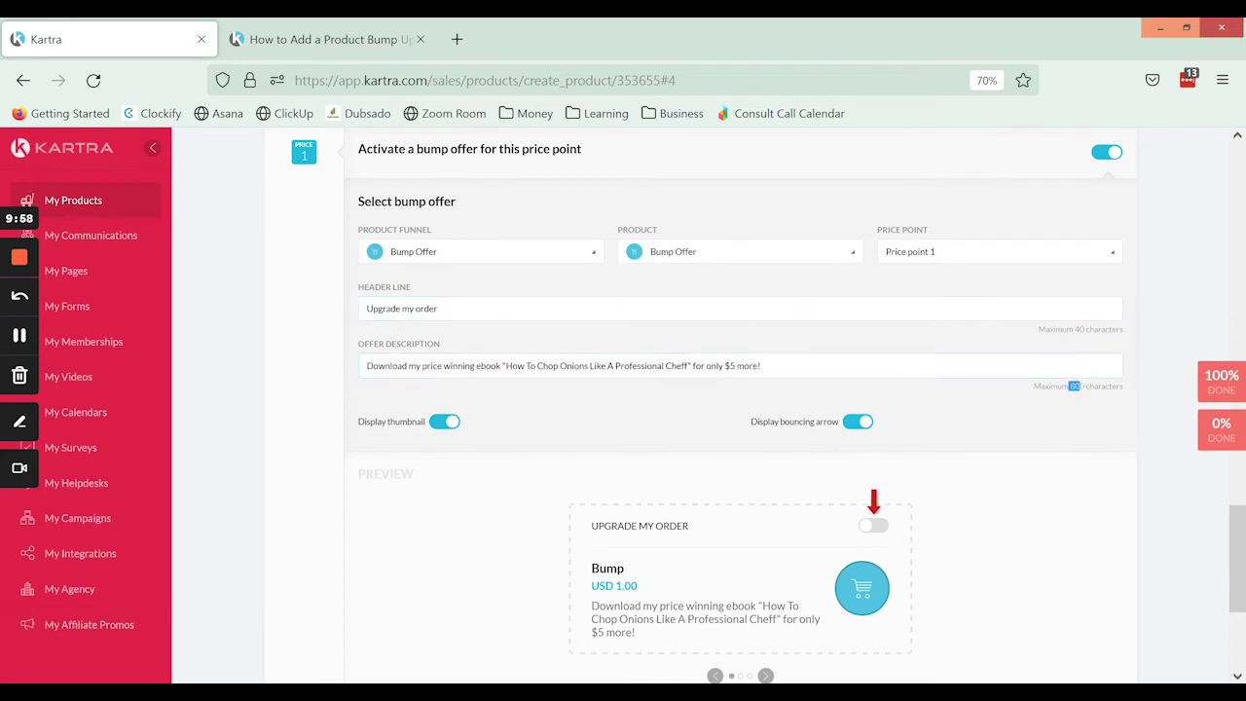
double_click(1076, 385)
scroll(1078, 382, down, 1)
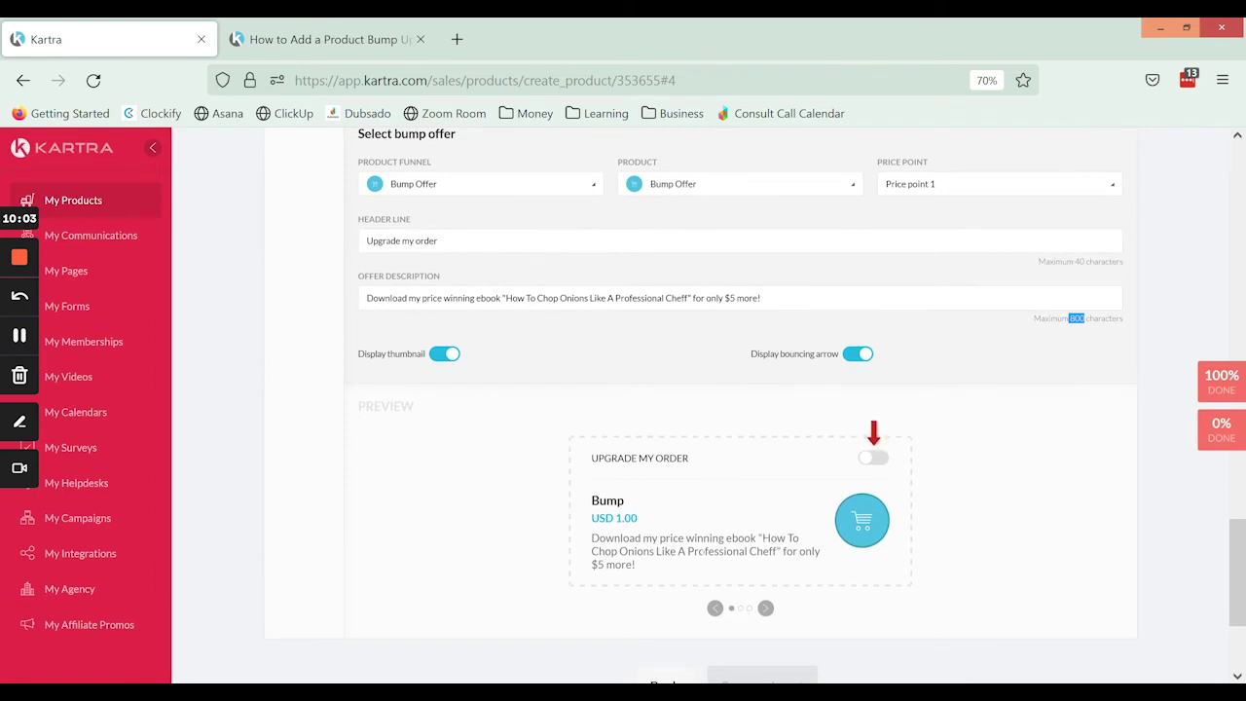
click(765, 608)
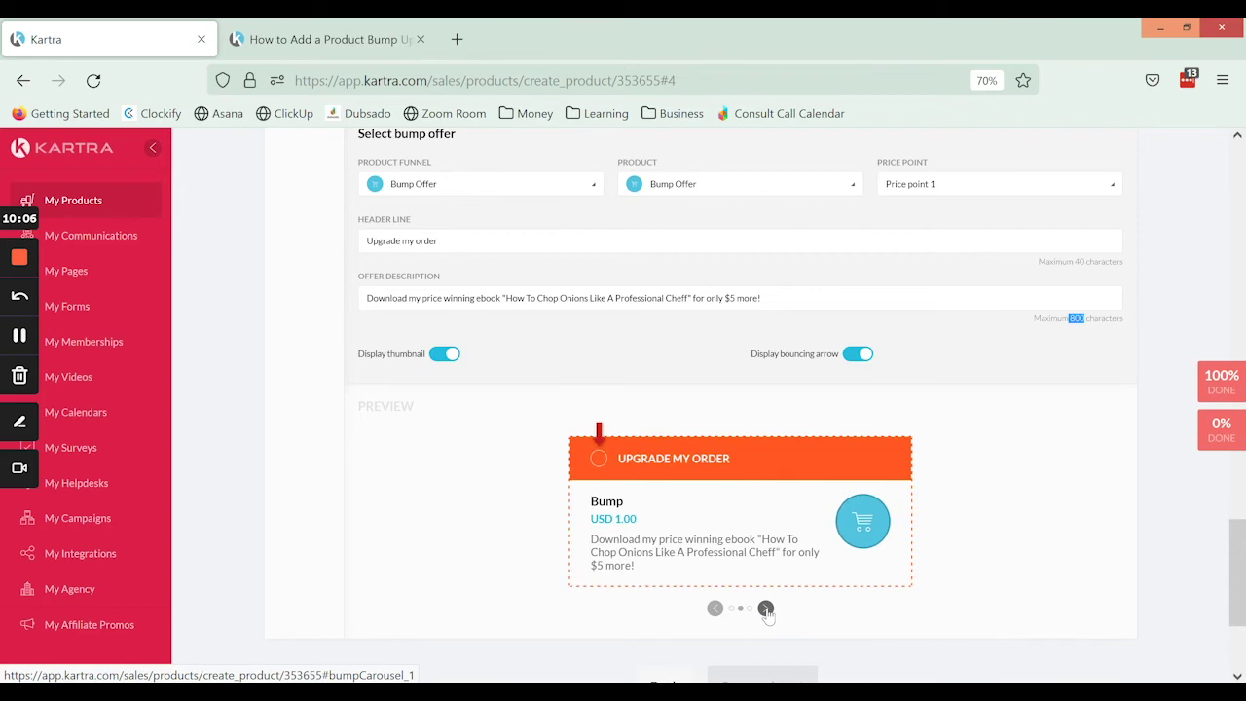
click(765, 608)
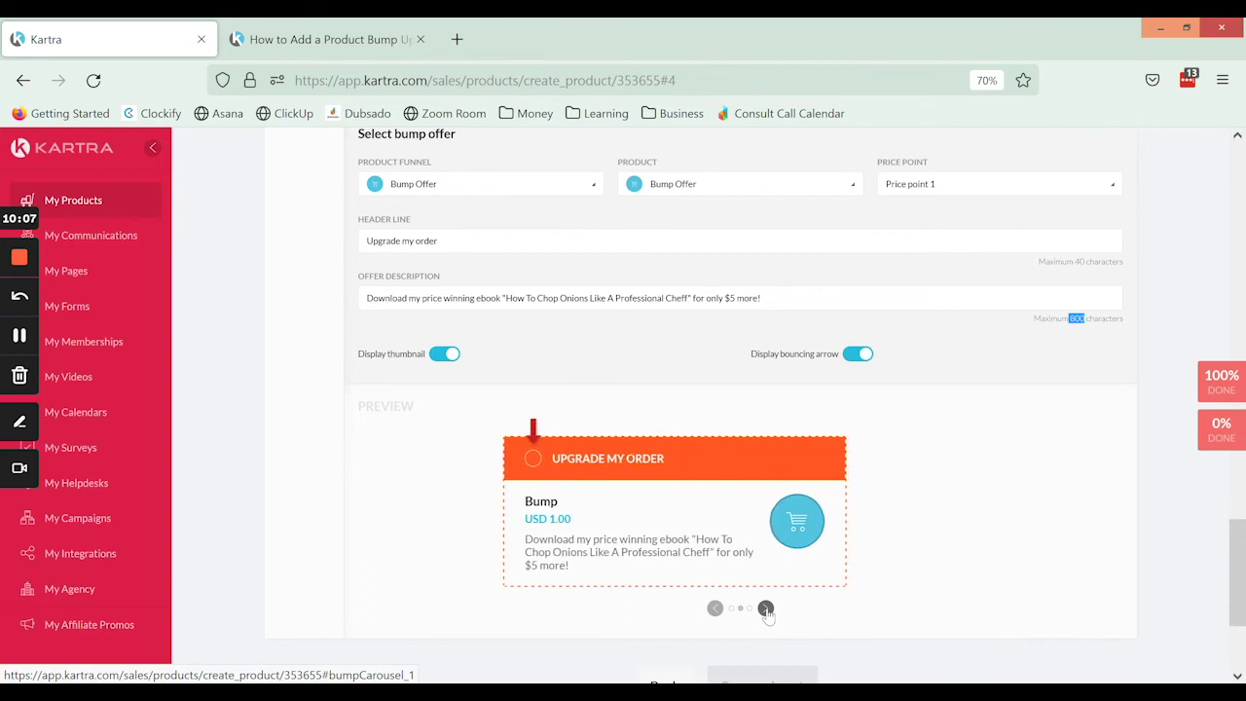
click(714, 605)
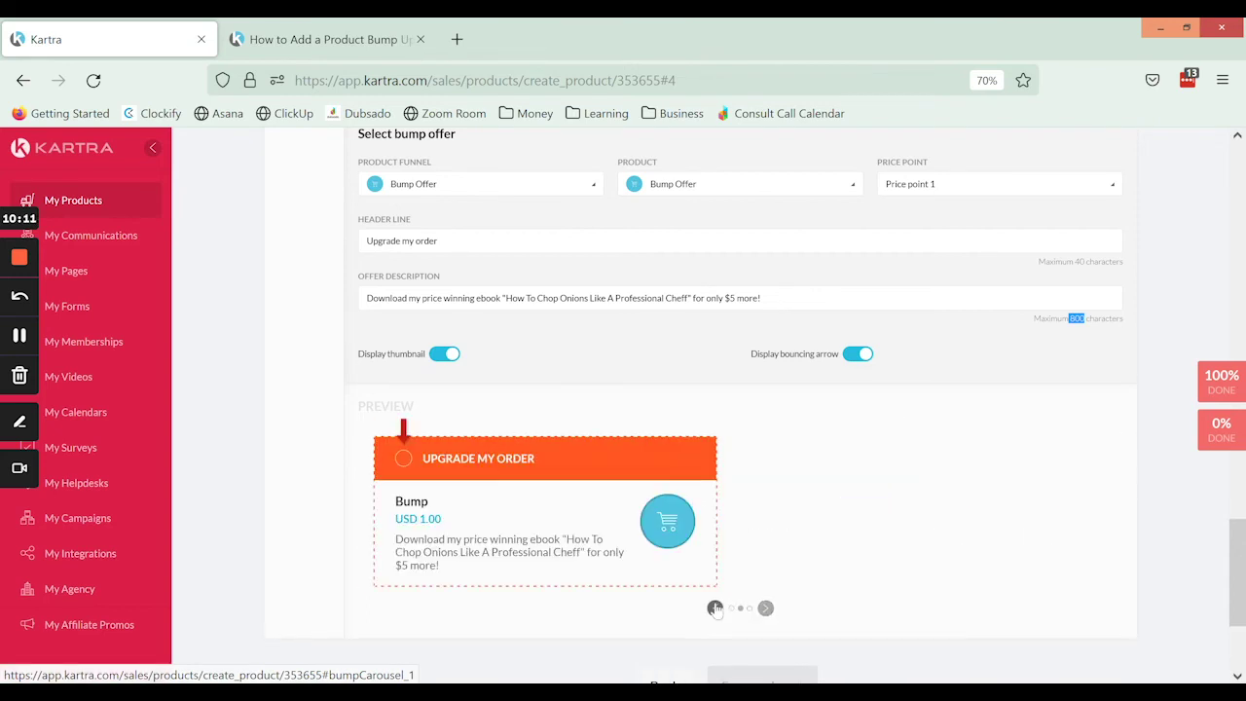
click(715, 609)
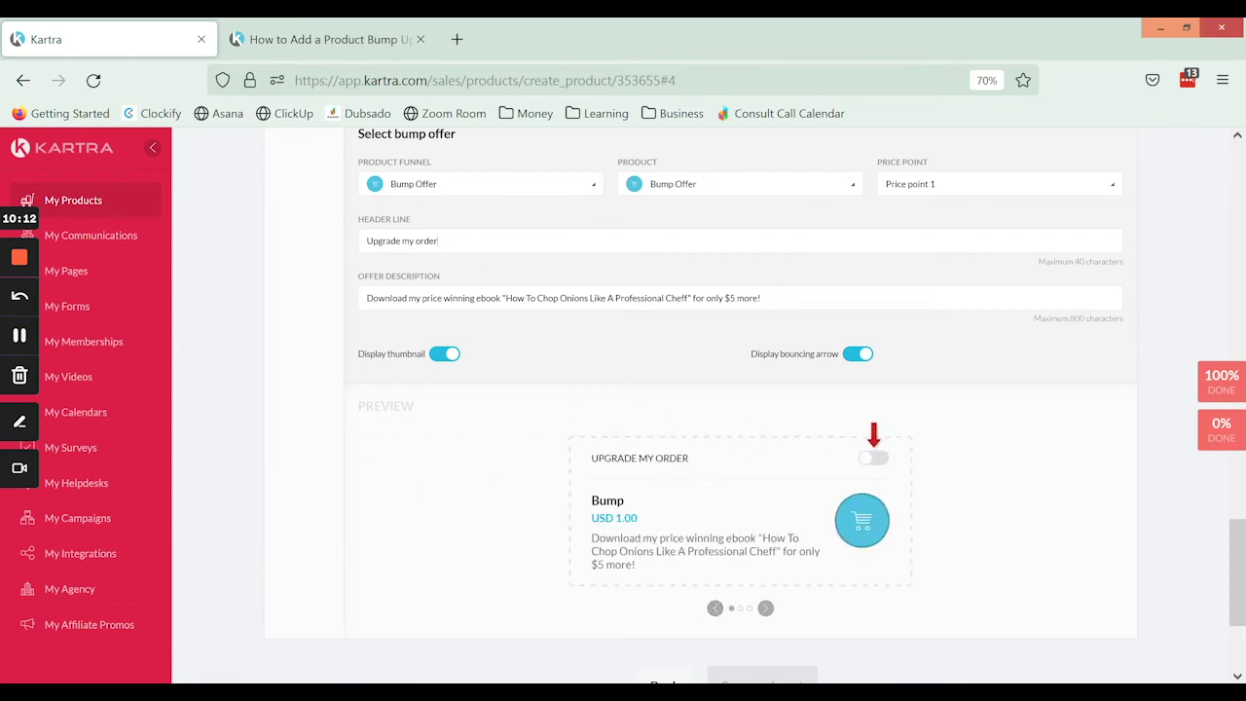
- Change the bump offer's header line to "Upgrade my order!!" and check the product name in the preview
triple_click(438, 240)
click(438, 240)
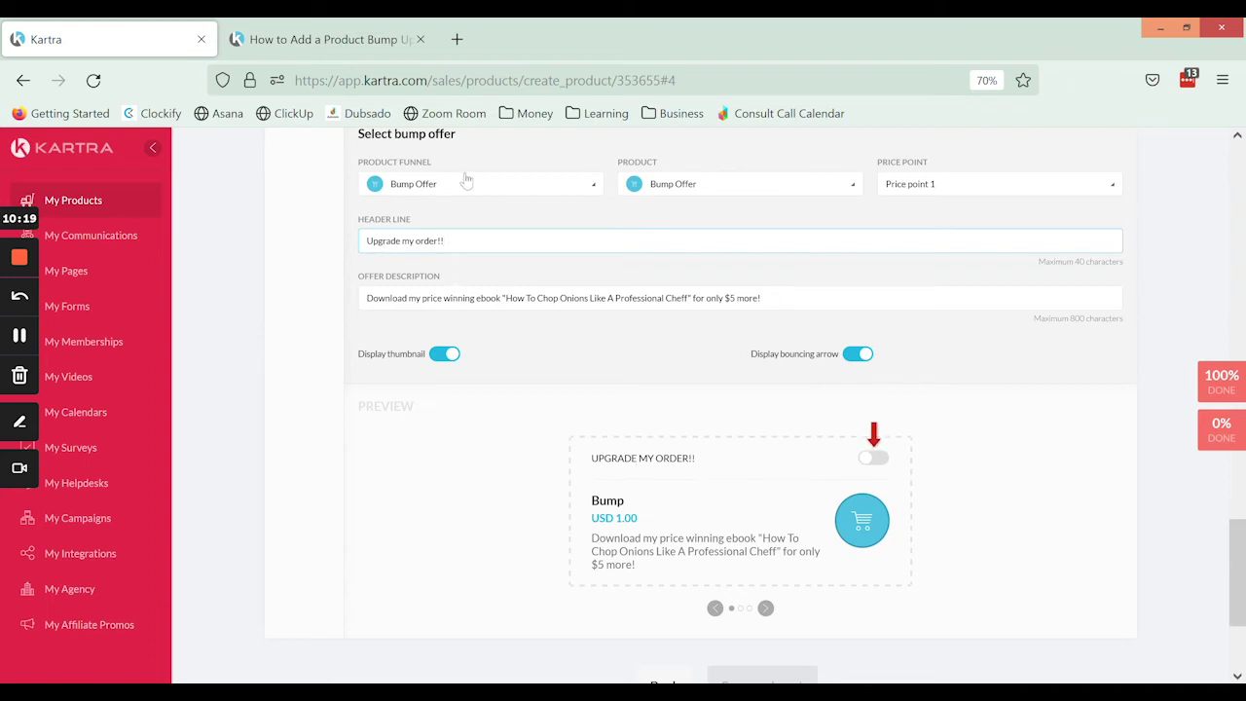
double_click(621, 502)
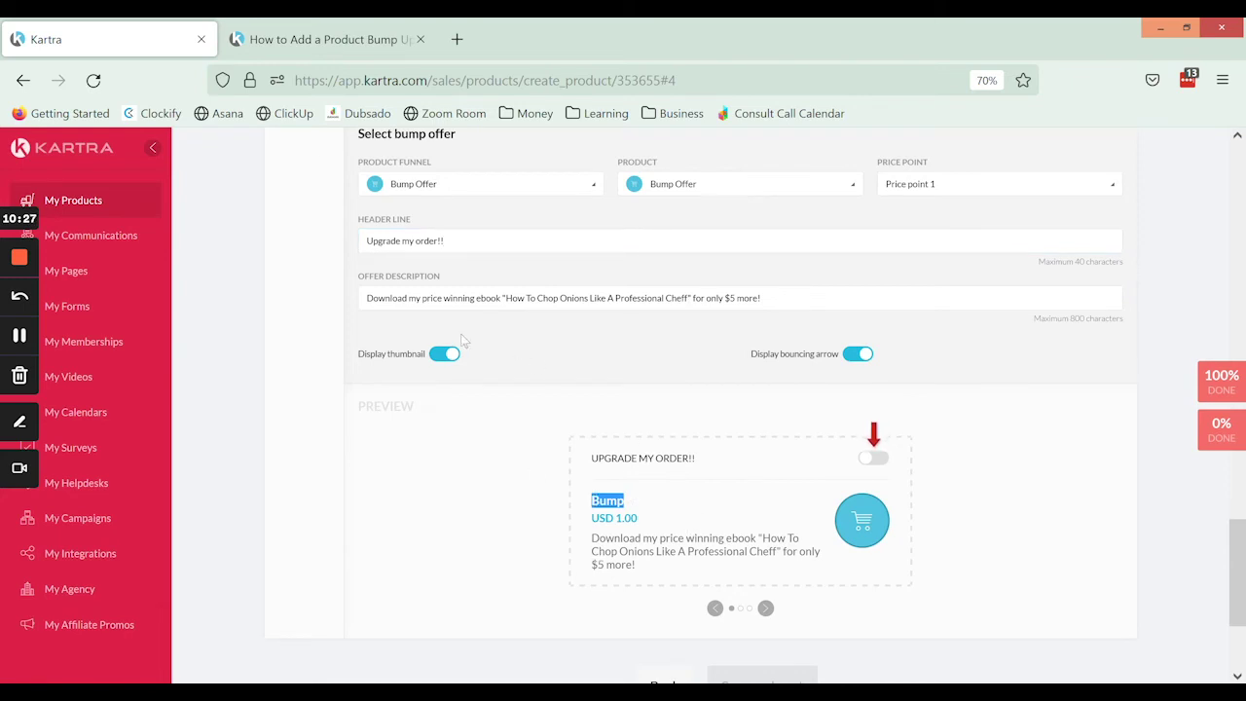
- Review the bump offer's settings and compare the offer description text with its preview
scroll(466, 341, up, 3)
scroll(362, 329, up, 5)
scroll(462, 356, down, 5)
scroll(462, 356, down, 1)
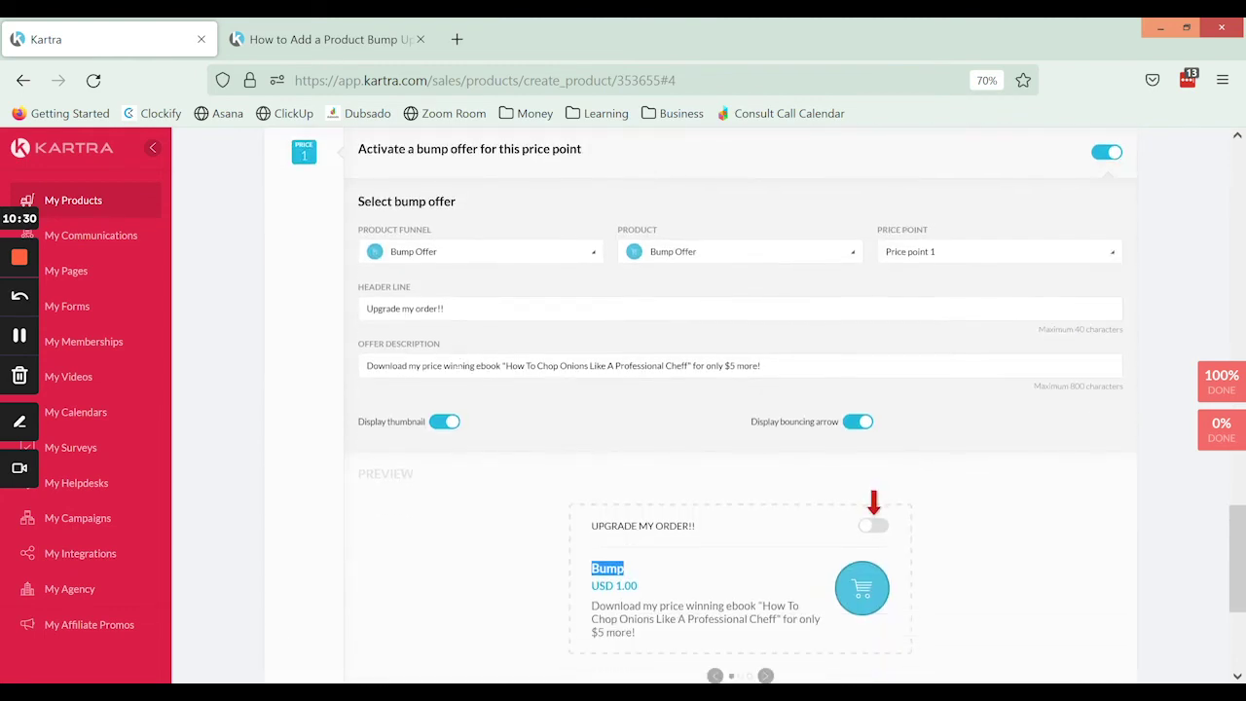
triple_click(459, 366)
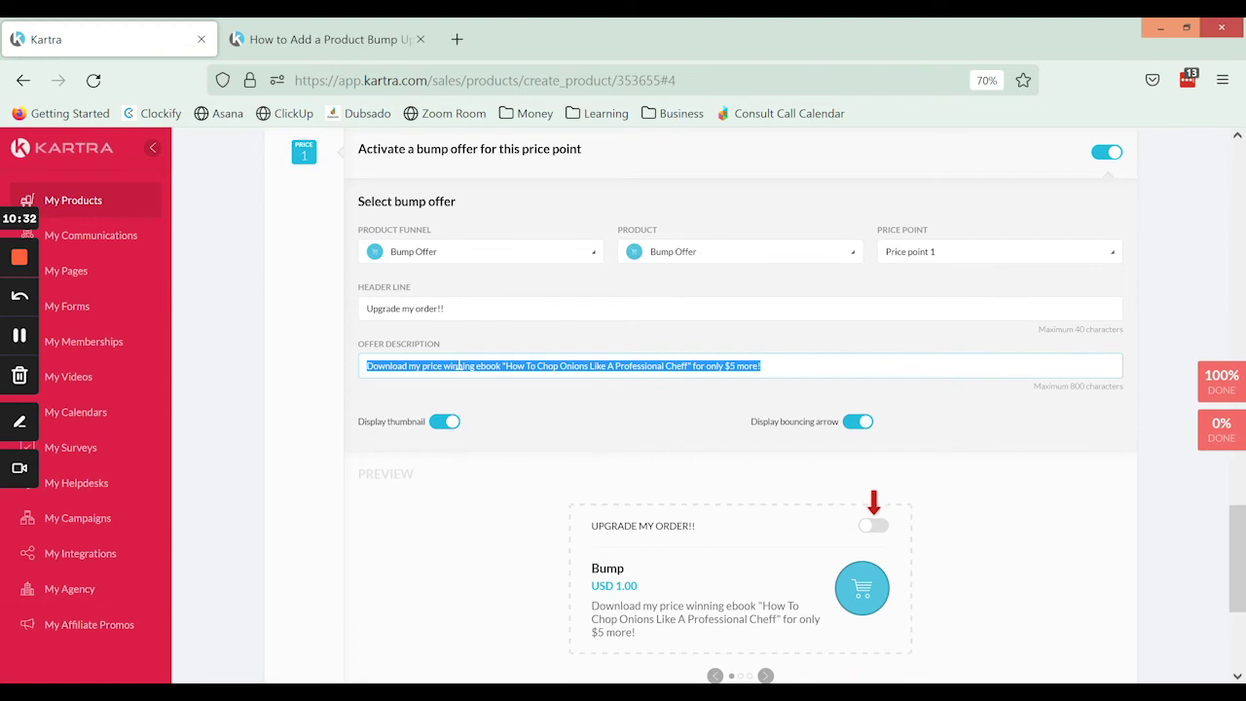
scroll(458, 366, down, 1)
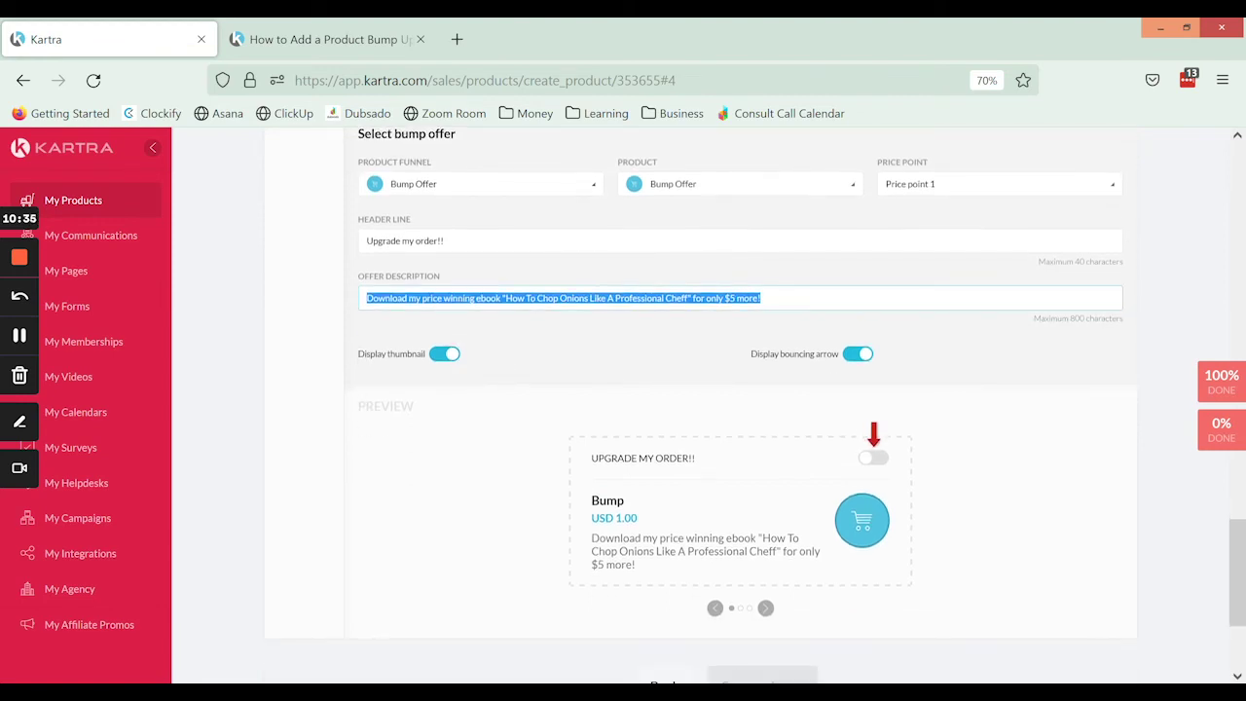
key(Right)
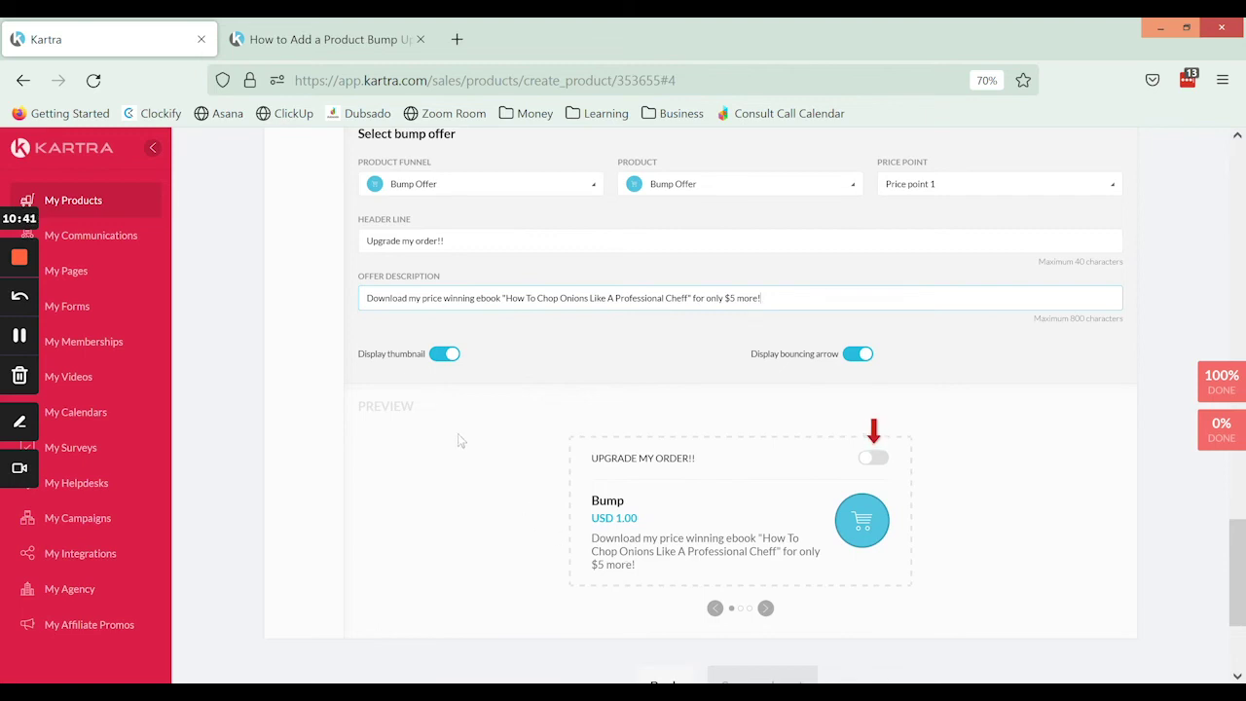
- Try the thumbnail and bouncing arrow display options off and on, and test the order upgrade switch in the preview
click(443, 354)
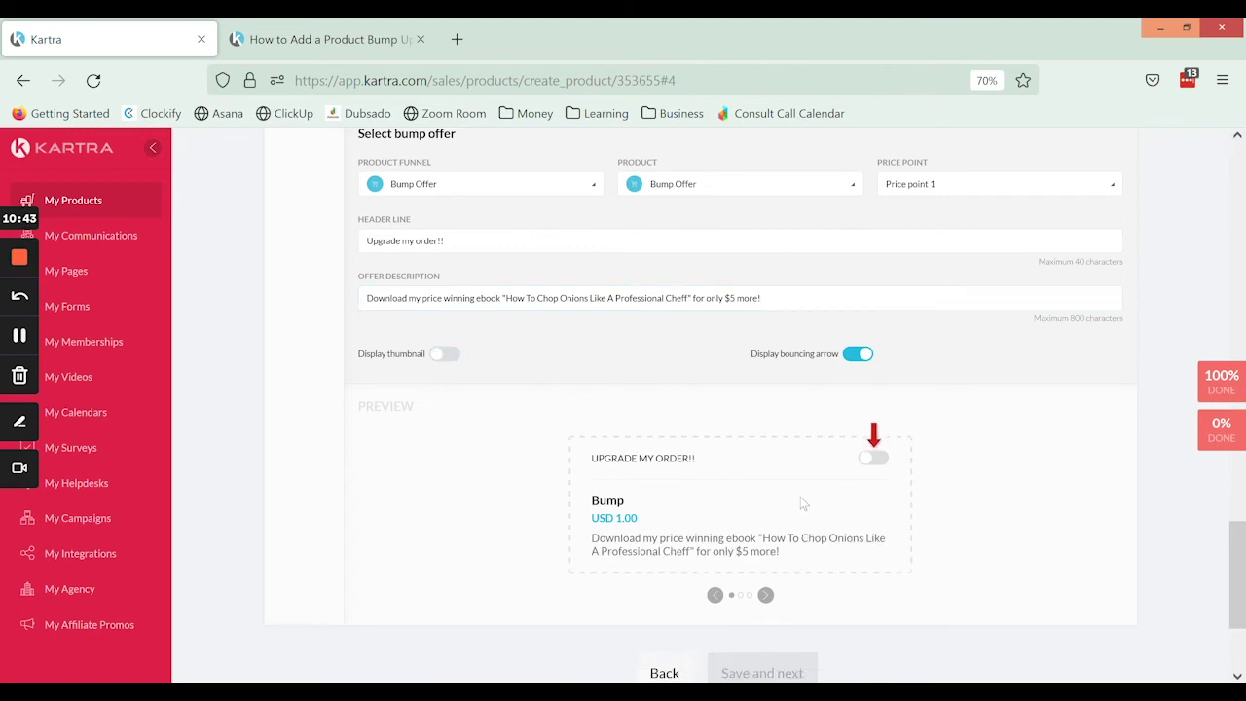
click(449, 358)
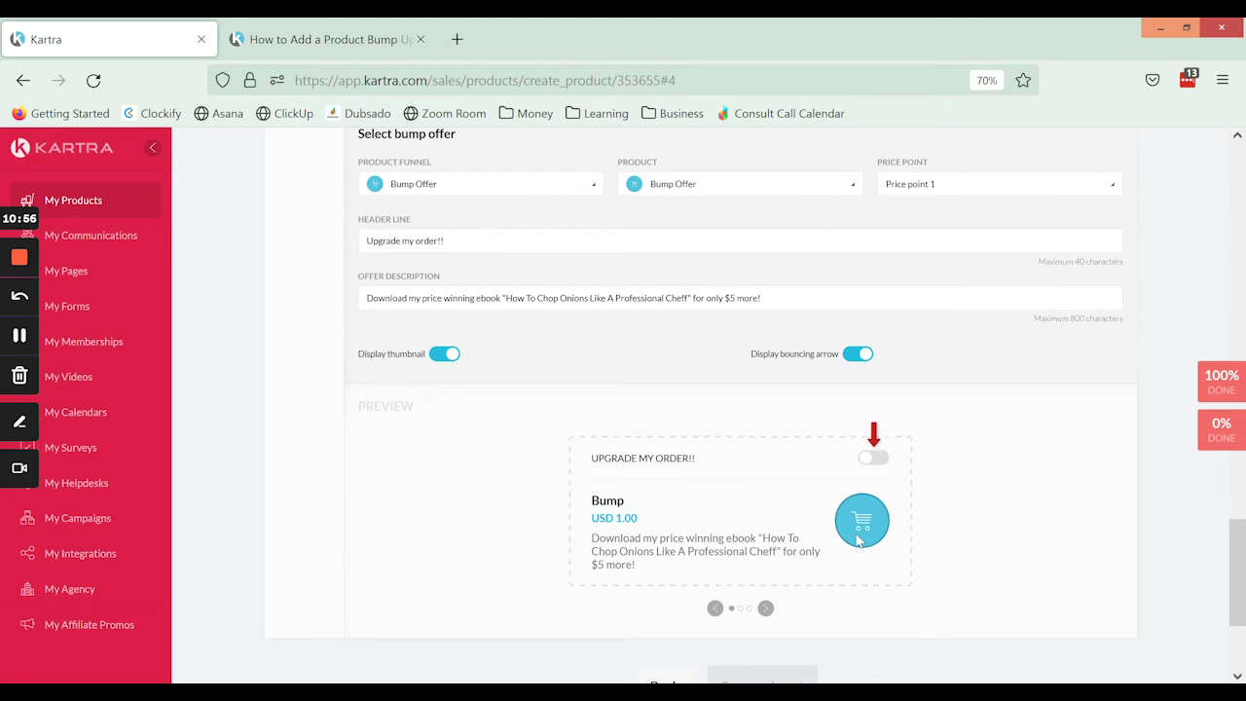
drag(629, 506, 586, 506)
click(858, 354)
click(857, 354)
click(873, 459)
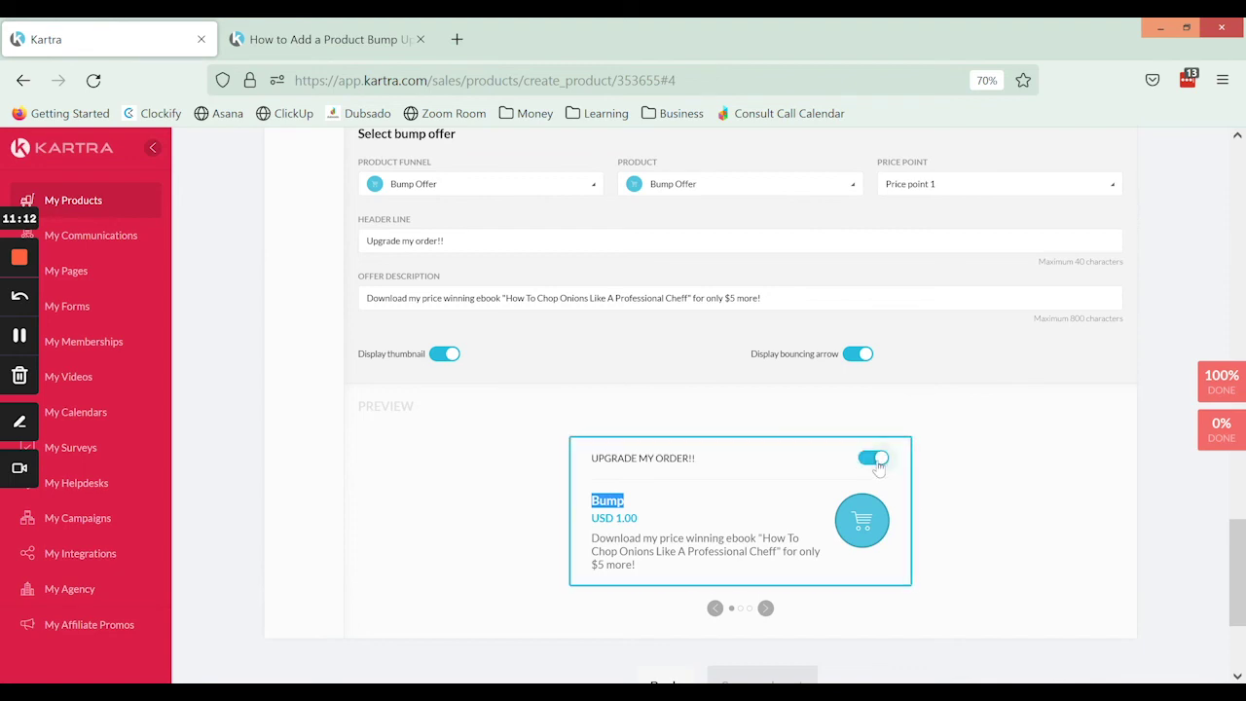
- Save the Bump offers section, and save the Checkout settings to advance to Post Sale
scroll(1086, 525, up, 5)
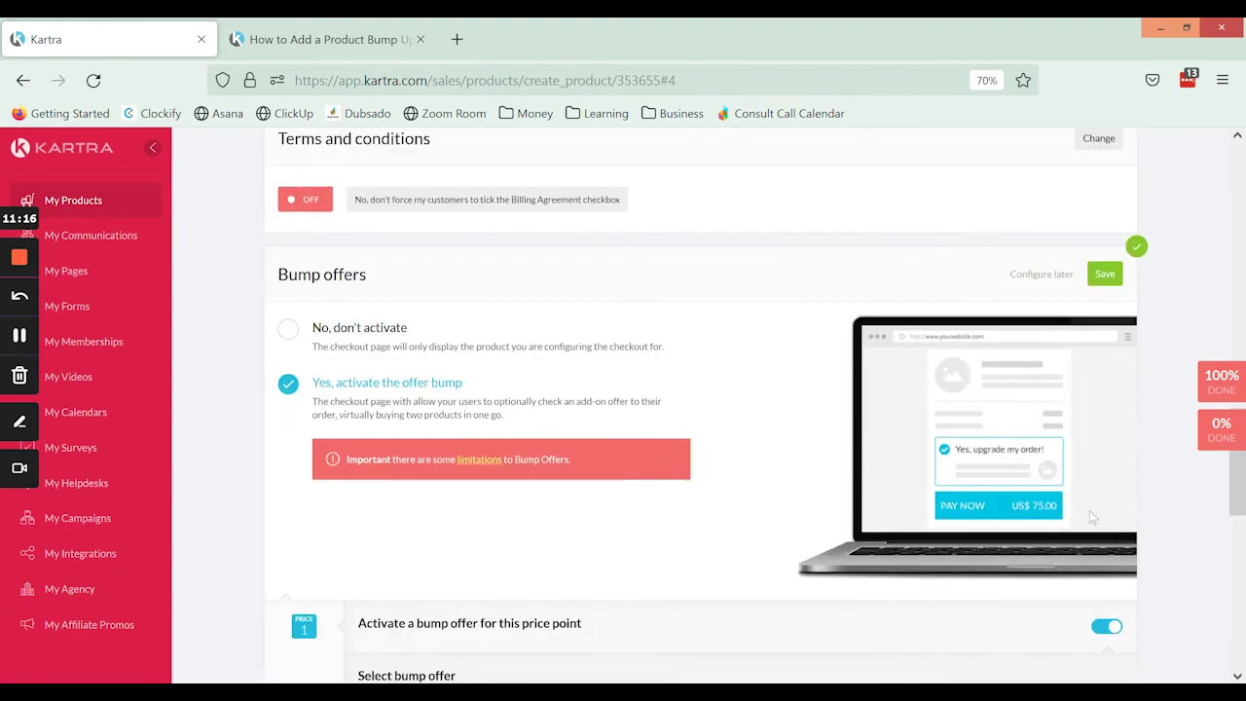
scroll(1088, 514, down, 6)
scroll(1098, 488, down, 2)
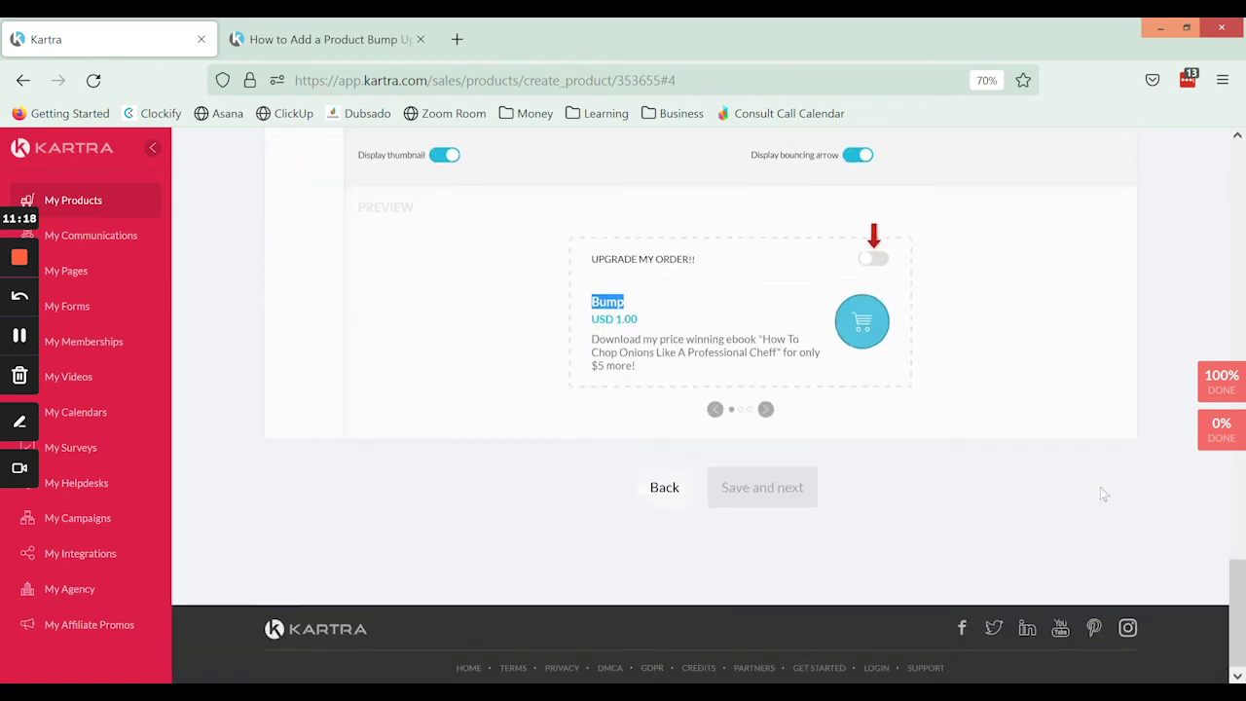
scroll(1099, 487, up, 4)
scroll(1100, 491, up, 1)
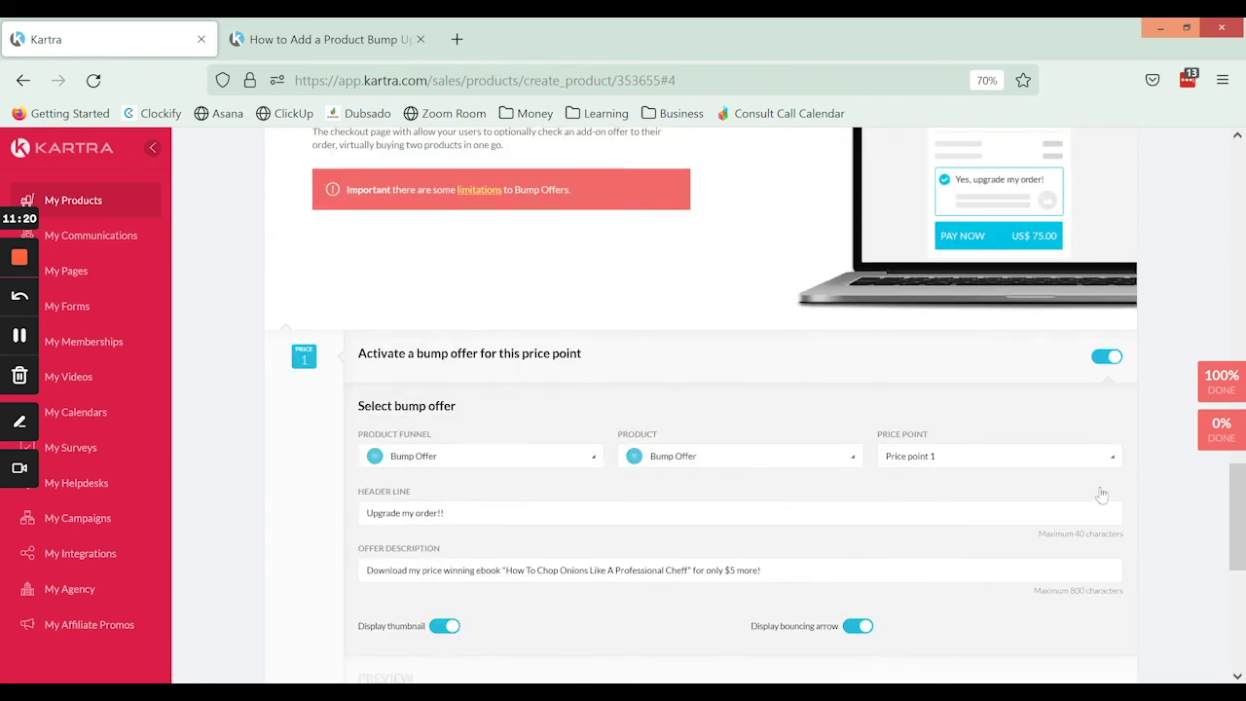
scroll(1100, 494, up, 2)
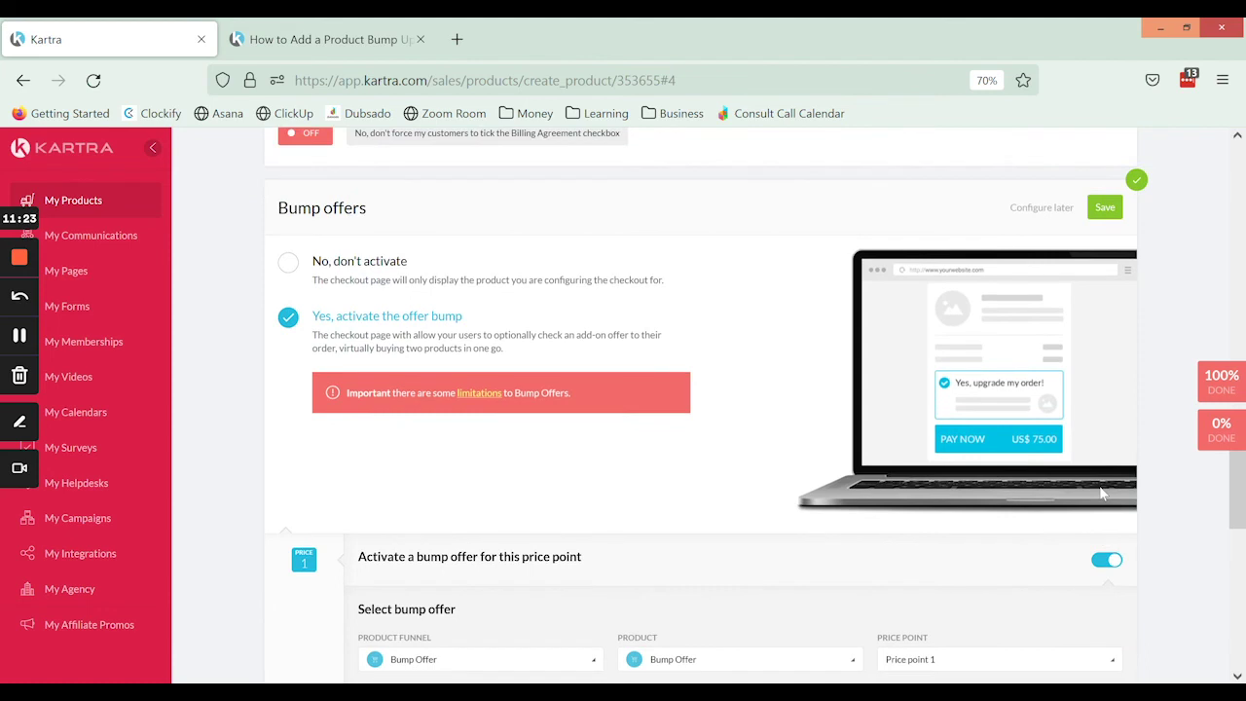
scroll(1119, 458, up, 1)
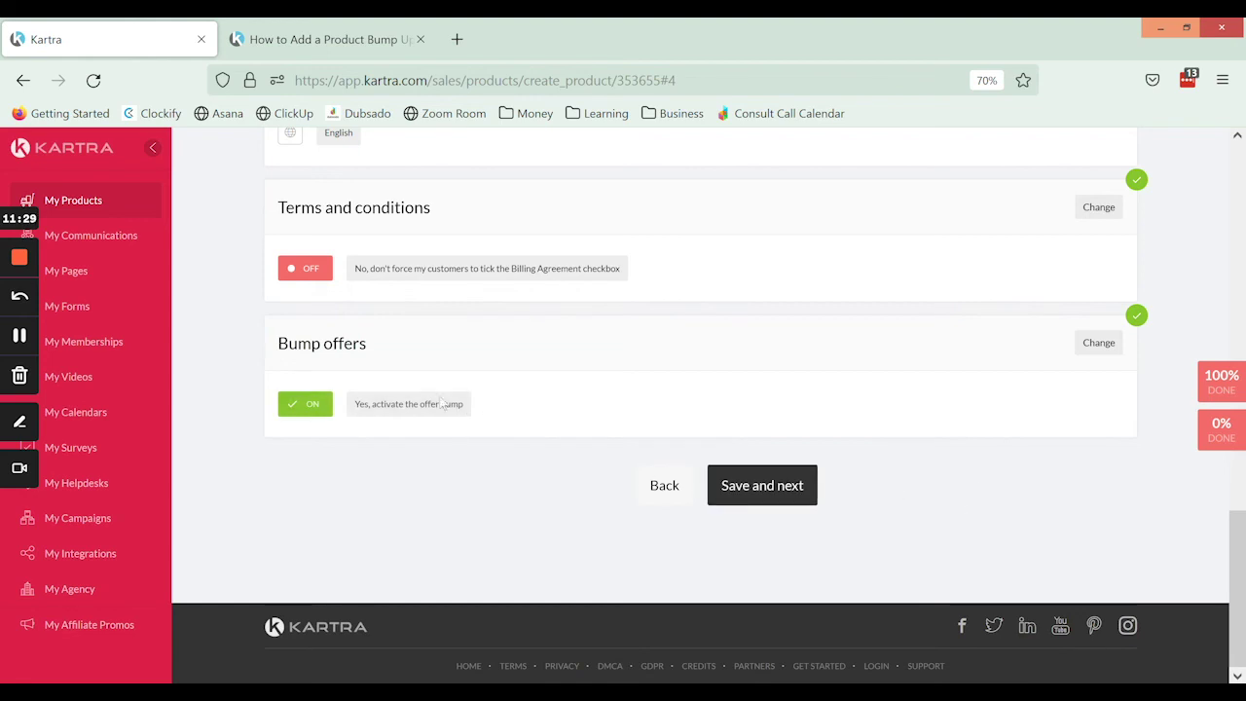
click(800, 489)
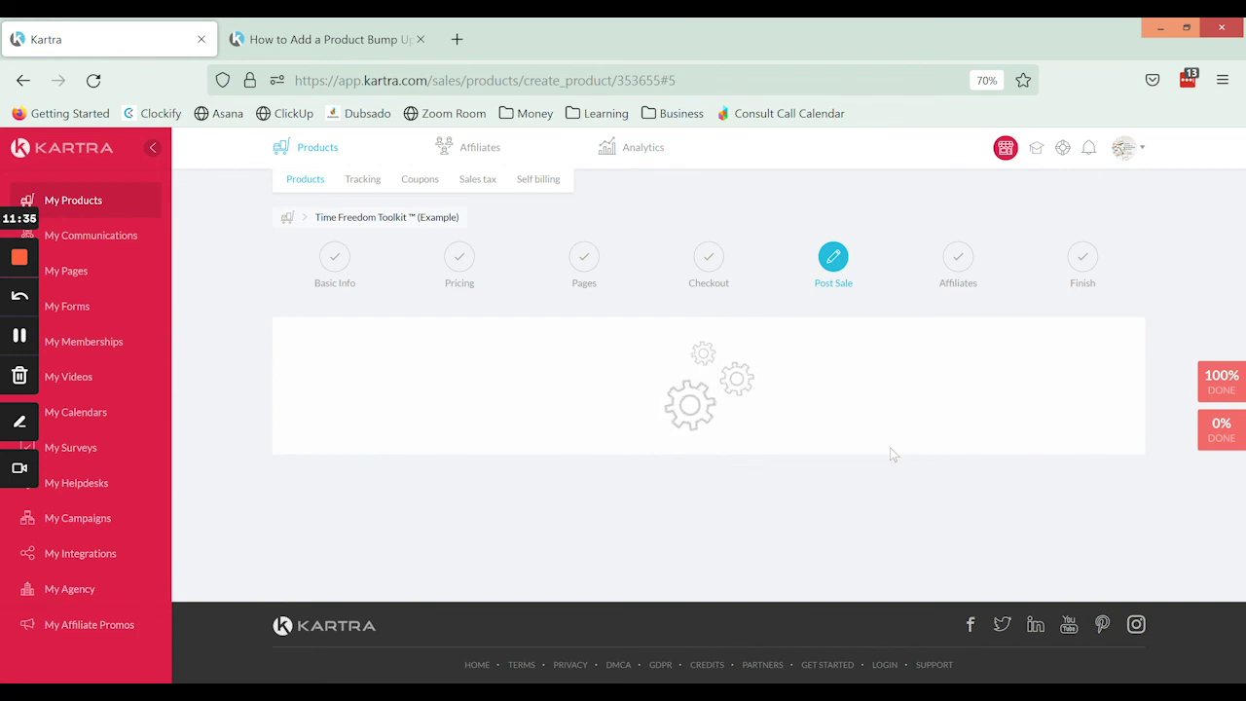
- Save the Post Sale and Affiliates settings unchanged to finish configuring the main product
scroll(896, 447, down, 5)
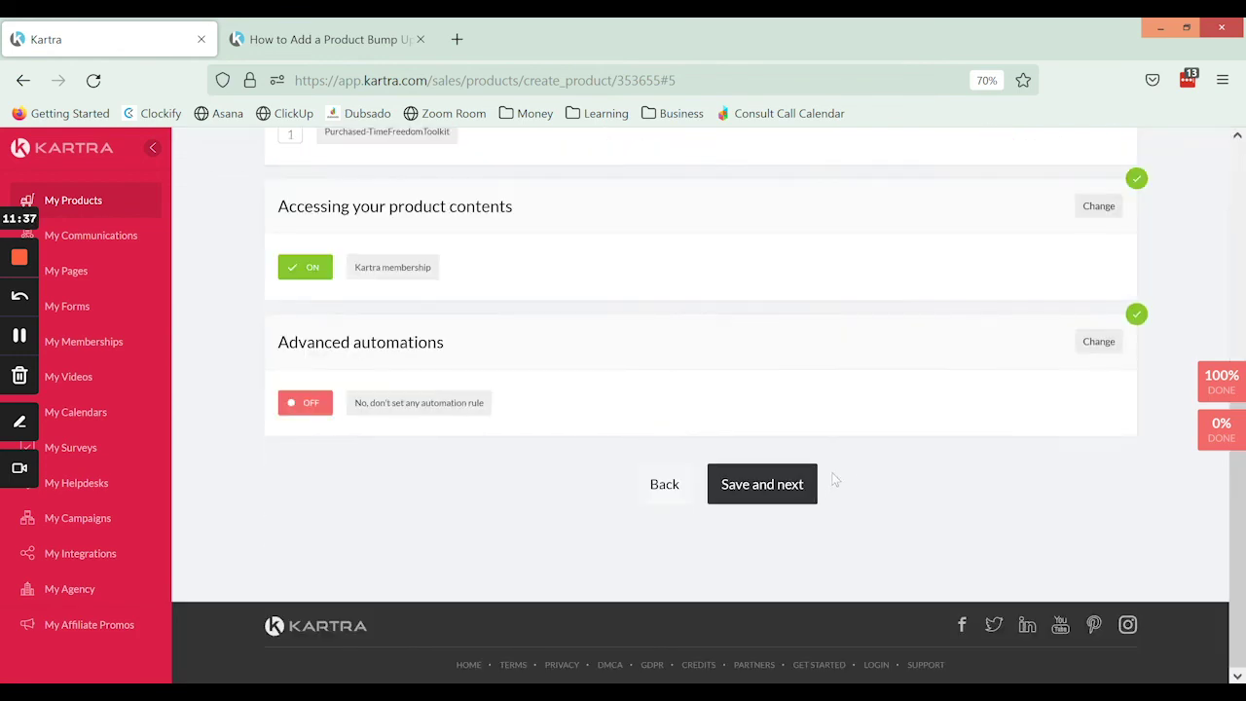
click(800, 494)
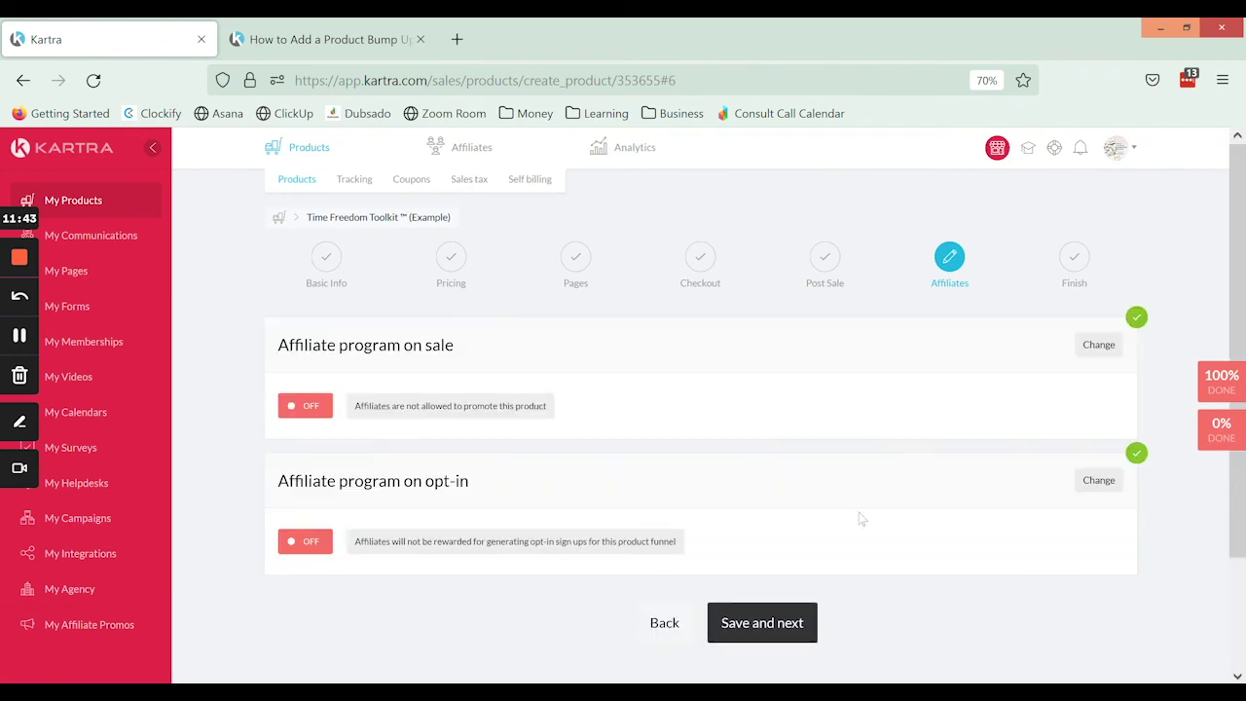
click(798, 623)
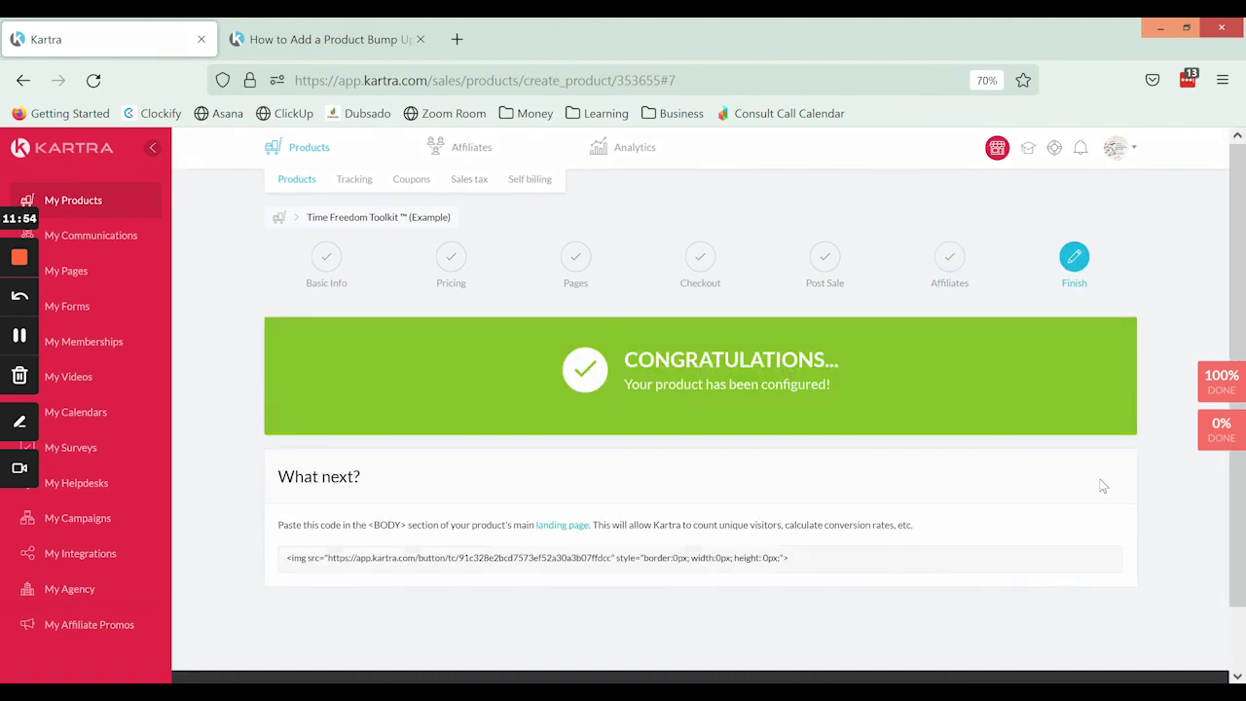
- Return to the product list and display the Time Freedom Toolkit ™ (Example) funnel
click(296, 180)
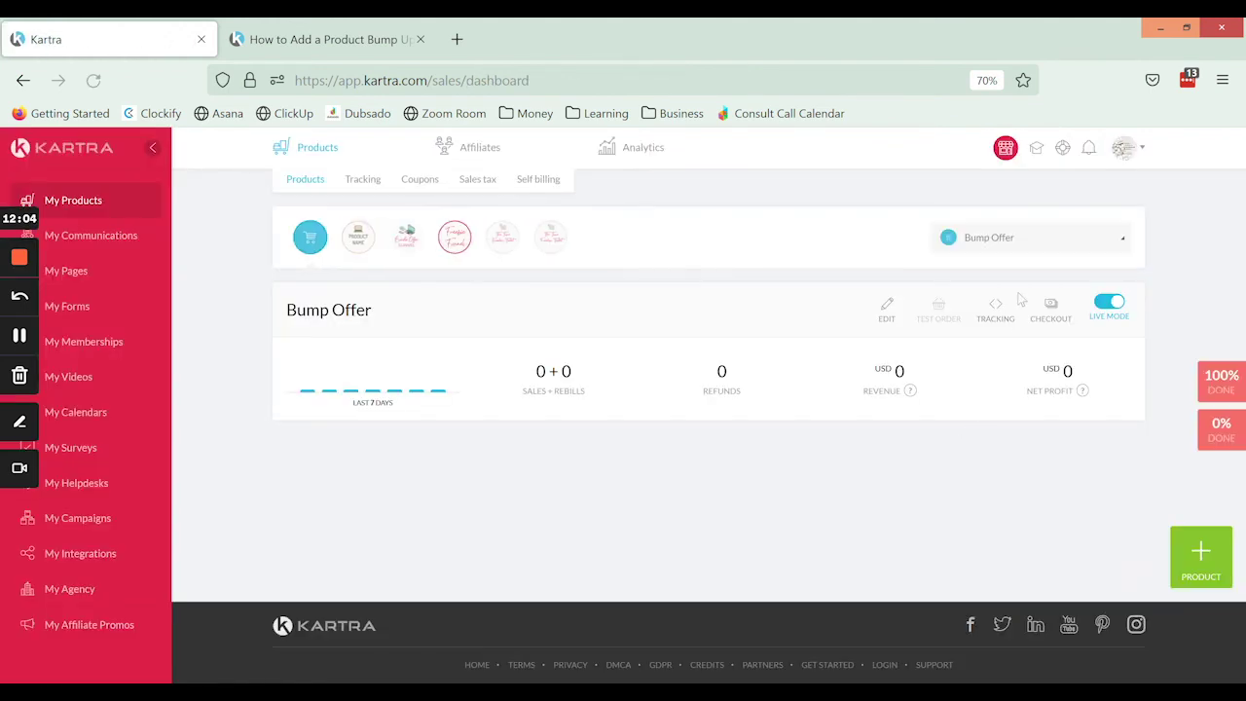
click(1000, 241)
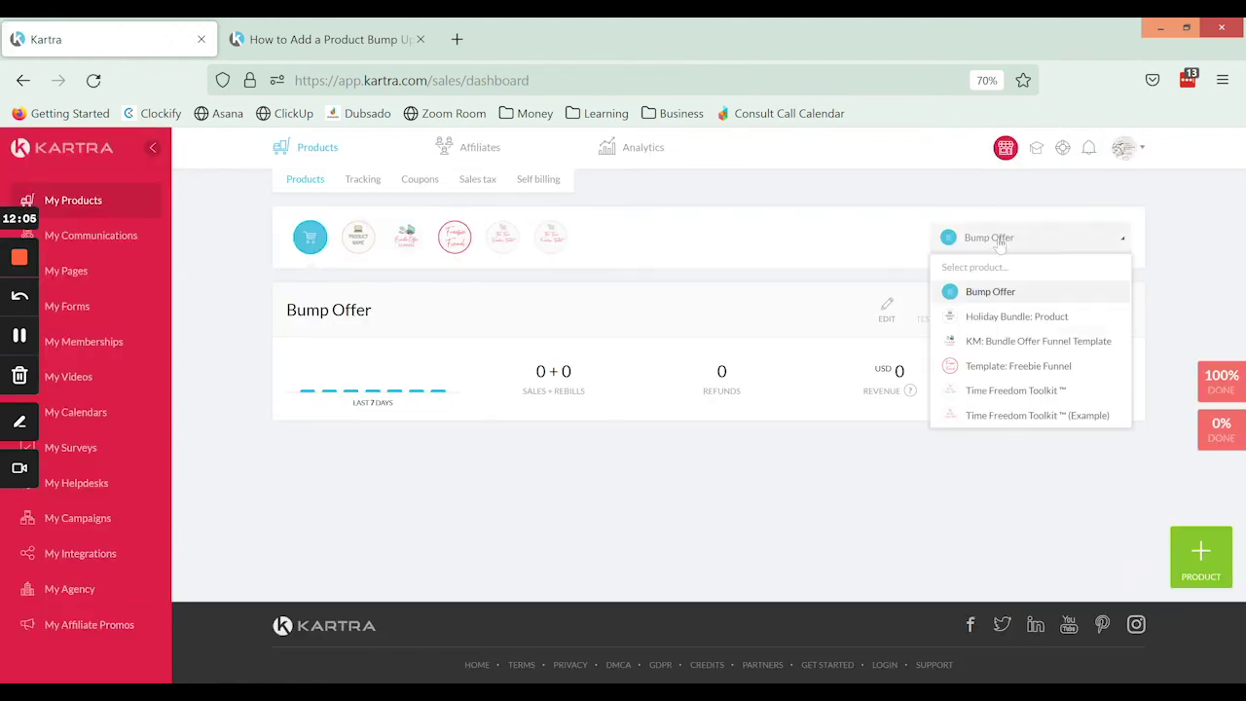
click(1006, 415)
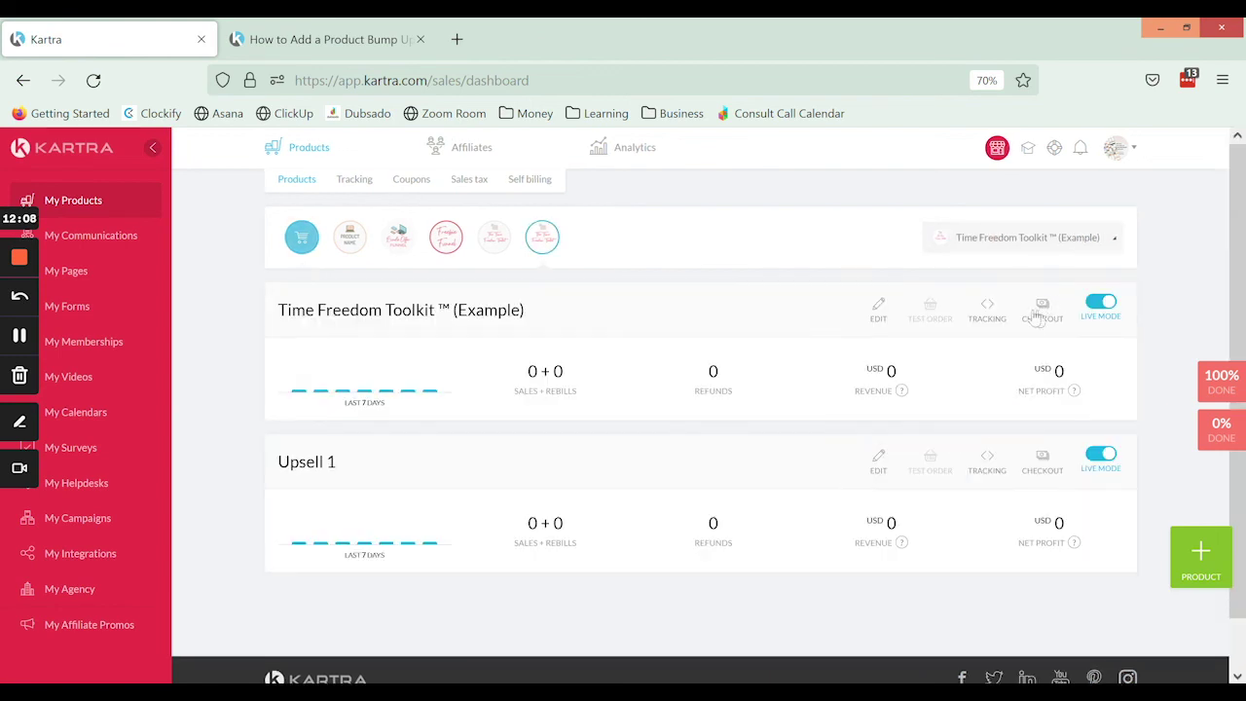
- Open the Time Freedom Toolkit ™ (Example) checkout page, and test the bump's order upgrade switch on and off at its payment stage
click(1041, 308)
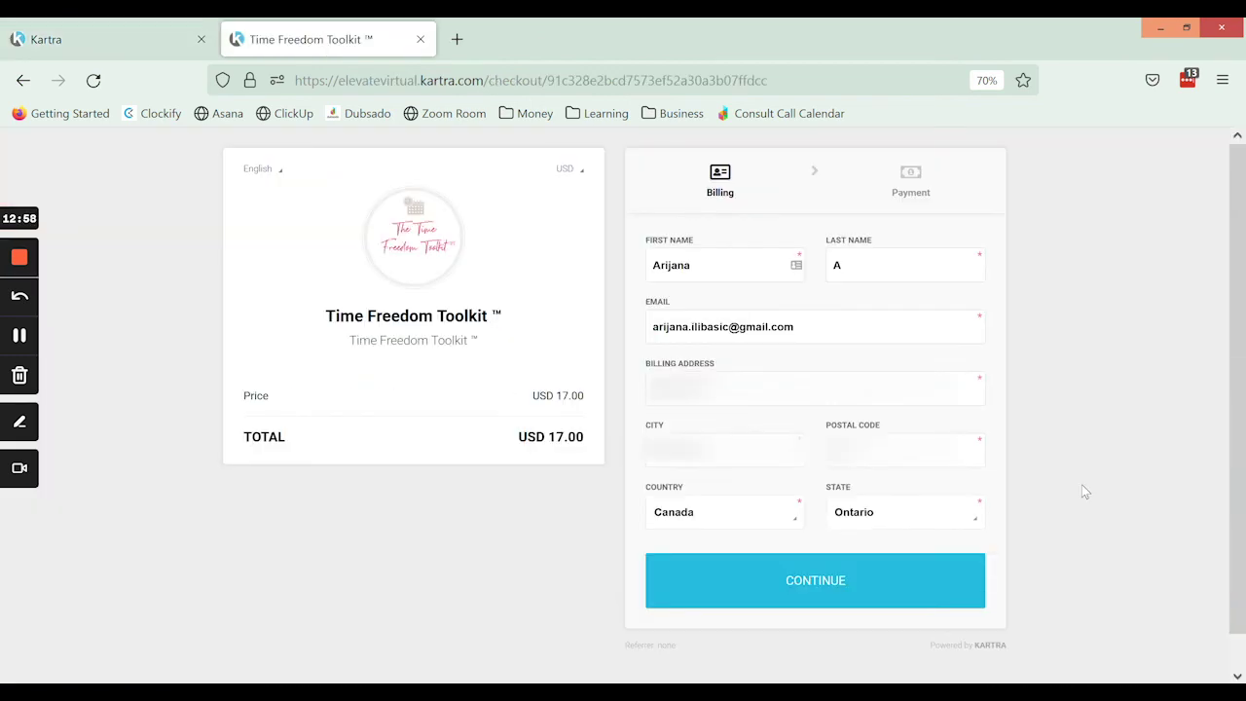
click(841, 586)
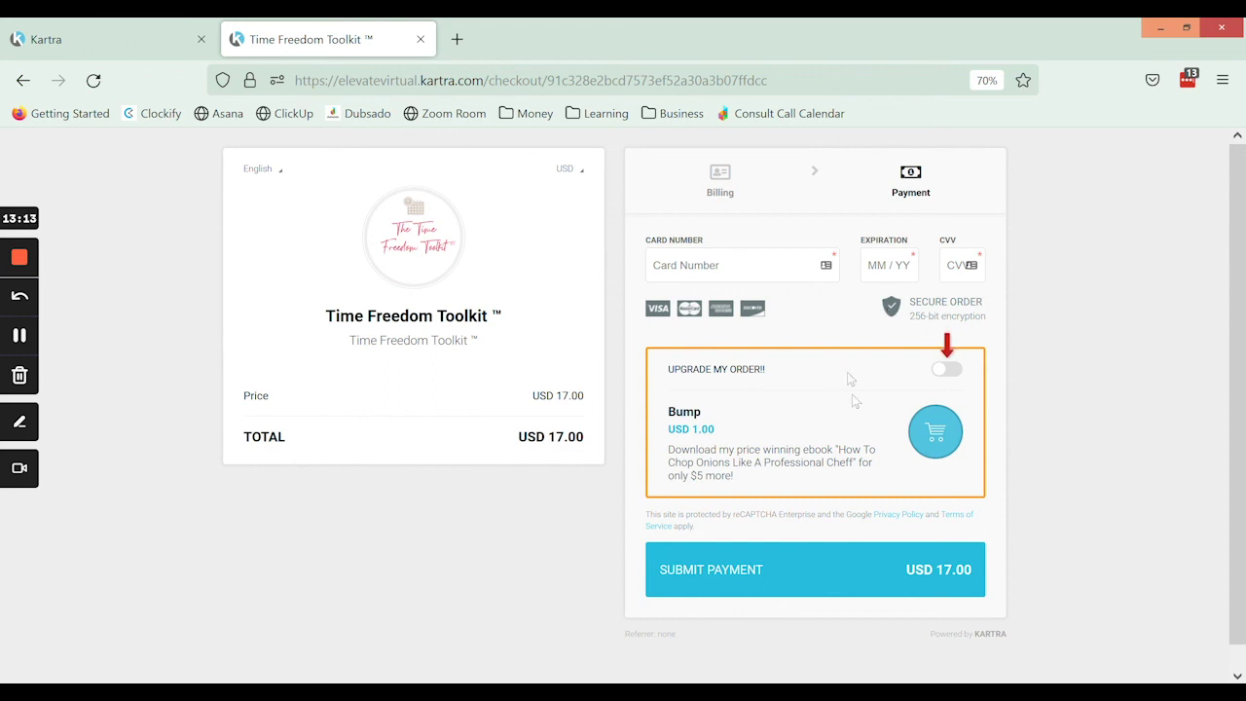
click(942, 372)
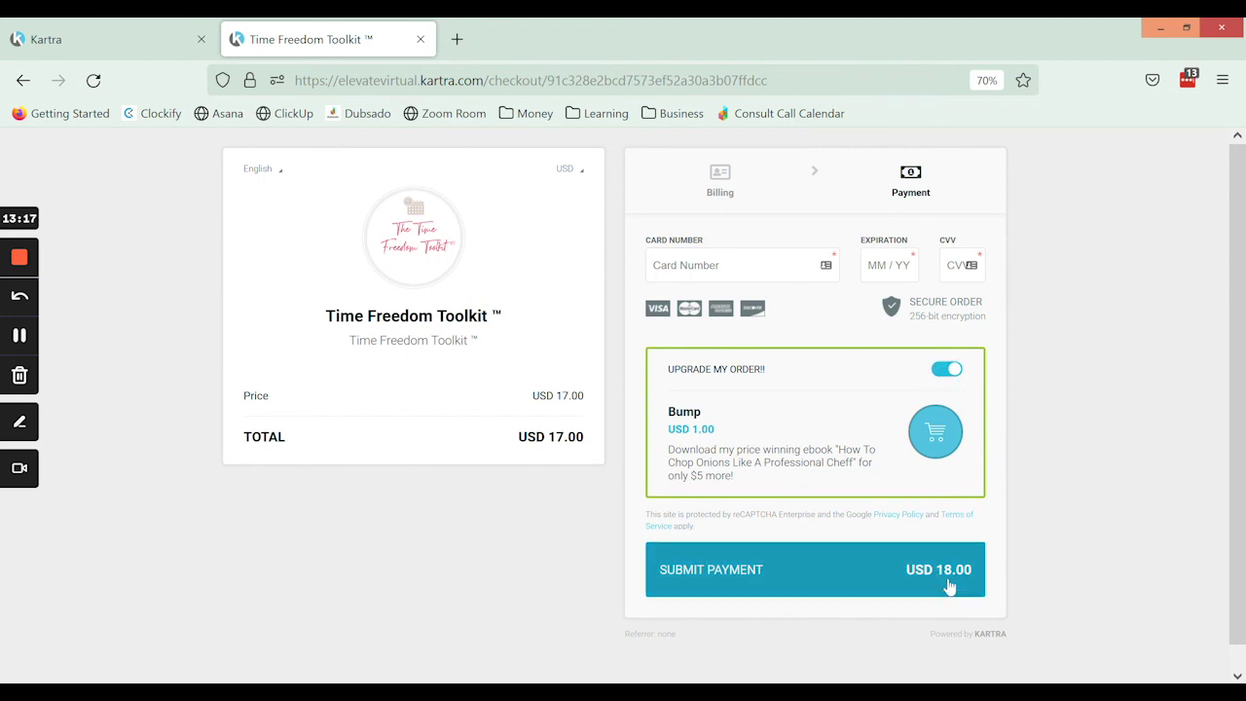
click(946, 372)
click(945, 370)
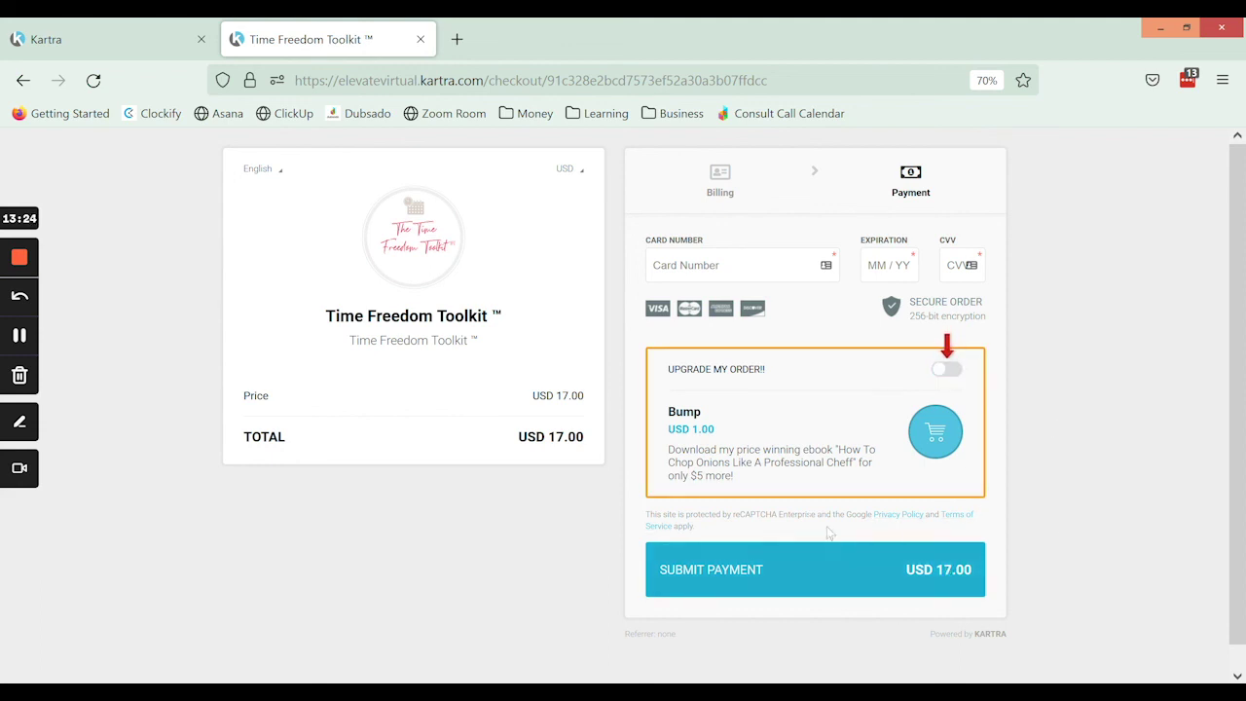
- Close the checkout page and the Product checkout dialog to return to the product list
click(420, 40)
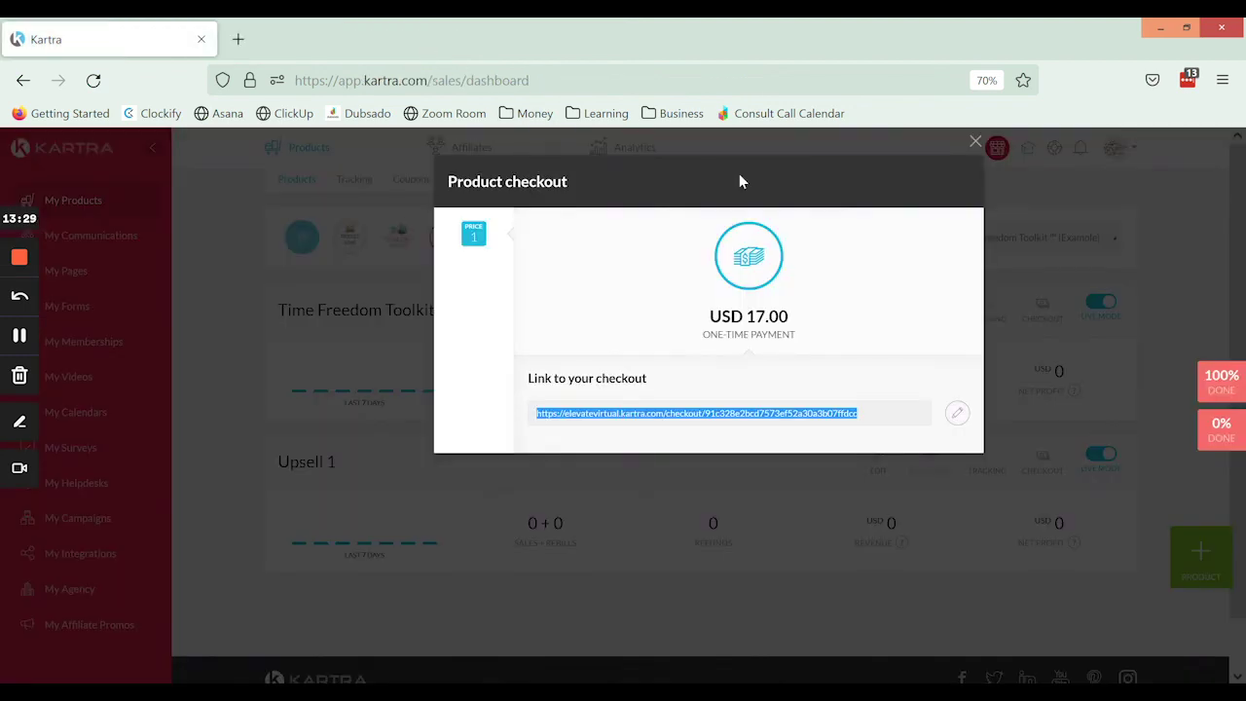
click(972, 143)
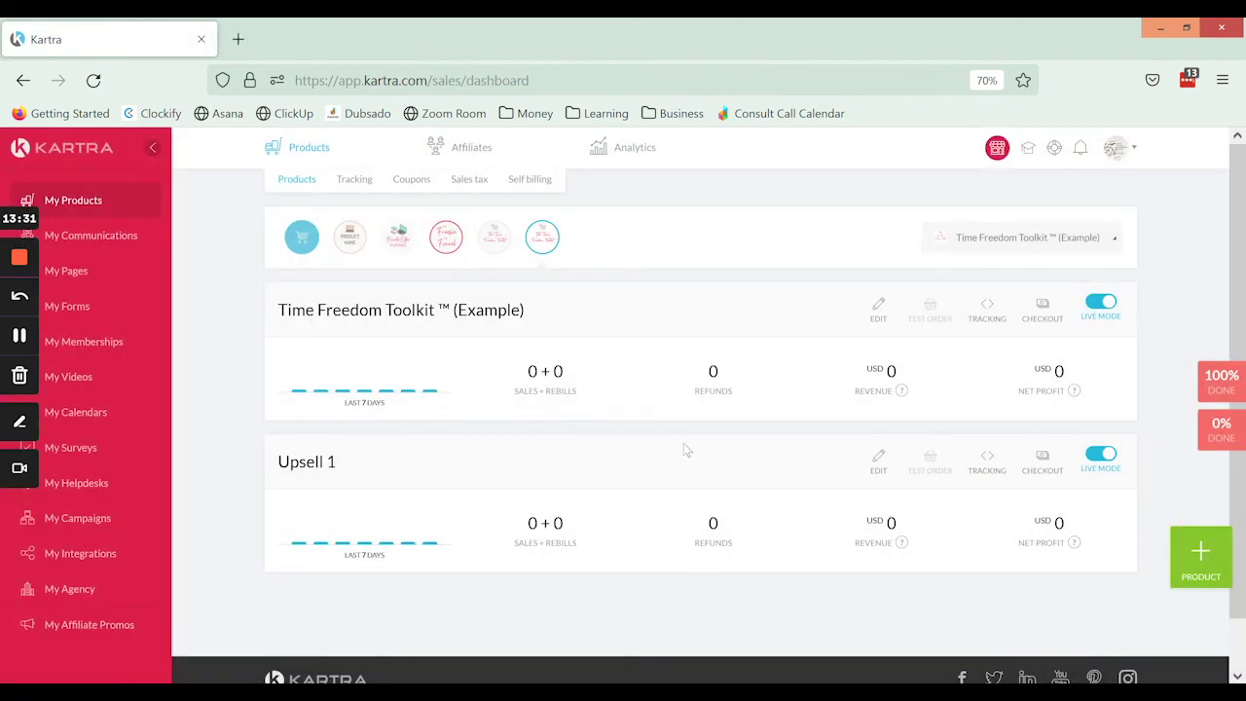